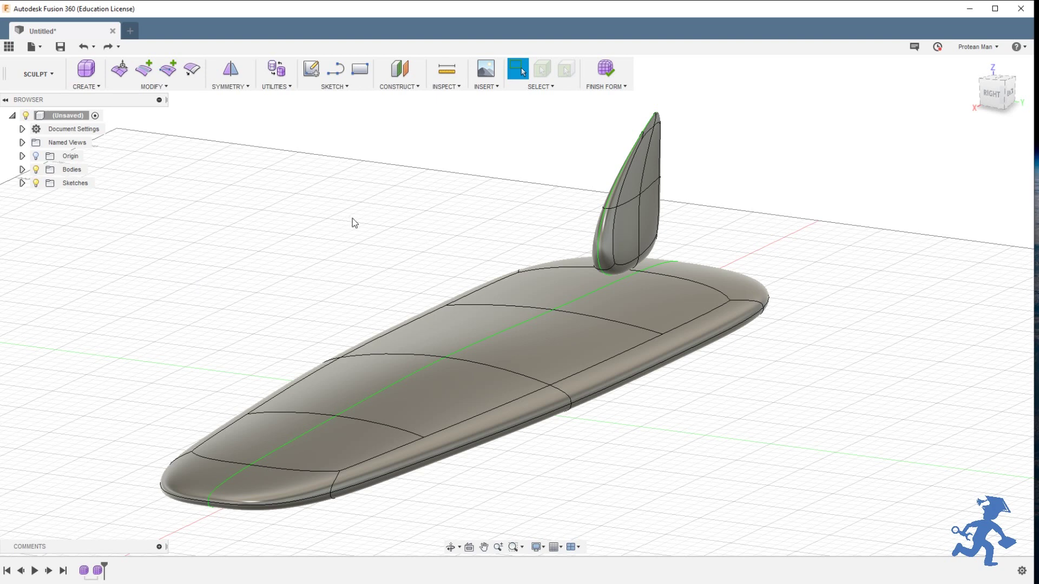
# Examine the surfboard and its separate fin, and look over the available form-modifying tools
pyautogui.moveTo(577, 320); pyautogui.dragTo(501, 337, button='middle')
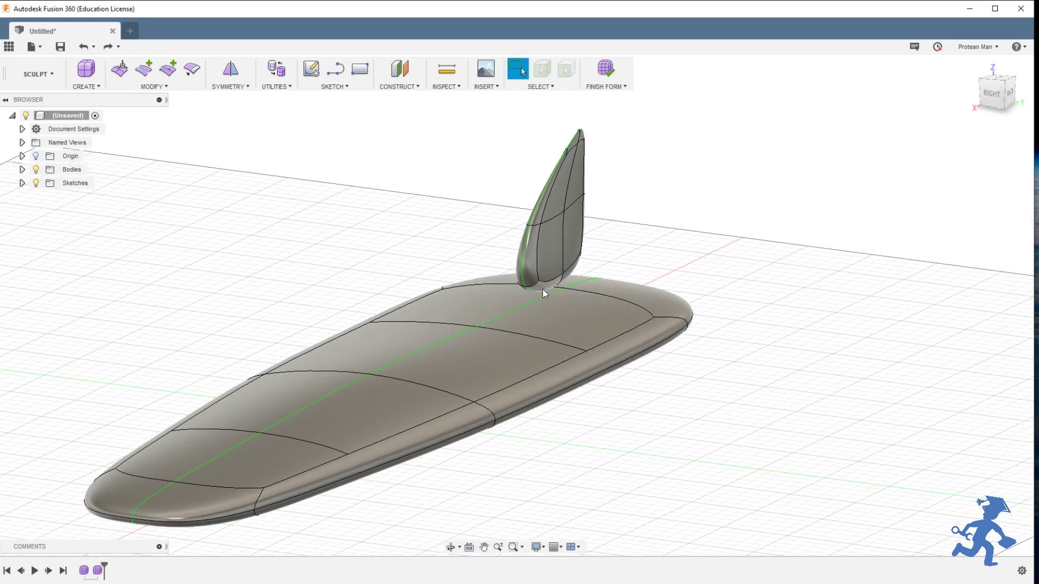
pyautogui.keyDown('shift'); pyautogui.moveTo(575, 291); pyautogui.dragTo(598, 294, button='middle'); pyautogui.keyUp('shift')
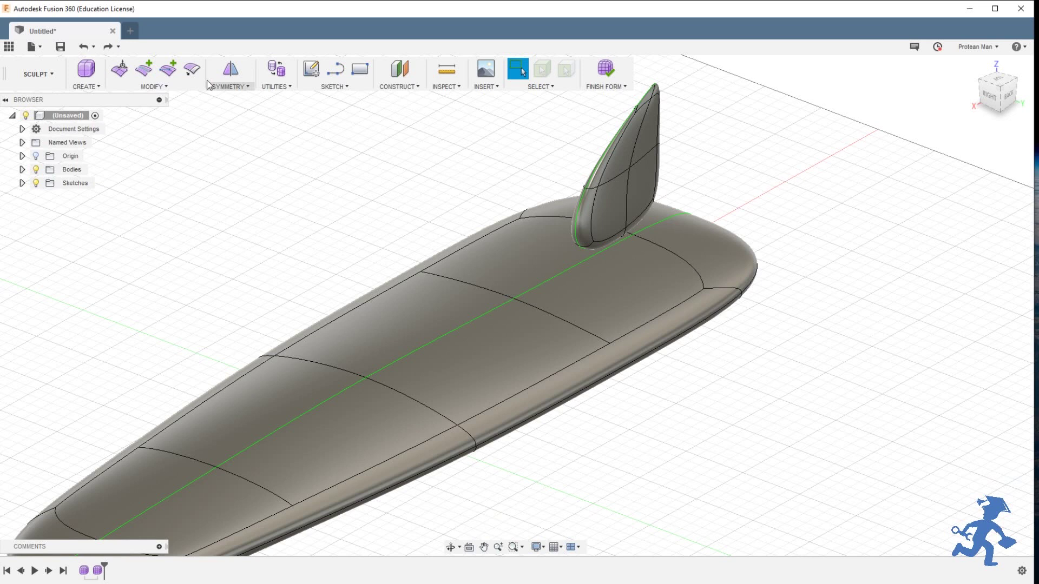
pyautogui.click(166, 87)
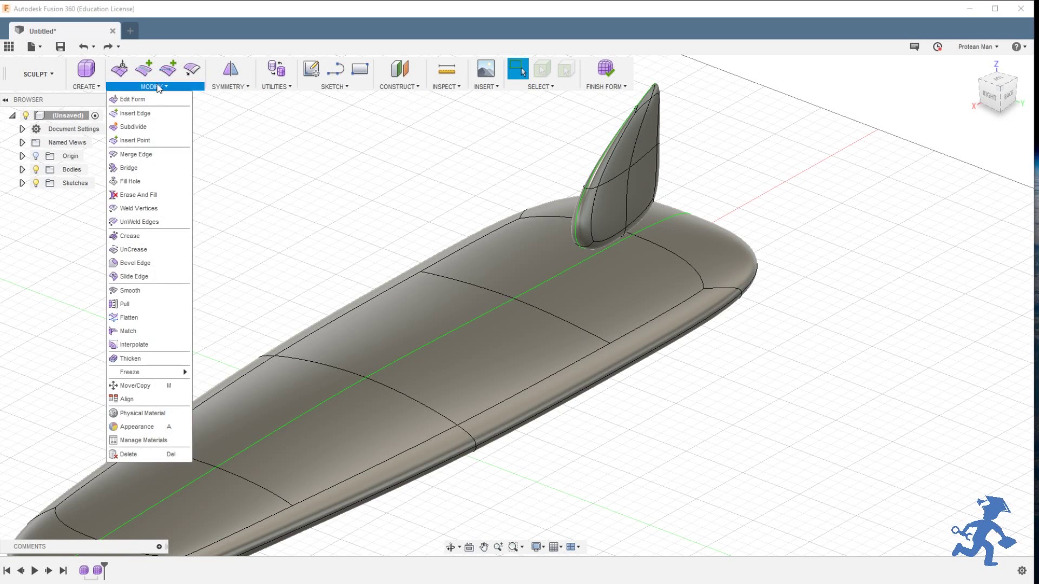
pyautogui.moveTo(161, 86)
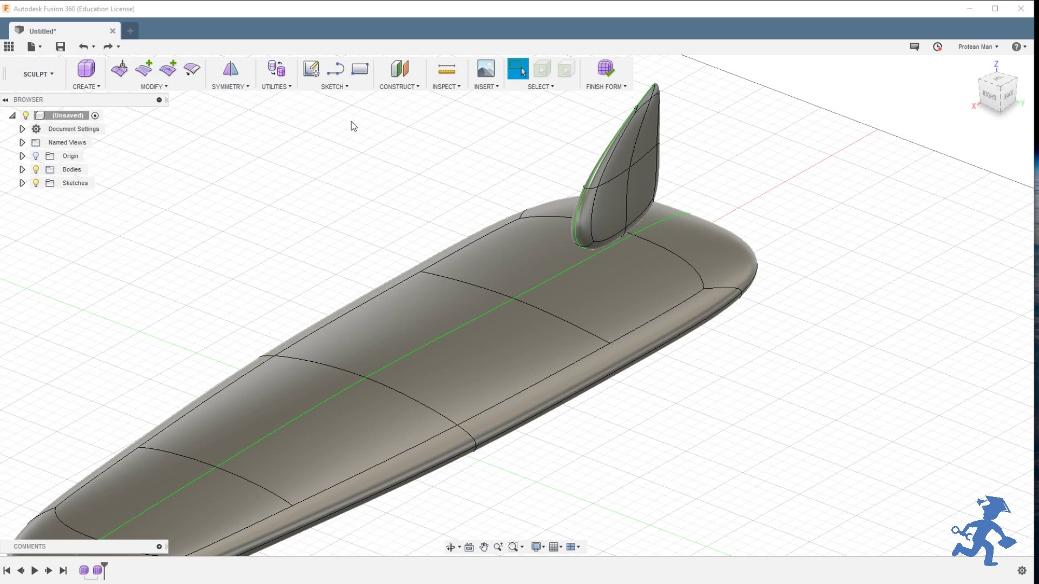
pyautogui.moveTo(588, 288); pyautogui.dragTo(622, 232, button='middle')
pyautogui.scroll(-1, 486, 334)
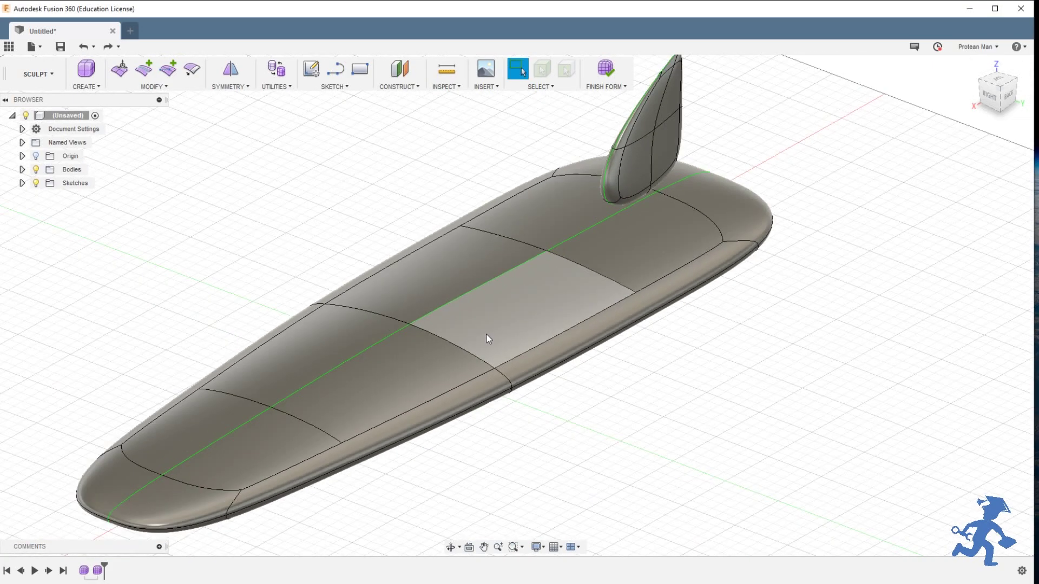
pyautogui.scroll(-1, 486, 339)
pyautogui.keyDown('shift'); pyautogui.moveTo(485, 337); pyautogui.dragTo(496, 294, button='middle'); pyautogui.keyUp('shift')
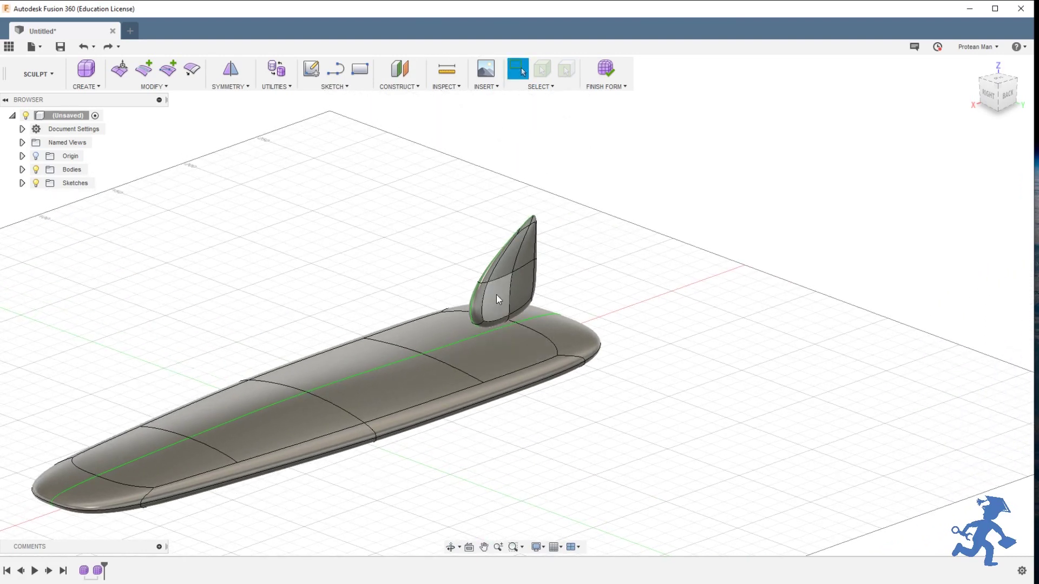
# Inspect the gap between the fin's underside and the board, and read the Merge Edge tool's description
pyautogui.scroll(3, 500, 289)
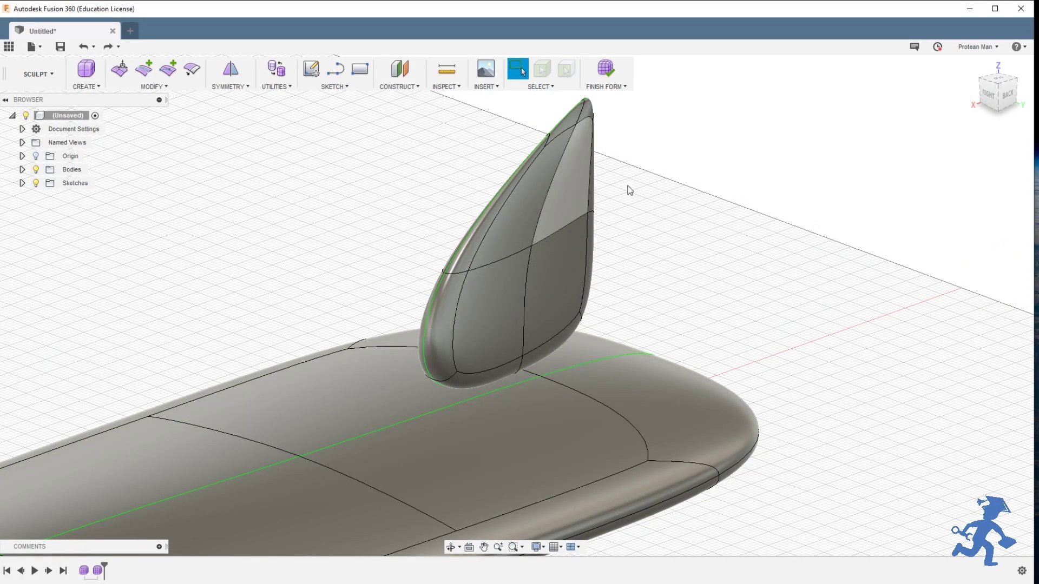
pyautogui.keyDown('shift'); pyautogui.moveTo(507, 274); pyautogui.dragTo(230, 326, button='middle'); pyautogui.keyUp('shift')
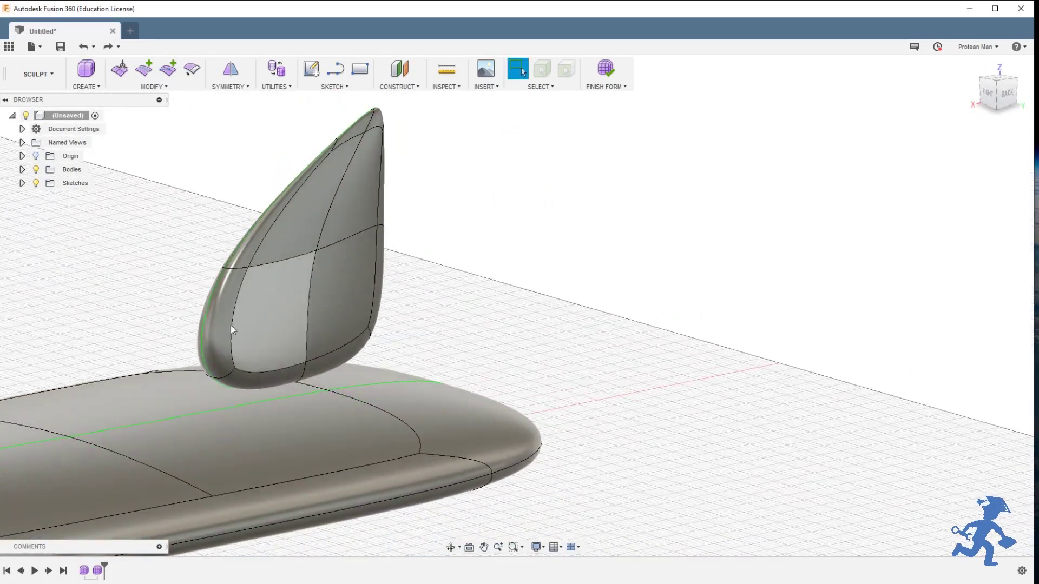
pyautogui.moveTo(268, 286); pyautogui.dragTo(397, 280, button='middle')
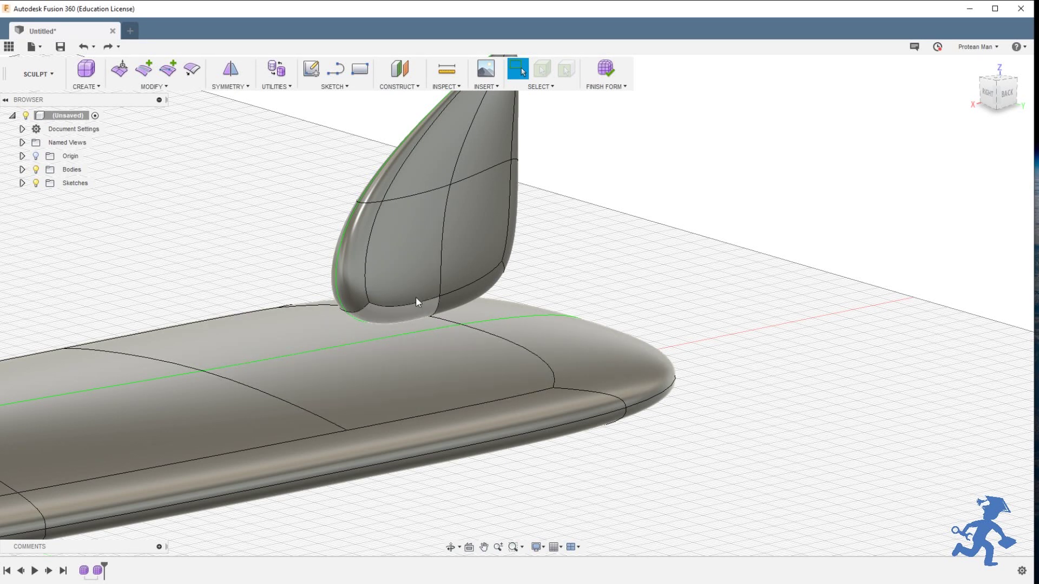
pyautogui.keyDown('shift'); pyautogui.moveTo(417, 296); pyautogui.dragTo(457, 297, button='middle'); pyautogui.keyUp('shift')
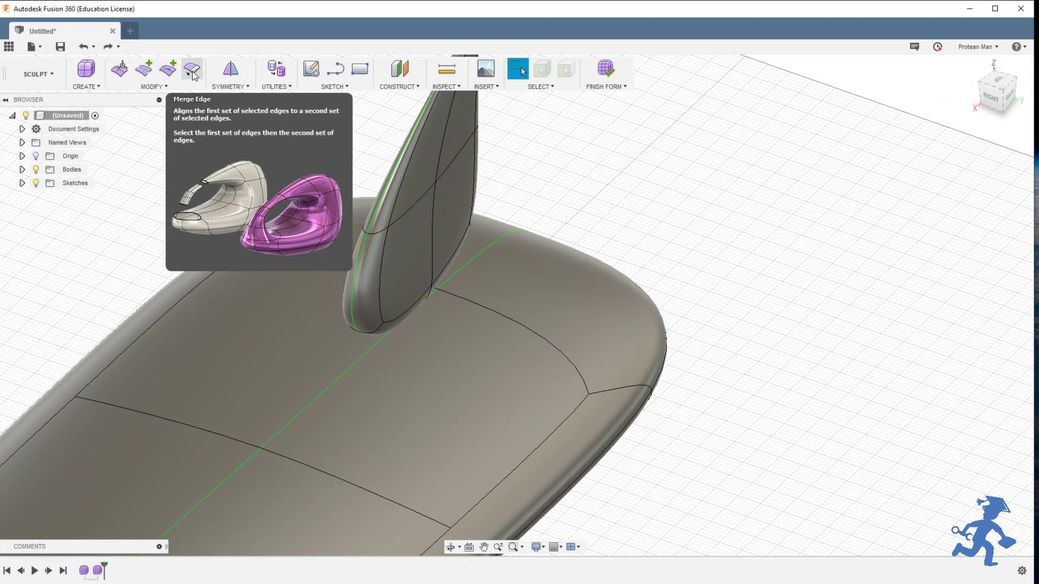
pyautogui.click(161, 88)
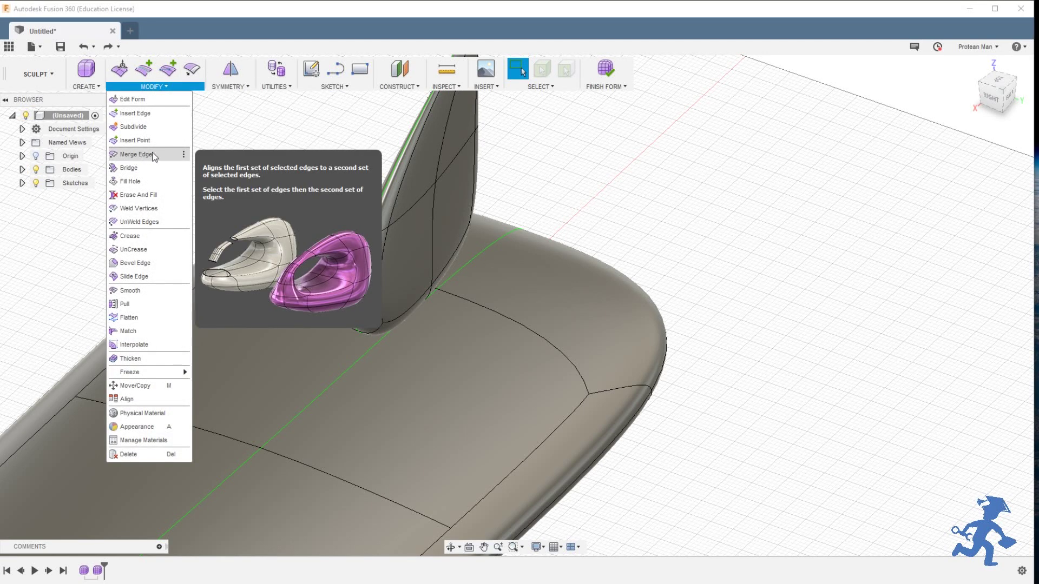
pyautogui.click(183, 155)
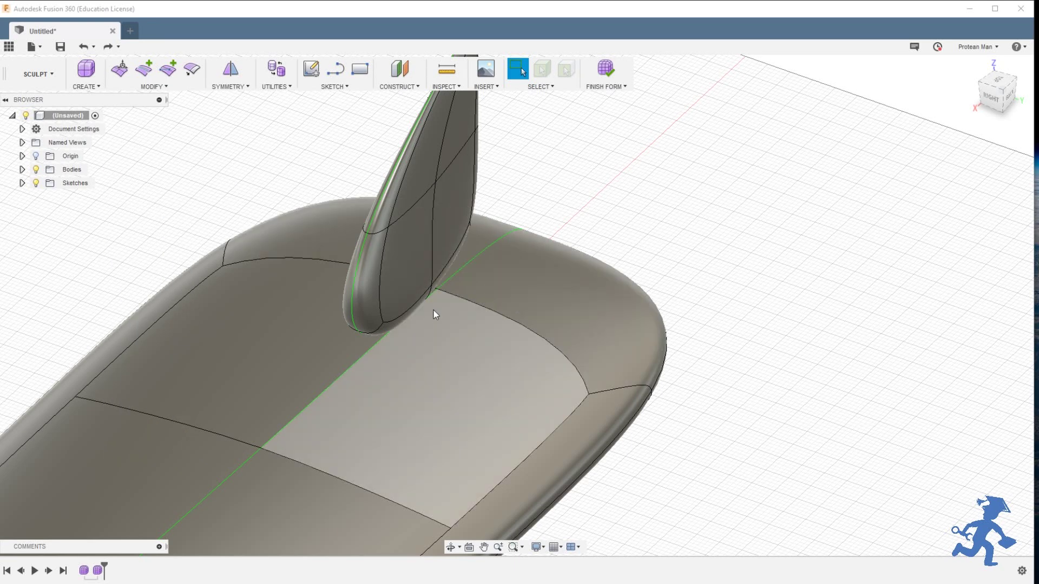
pyautogui.moveTo(425, 302)
pyautogui.keyDown('shift'); pyautogui.mouseDown(button='middle')
pyautogui.moveTo(411, 343)
pyautogui.moveTo(407, 303)
pyautogui.mouseUp(button='middle'); pyautogui.keyUp('shift')
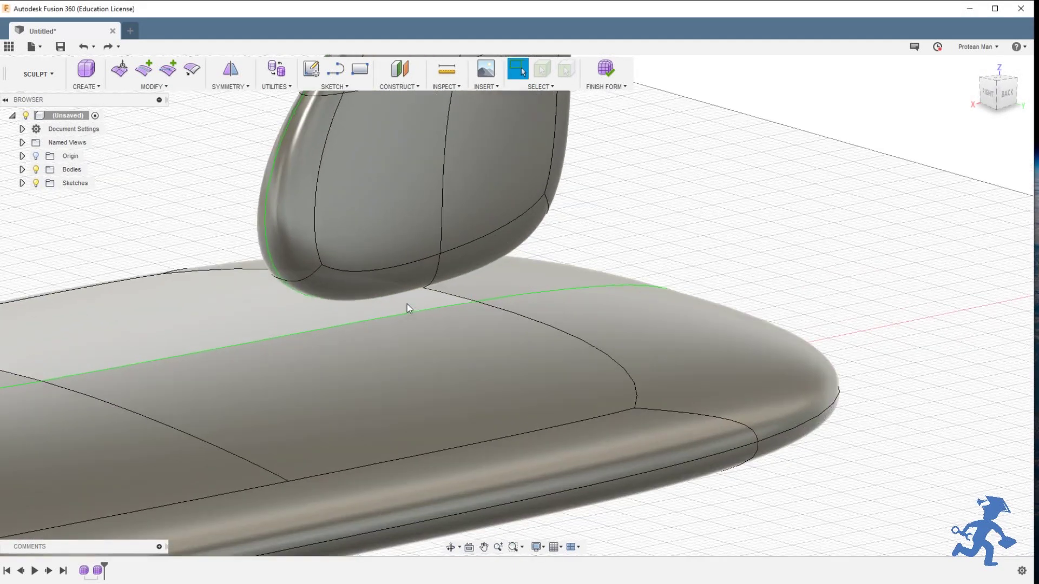
pyautogui.moveTo(459, 325); pyautogui.dragTo(488, 361, button='middle')
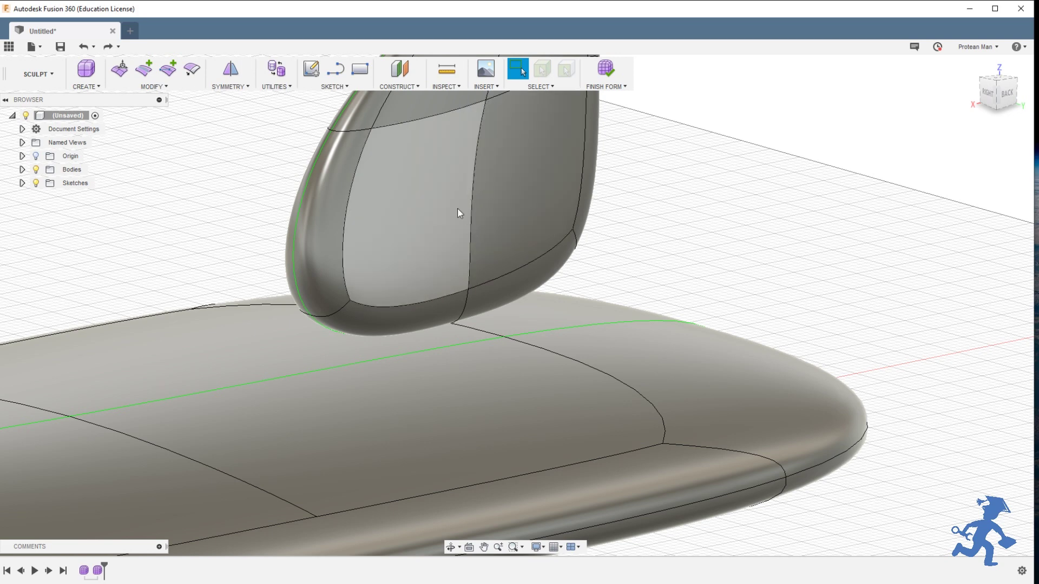
# Delete the two faces along the fin's underside to open its base toward the board
pyautogui.click(408, 186)
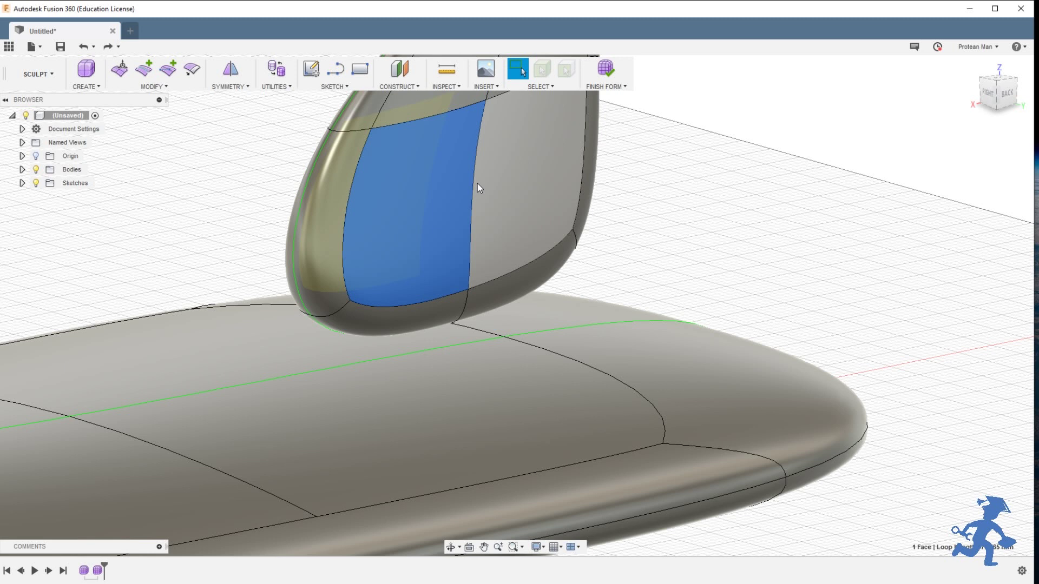
pyautogui.click(615, 257)
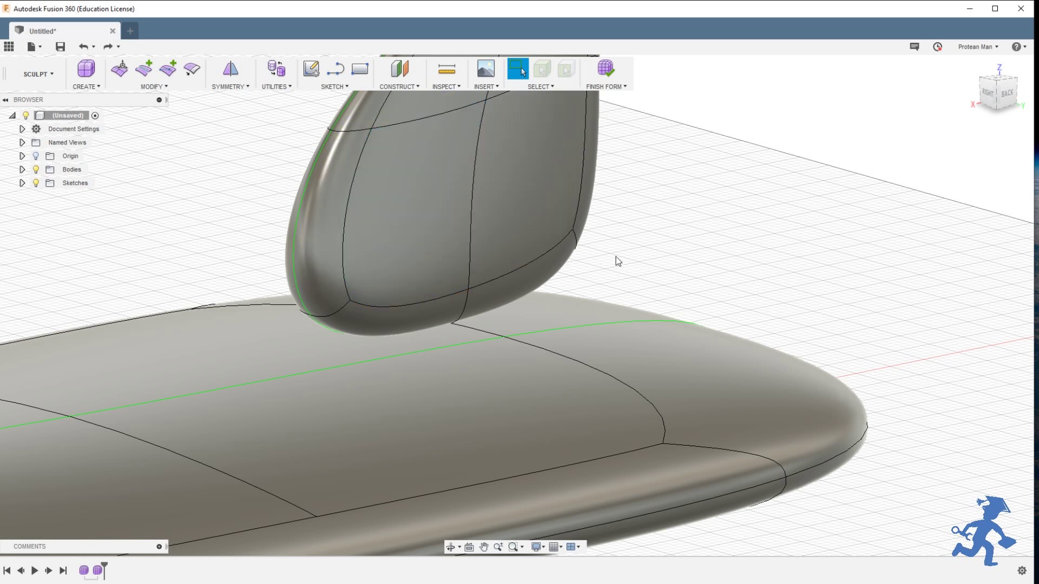
pyautogui.click(415, 321)
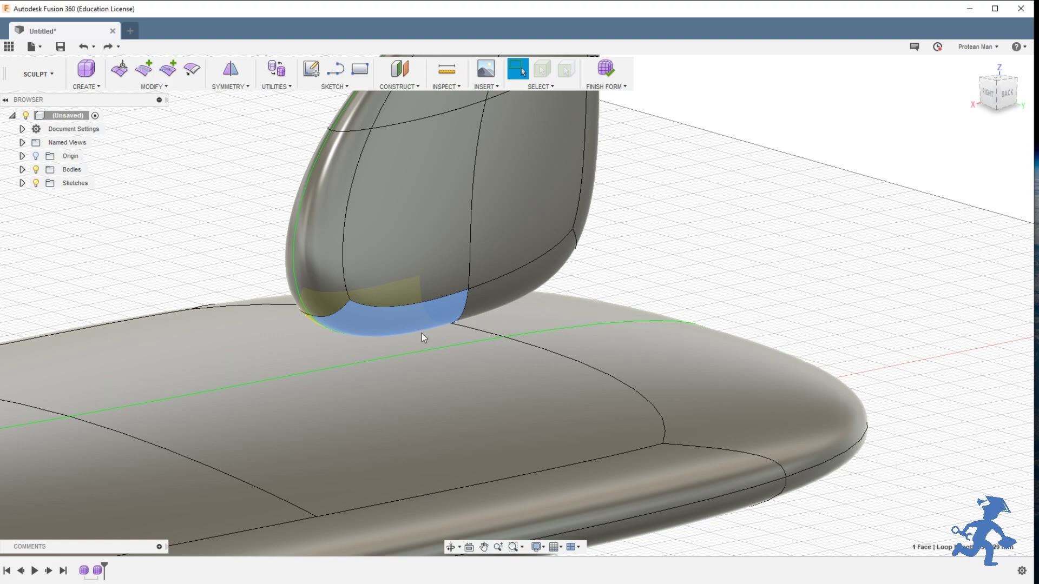
pyautogui.click(483, 304)
pyautogui.keyDown('shift'); pyautogui.moveTo(519, 337); pyautogui.dragTo(385, 330, button='middle'); pyautogui.keyUp('shift')
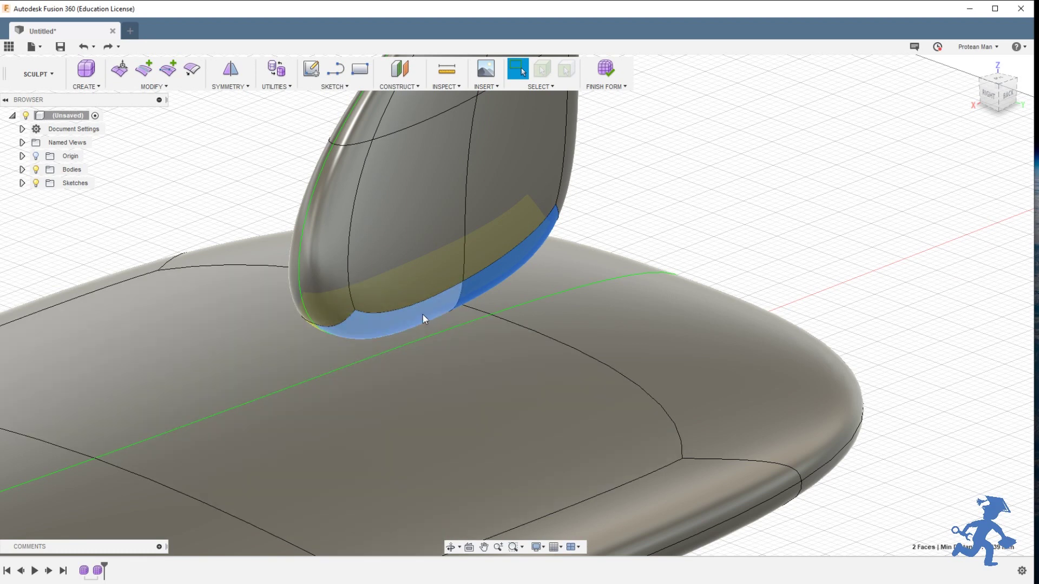
pyautogui.press('Delete')
# With Edit Form, move the rear vertex of the fin's open bottom edge slightly down toward the board
pyautogui.keyDown('shift'); pyautogui.moveTo(495, 368); pyautogui.dragTo(232, 188, button='middle'); pyautogui.keyUp('shift')
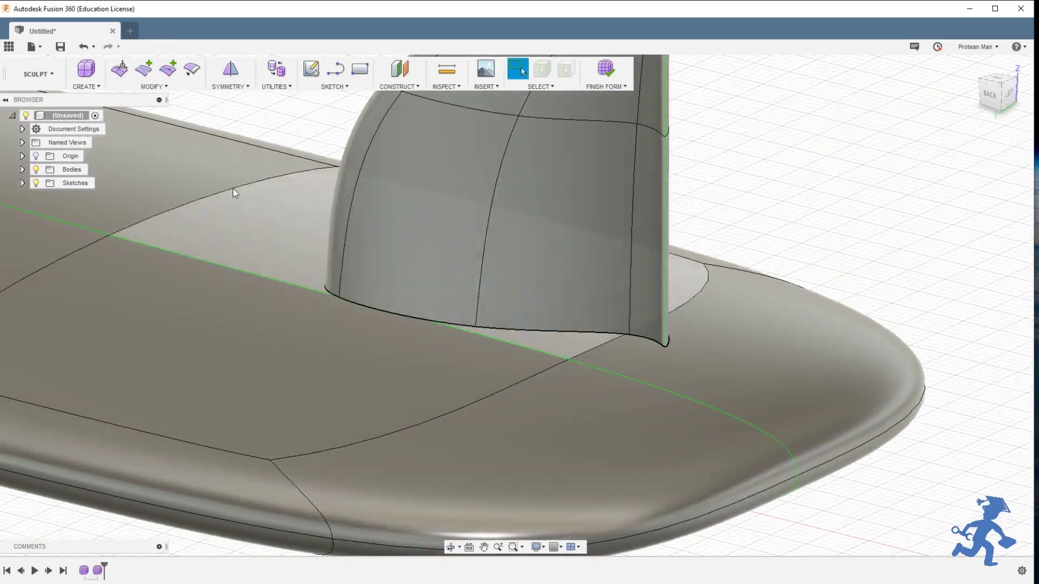
pyautogui.click(119, 68)
pyautogui.moveTo(544, 297); pyautogui.dragTo(380, 297, button='middle')
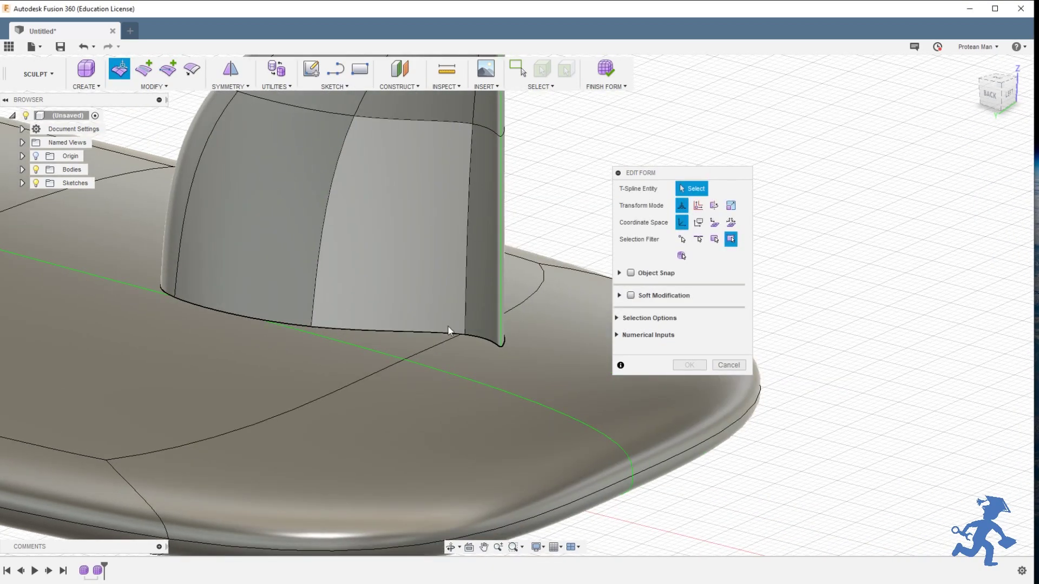
pyautogui.click(464, 335)
pyautogui.moveTo(457, 325); pyautogui.dragTo(439, 356)
pyautogui.keyDown('shift'); pyautogui.moveTo(458, 313); pyautogui.dragTo(504, 299, button='middle'); pyautogui.keyUp('shift')
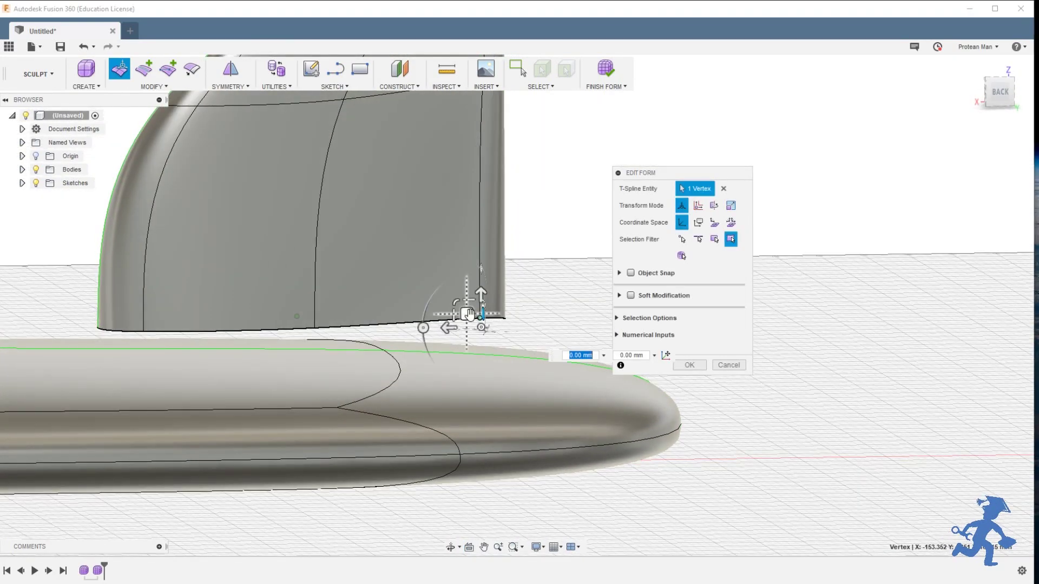
pyautogui.moveTo(470, 311); pyautogui.dragTo(474, 316)
pyautogui.press('Return')
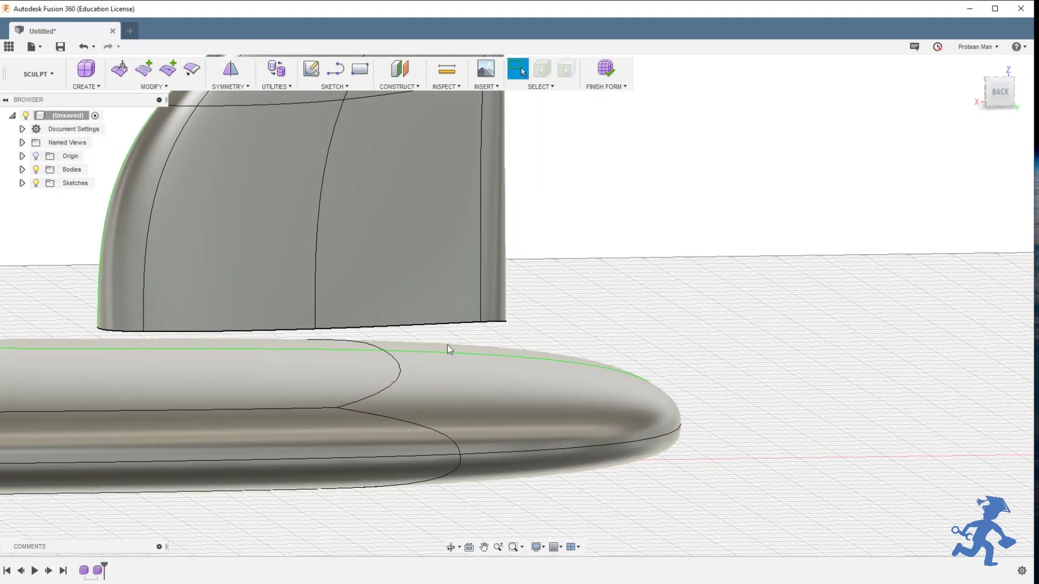
# Examine the fin's open bottom edge segment by segment and compare it with the board face beneath
pyautogui.keyDown('shift'); pyautogui.moveTo(447, 345); pyautogui.dragTo(326, 339, button='middle'); pyautogui.keyUp('shift')
pyautogui.moveTo(326, 339); pyautogui.dragTo(465, 343, button='middle')
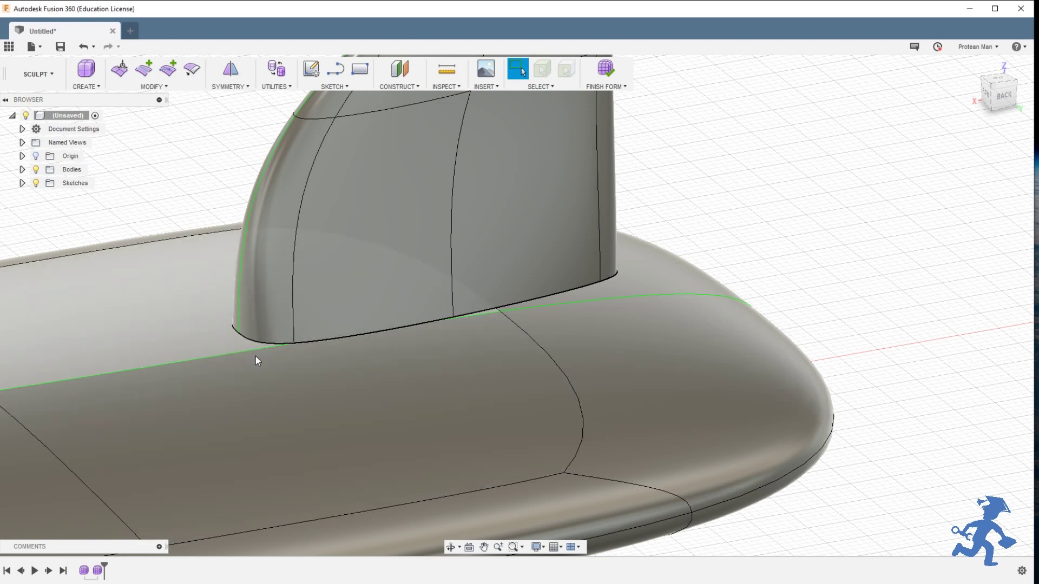
pyautogui.keyDown('shift'); pyautogui.moveTo(453, 344); pyautogui.dragTo(294, 353, button='middle'); pyautogui.keyUp('shift')
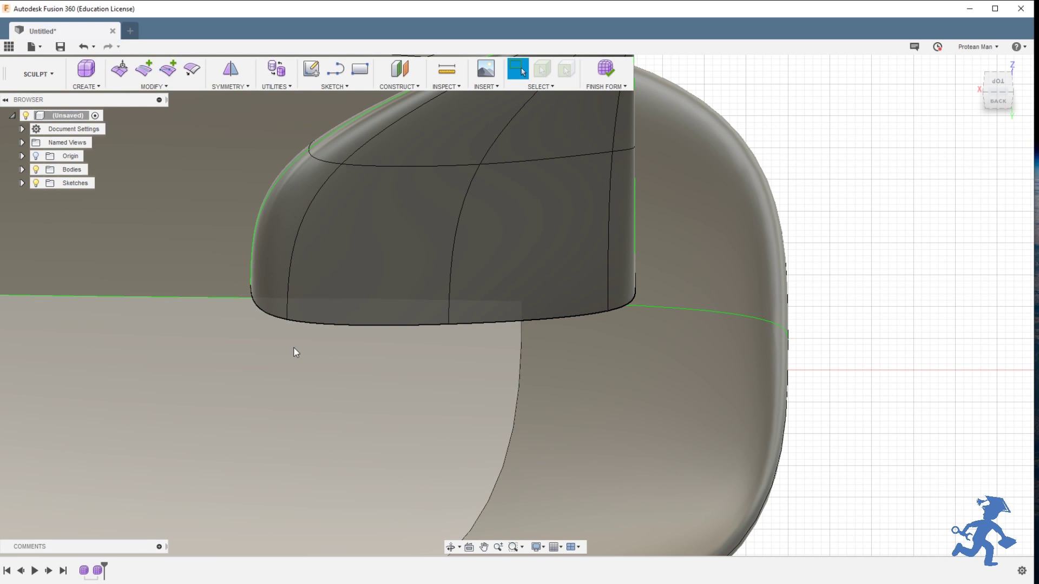
pyautogui.click(272, 315)
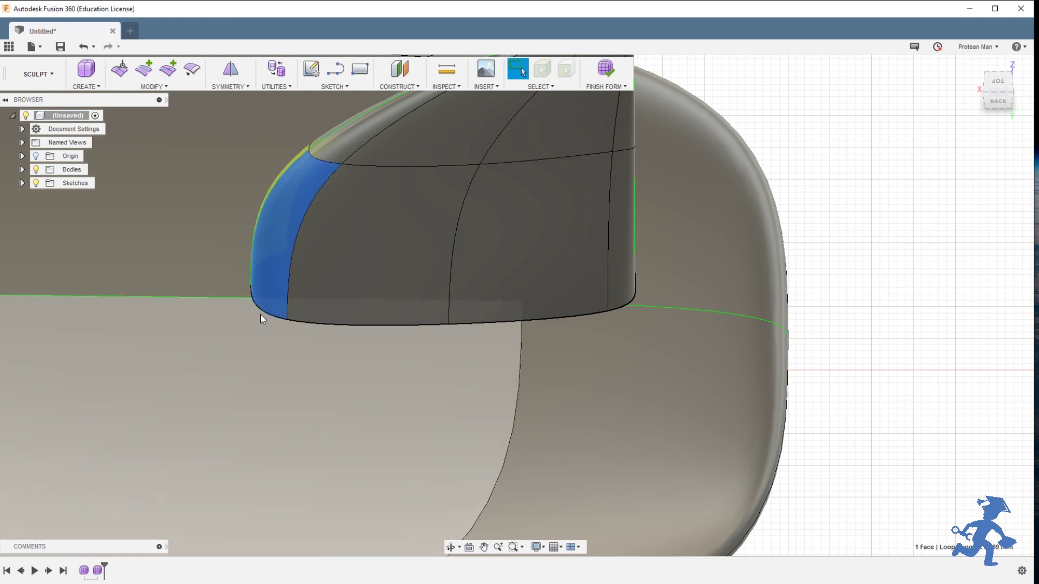
pyautogui.click(292, 319)
pyautogui.click(494, 319)
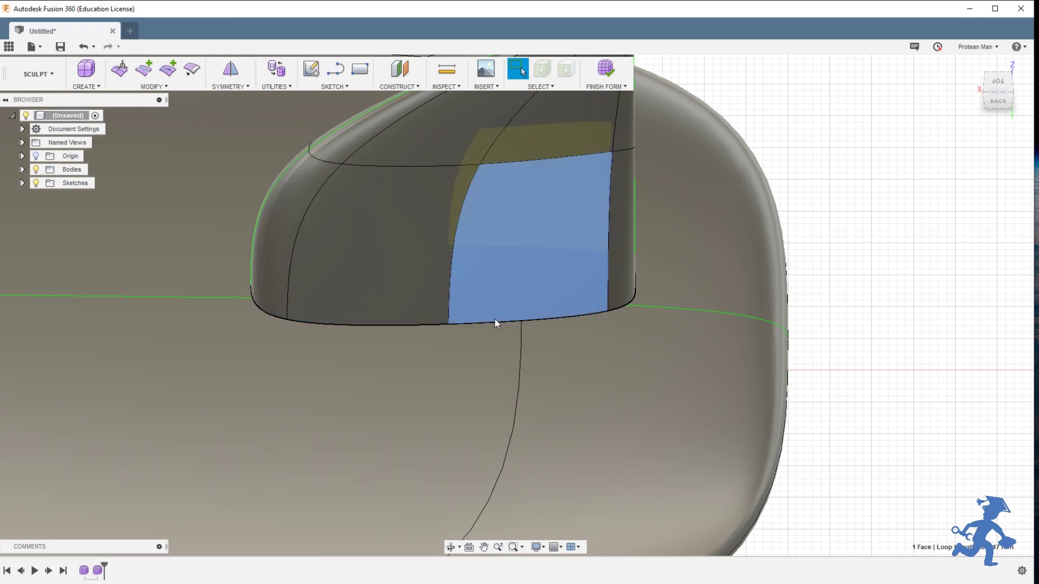
pyautogui.click(625, 303)
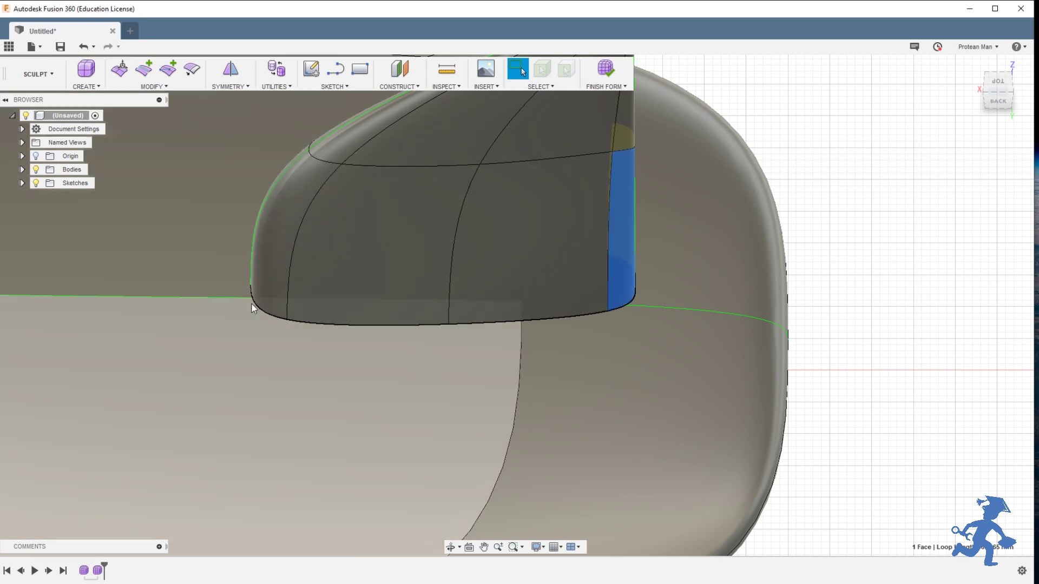
pyautogui.click(267, 309)
pyautogui.click(374, 304)
pyautogui.click(501, 291)
pyautogui.click(618, 278)
pyautogui.keyDown('shift'); pyautogui.moveTo(591, 336); pyautogui.dragTo(599, 296, button='middle'); pyautogui.keyUp('shift')
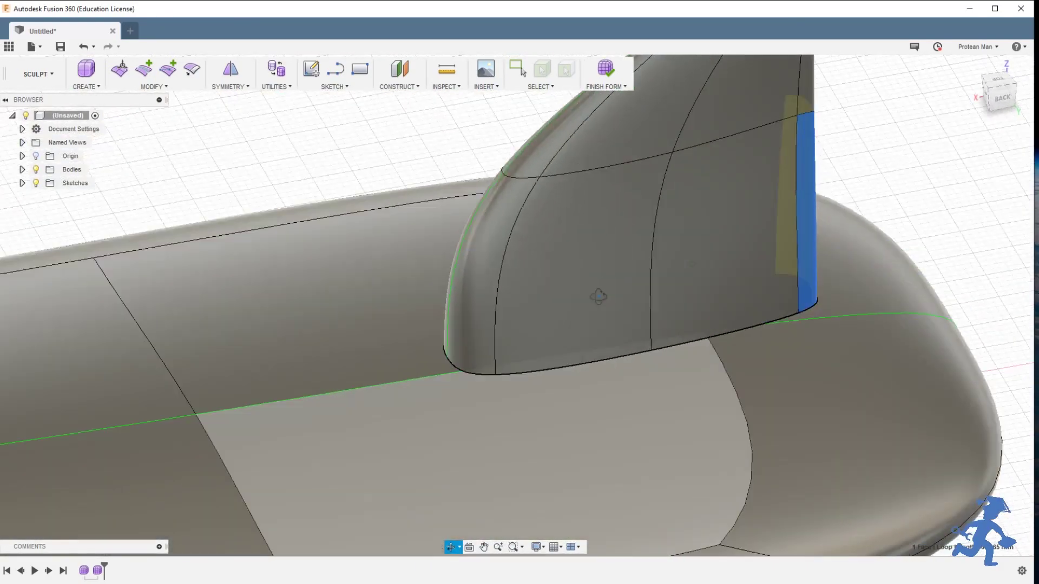
pyautogui.moveTo(568, 368); pyautogui.dragTo(448, 332, button='middle')
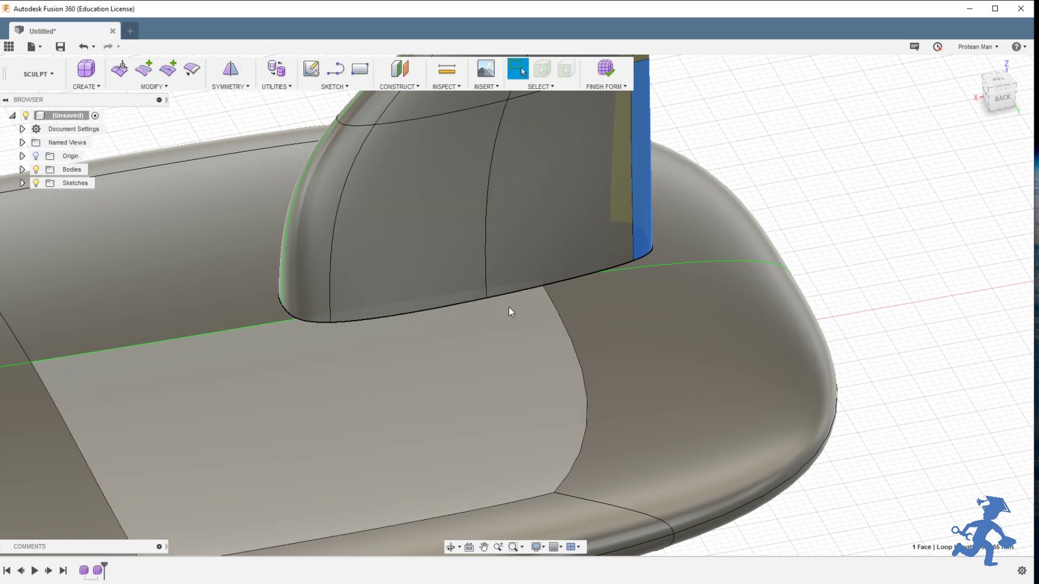
pyautogui.click(192, 133)
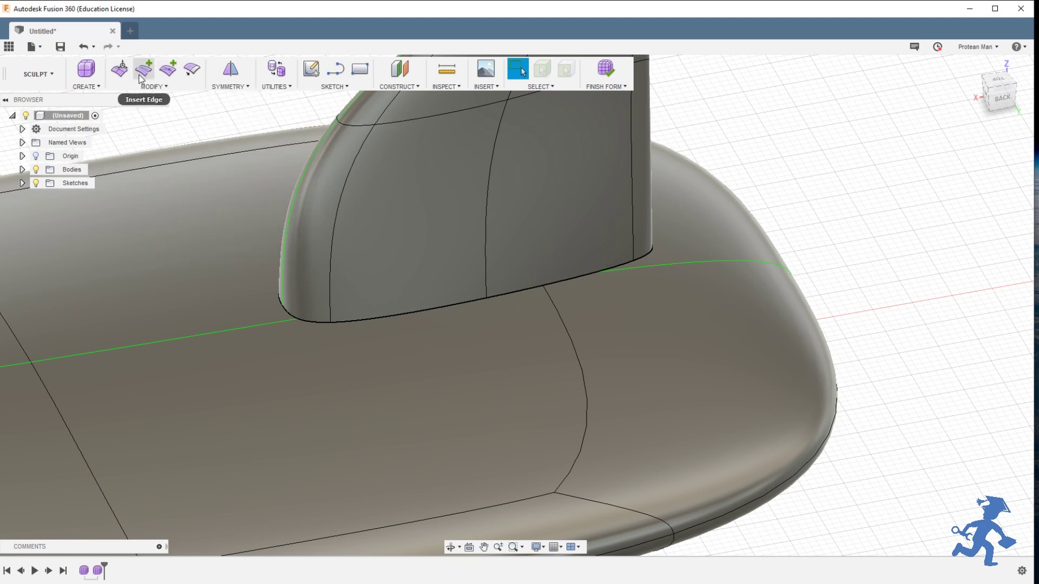
# Shift the board's crosswise edge beneath the fin rearward so it lies just behind the fin's trailing edge
pyautogui.click(162, 87)
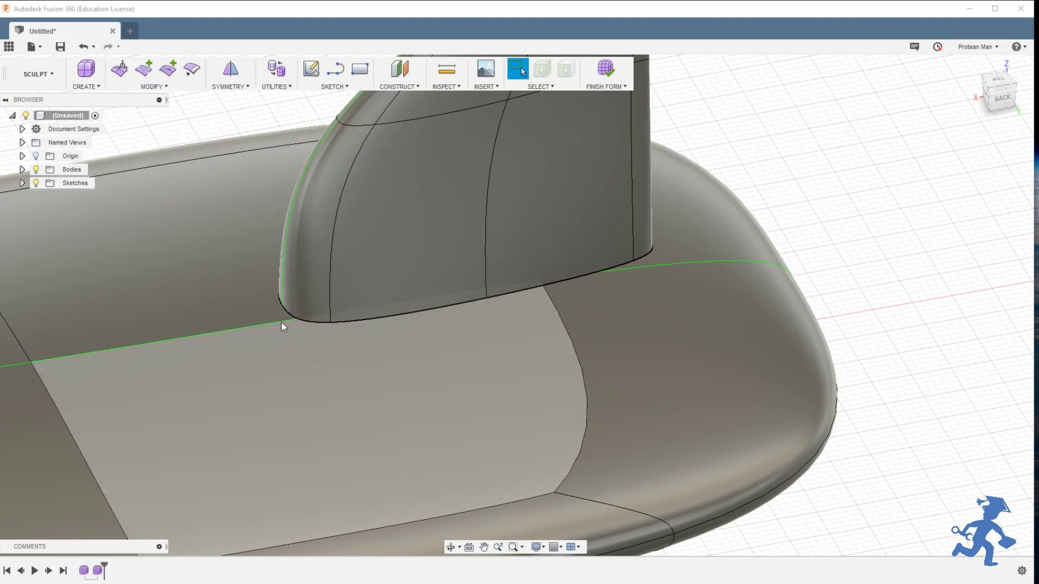
pyautogui.click(168, 71)
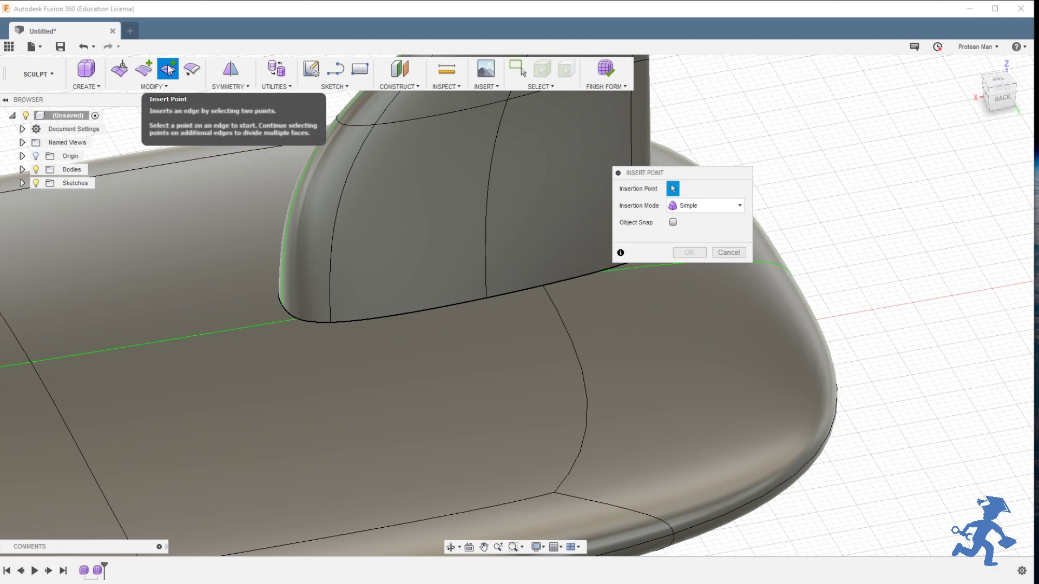
pyautogui.scroll(-3, 425, 355)
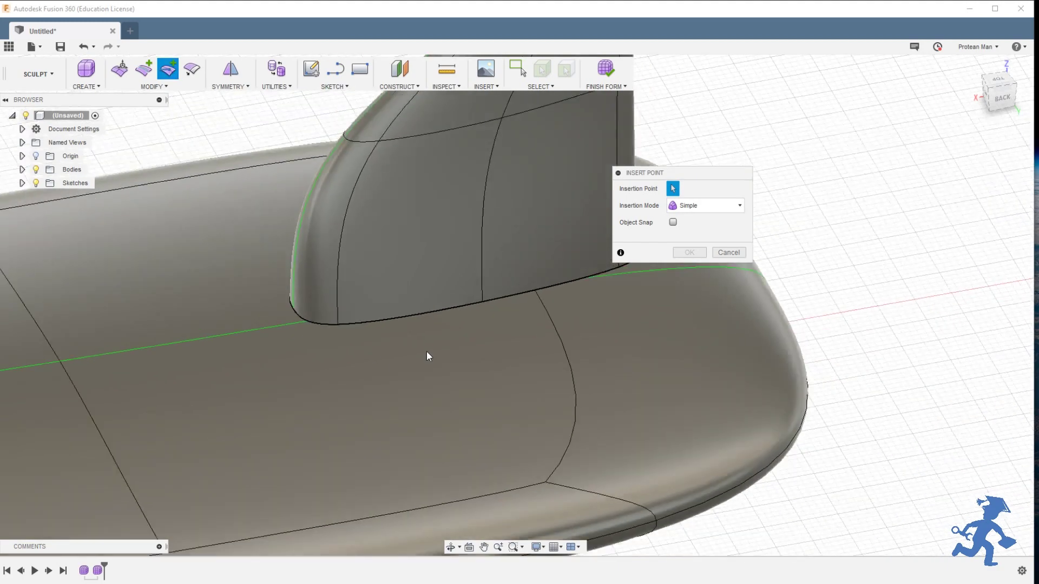
pyautogui.keyDown('shift'); pyautogui.moveTo(452, 343); pyautogui.dragTo(432, 346, button='middle'); pyautogui.keyUp('shift')
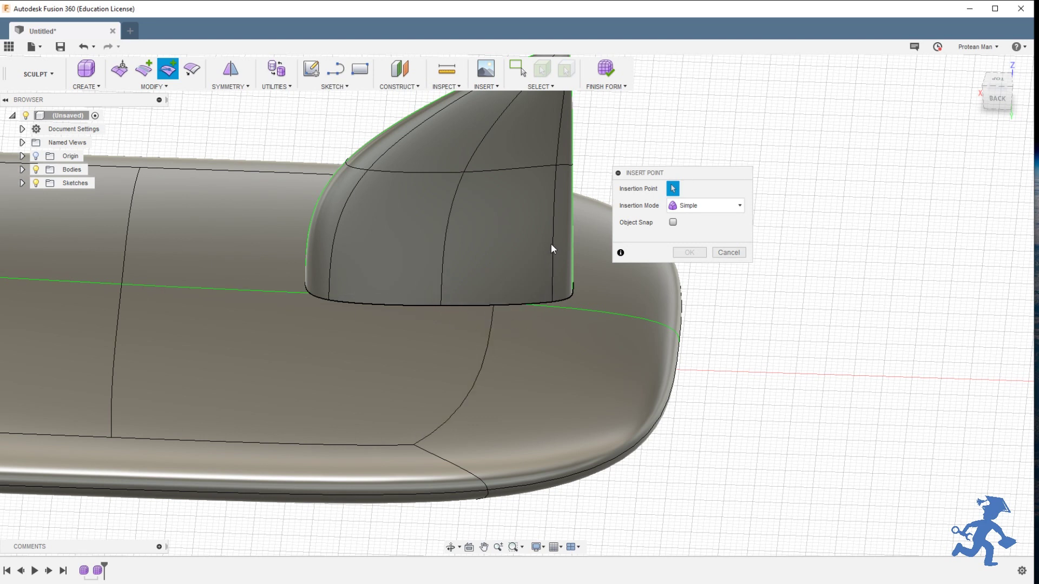
pyautogui.click(551, 308)
pyautogui.click(689, 252)
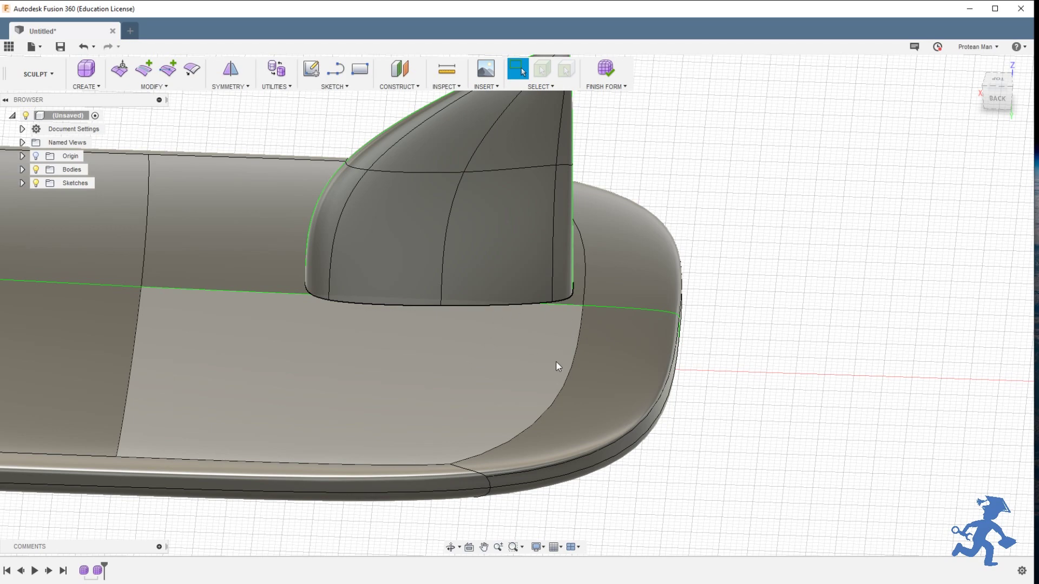
# Undo the last shift of the board's crosswise edge beneath the fin
pyautogui.keyDown('shift'); pyautogui.moveTo(615, 380); pyautogui.dragTo(673, 381, button='middle'); pyautogui.keyUp('shift')
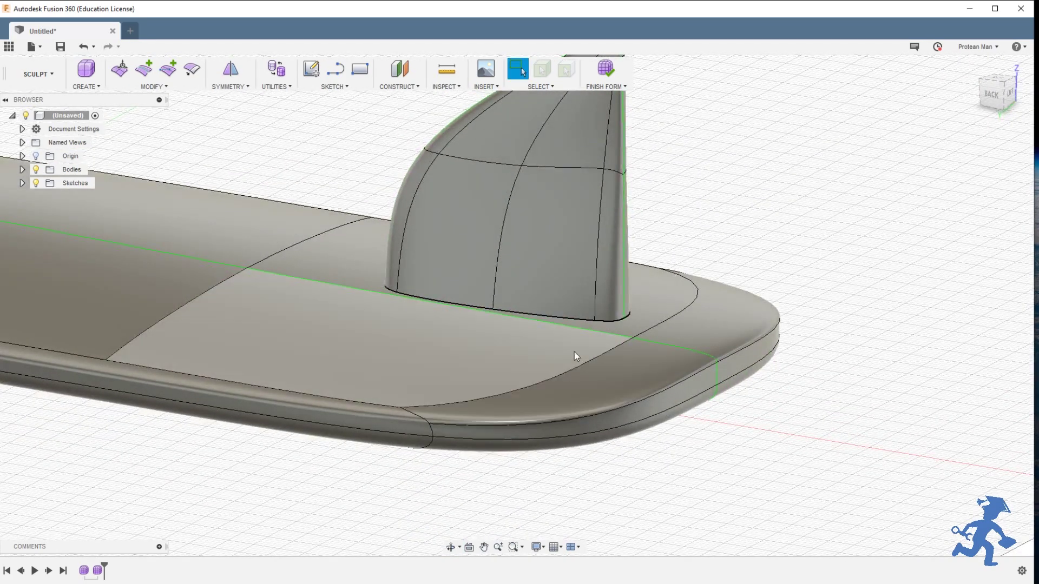
pyautogui.keyDown('shift'); pyautogui.moveTo(574, 353); pyautogui.dragTo(561, 360, button='middle'); pyautogui.keyUp('shift')
pyautogui.hotkey('ctrl', 'z')
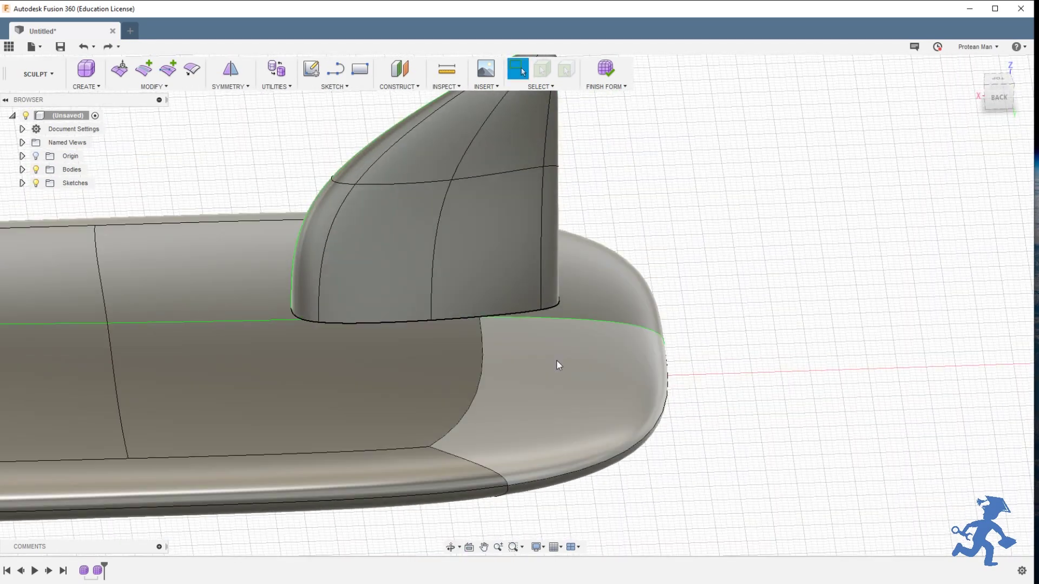
# With Insert Point in Simple mode, add a crosswise edge from the centre line near the fin's front base to the board's side edge
pyautogui.click(169, 70)
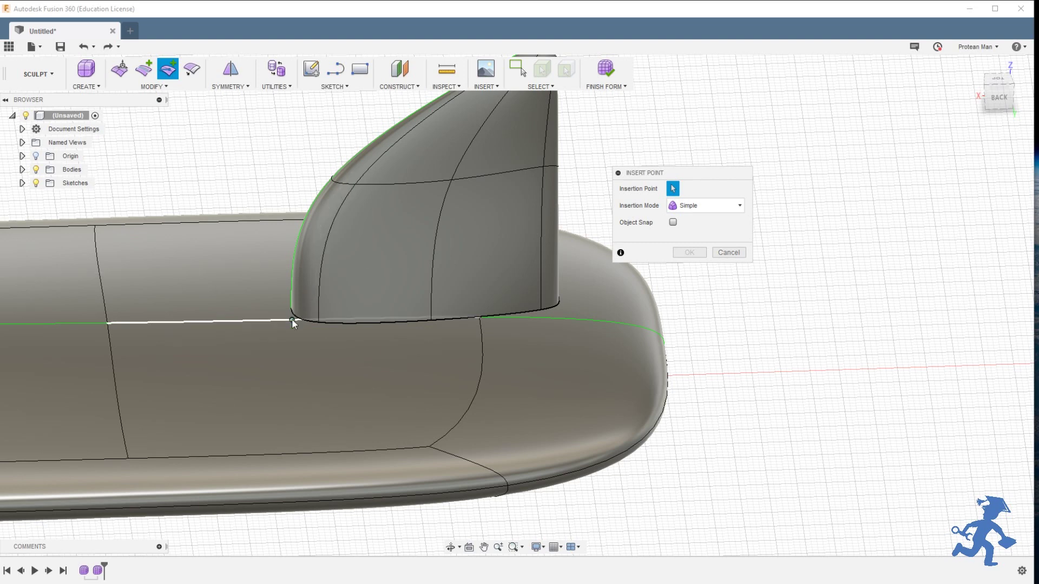
pyautogui.keyDown('shift'); pyautogui.moveTo(301, 324); pyautogui.dragTo(311, 336, button='middle'); pyautogui.keyUp('shift')
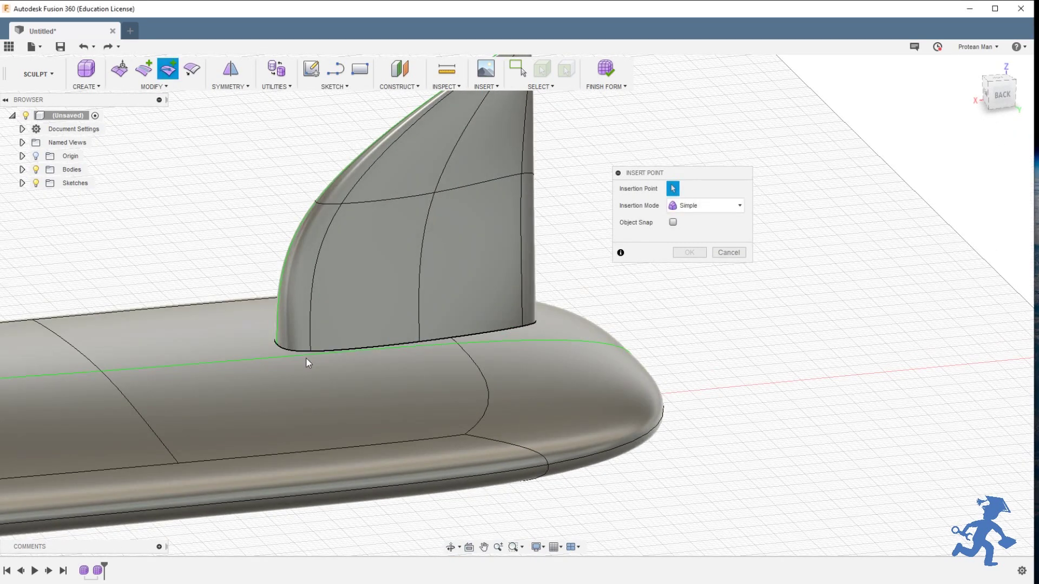
pyautogui.click(299, 356)
pyautogui.click(349, 448)
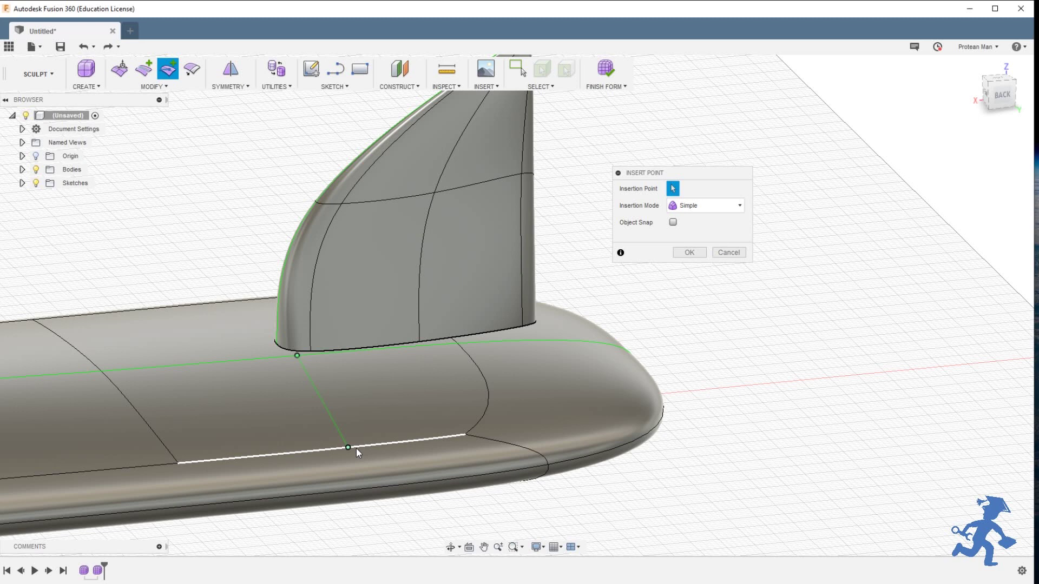
pyautogui.click(689, 253)
# With Edit Form, shift the newly inserted crosswise edge forward about 12 mm to line up with the fin's front vertical edge
pyautogui.keyDown('shift'); pyautogui.moveTo(487, 327); pyautogui.dragTo(269, 258, button='middle'); pyautogui.keyUp('shift')
pyautogui.click(120, 67)
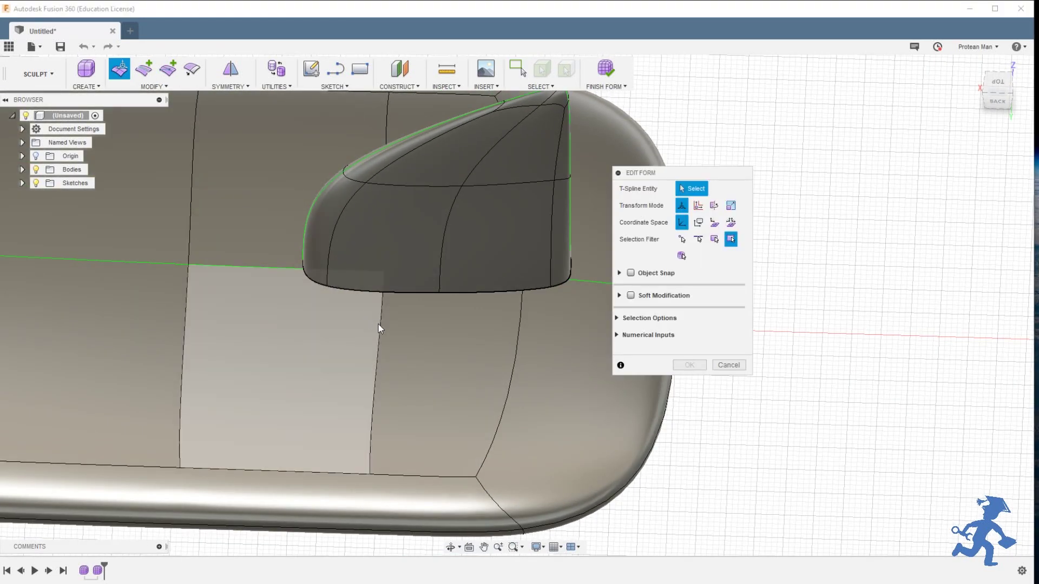
pyautogui.click(380, 324)
pyautogui.moveTo(360, 382); pyautogui.dragTo(290, 385)
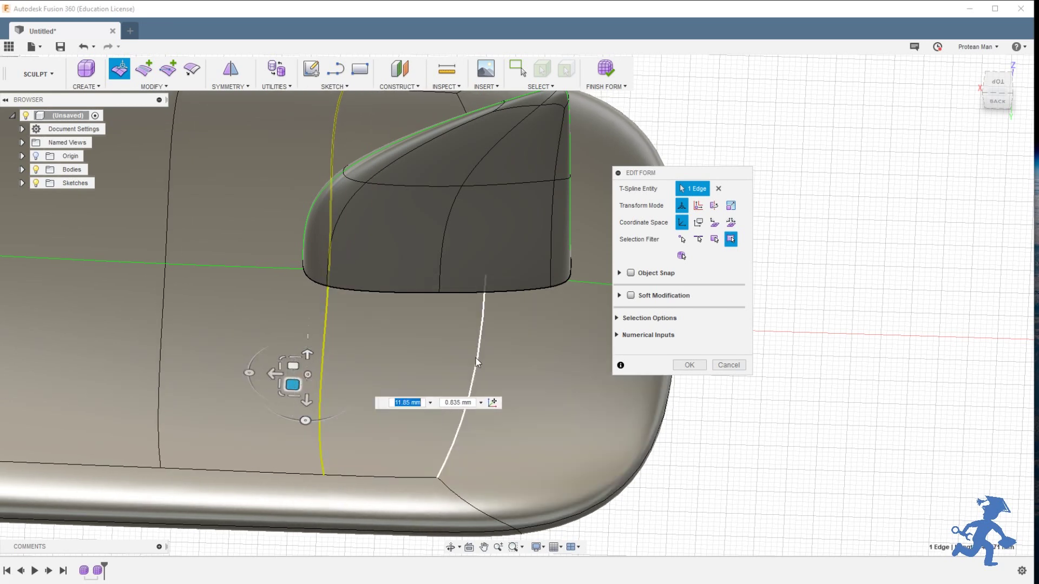
# Move the centre-line vertex of the board's rear crosswise edge forward to the fin's middle vertical edge and accept the form edits
pyautogui.keyDown('shift'); pyautogui.click(477, 355); pyautogui.keyUp('shift')
pyautogui.keyDown('shift'); pyautogui.moveTo(479, 337); pyautogui.dragTo(476, 307, button='middle'); pyautogui.keyUp('shift')
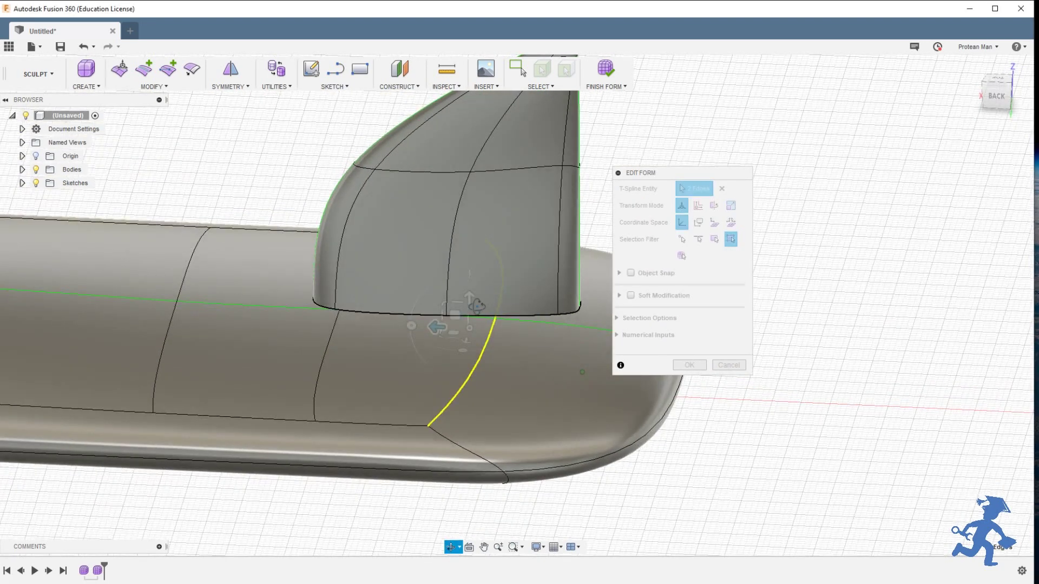
pyautogui.click(481, 308)
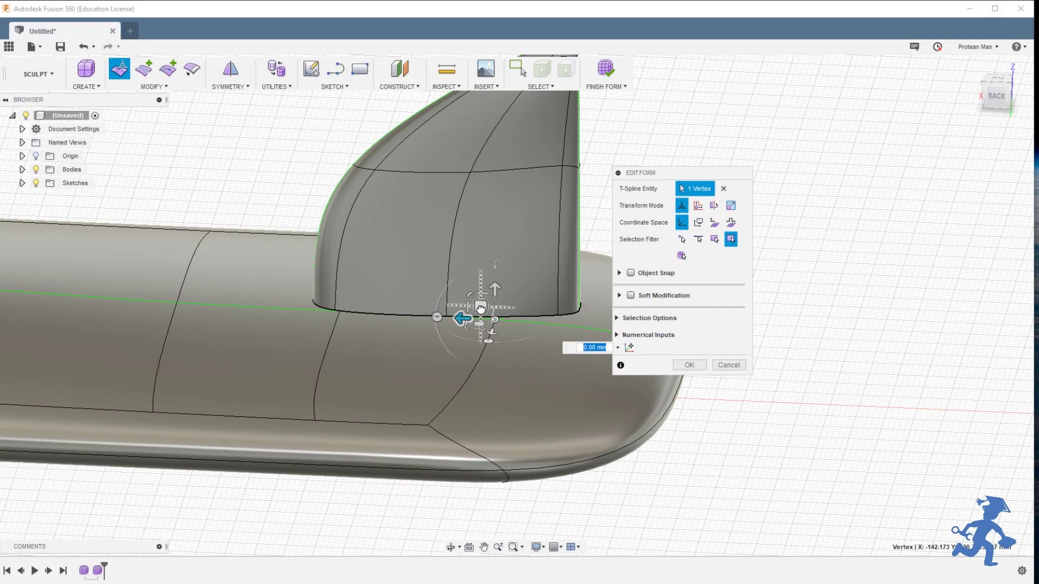
pyautogui.moveTo(481, 308); pyautogui.dragTo(303, 294)
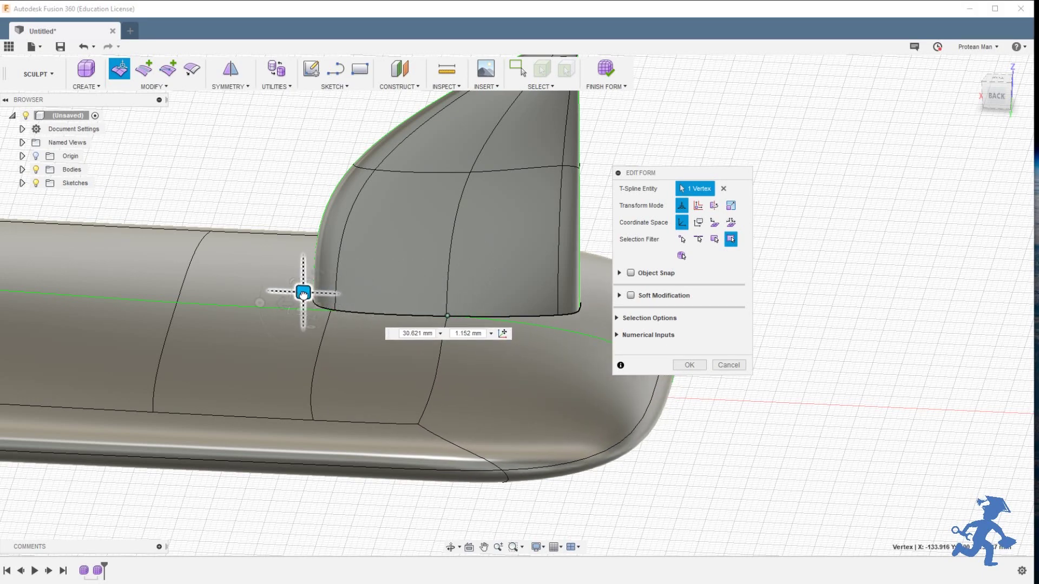
pyautogui.keyDown('shift'); pyautogui.moveTo(571, 367); pyautogui.dragTo(575, 377, button='middle'); pyautogui.keyUp('shift')
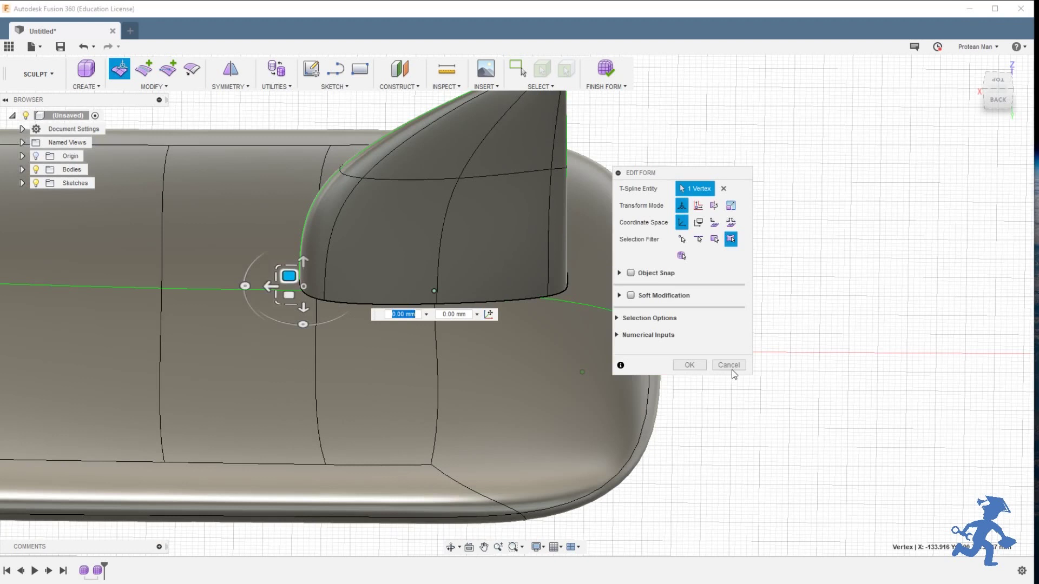
pyautogui.click(692, 366)
# Try inserting an edge from the centre line at the fin's trailing base to the diagonal edge at the board's rear corner
pyautogui.click(167, 68)
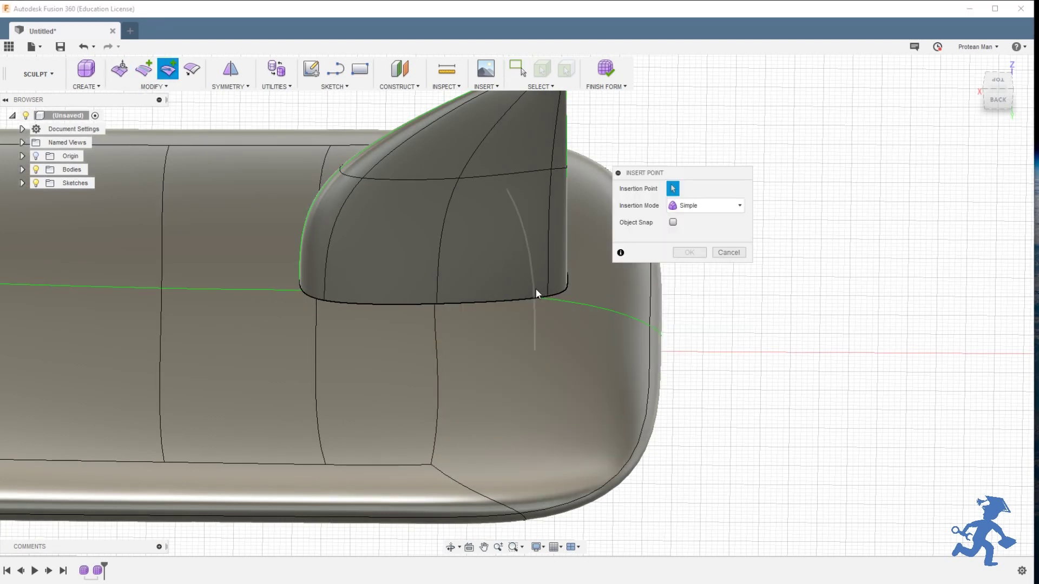
pyautogui.click(548, 299)
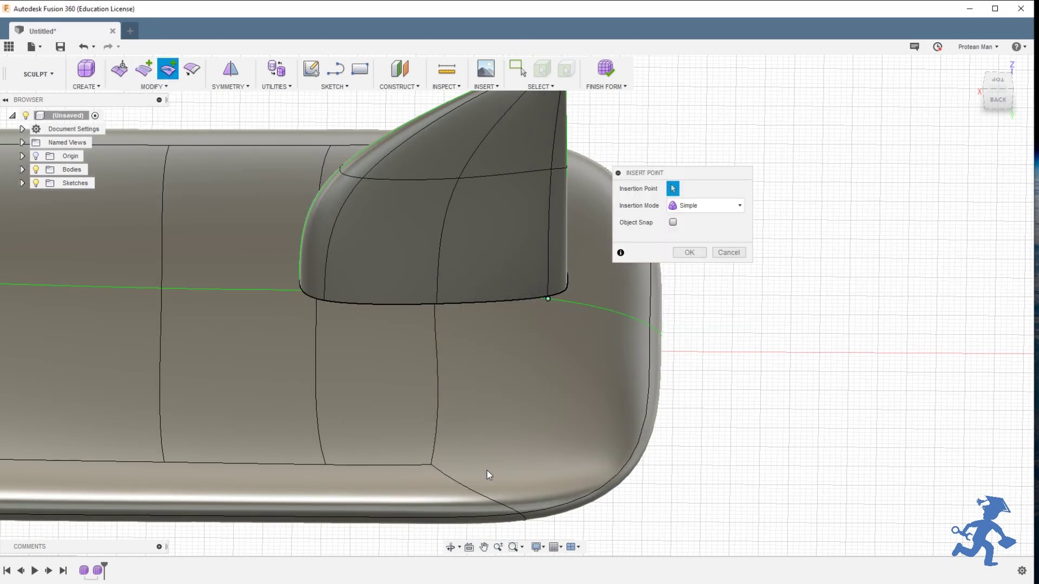
pyautogui.click(481, 495)
pyautogui.click(689, 252)
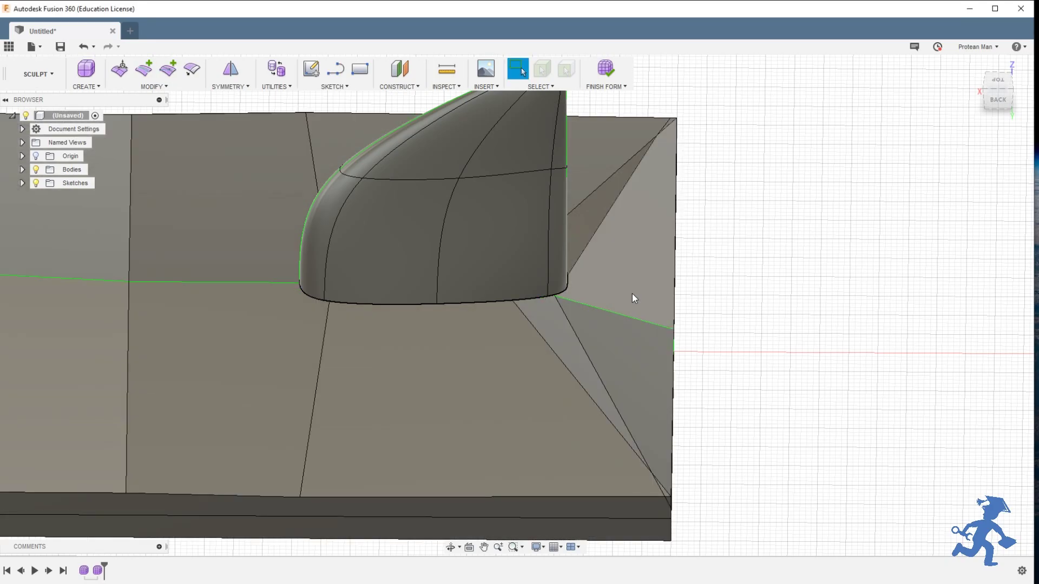
# Examine the board's mesh faces beneath and behind the fin from several angles
pyautogui.keyDown('shift'); pyautogui.moveTo(647, 386); pyautogui.dragTo(623, 364, button='middle'); pyautogui.keyUp('shift')
pyautogui.moveTo(633, 329); pyautogui.dragTo(595, 379, button='middle')
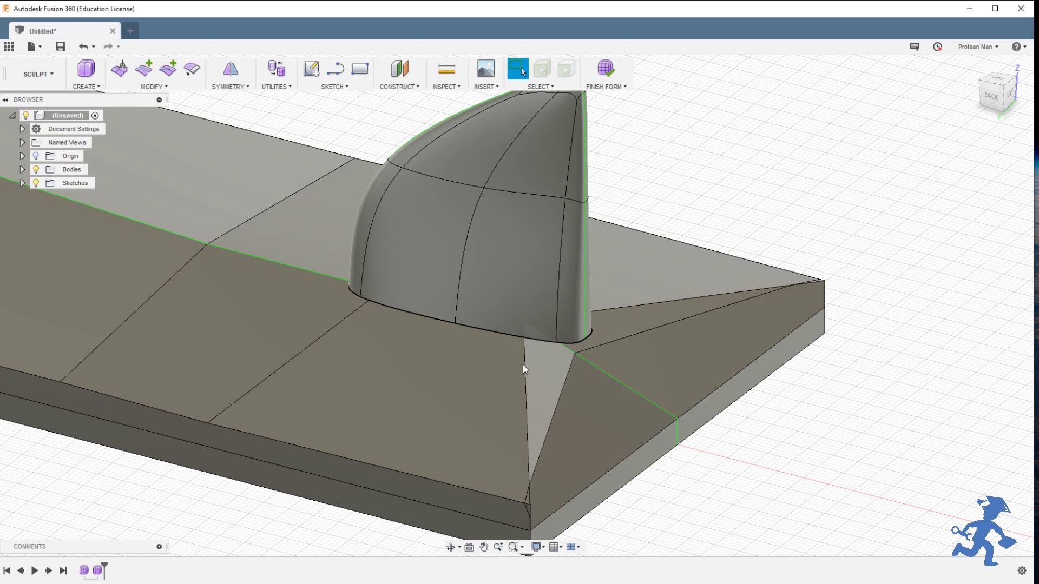
pyautogui.moveTo(510, 411); pyautogui.dragTo(484, 416, button='middle')
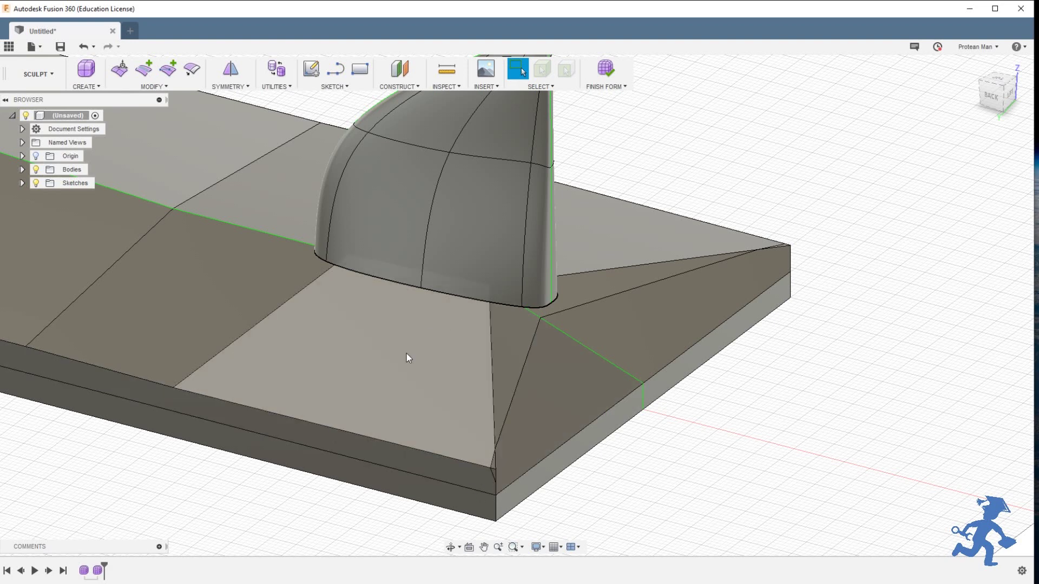
pyautogui.click(273, 86)
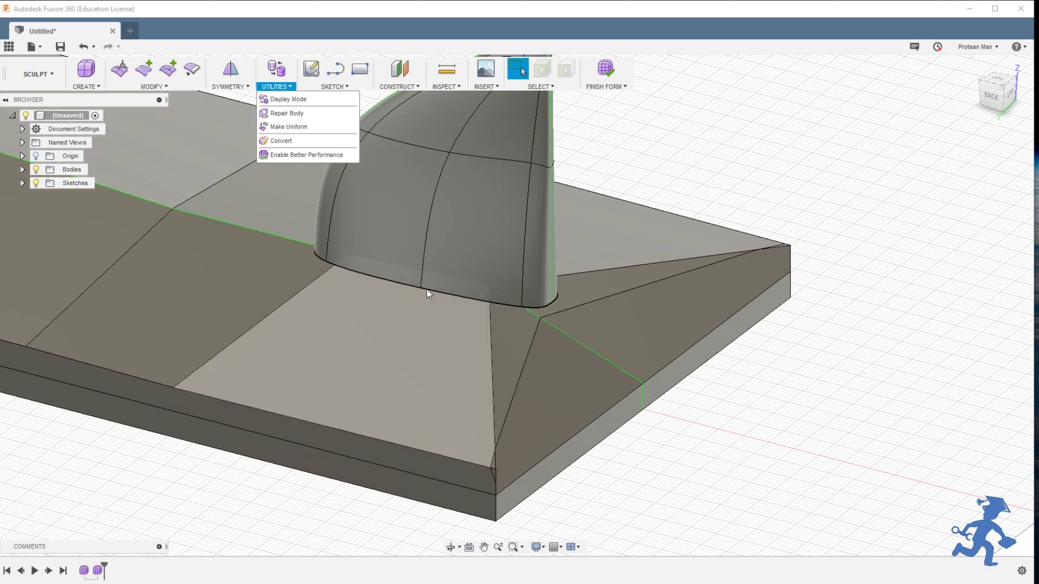
pyautogui.click(679, 160)
pyautogui.keyDown('shift'); pyautogui.moveTo(434, 241); pyautogui.dragTo(488, 246, button='middle'); pyautogui.keyUp('shift')
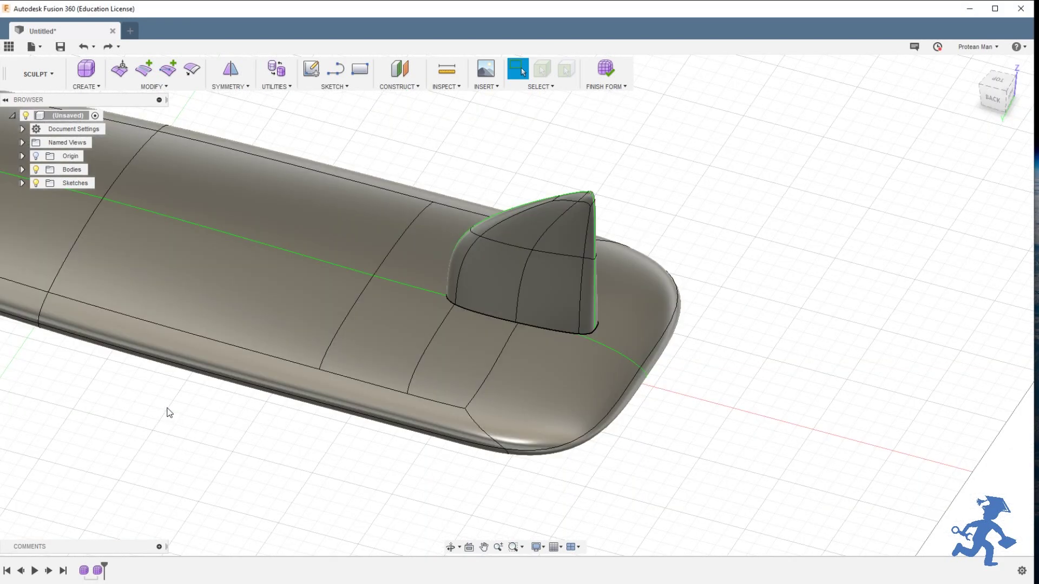
pyautogui.click(277, 87)
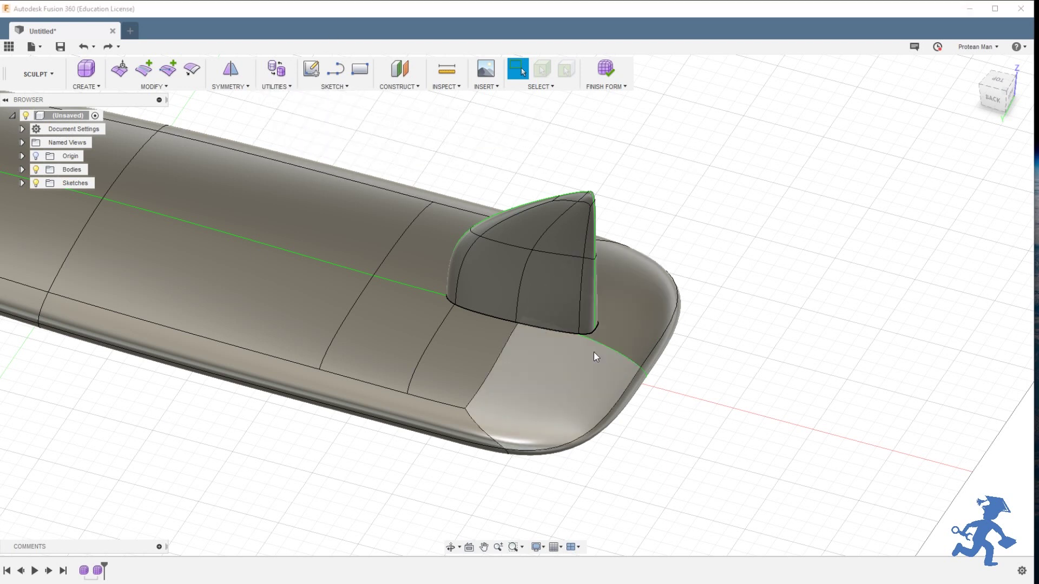
# Insert an edge from the centre line just behind the fin to the rear-corner diagonal edge, using Simple insertion mode
pyautogui.scroll(3, 593, 352)
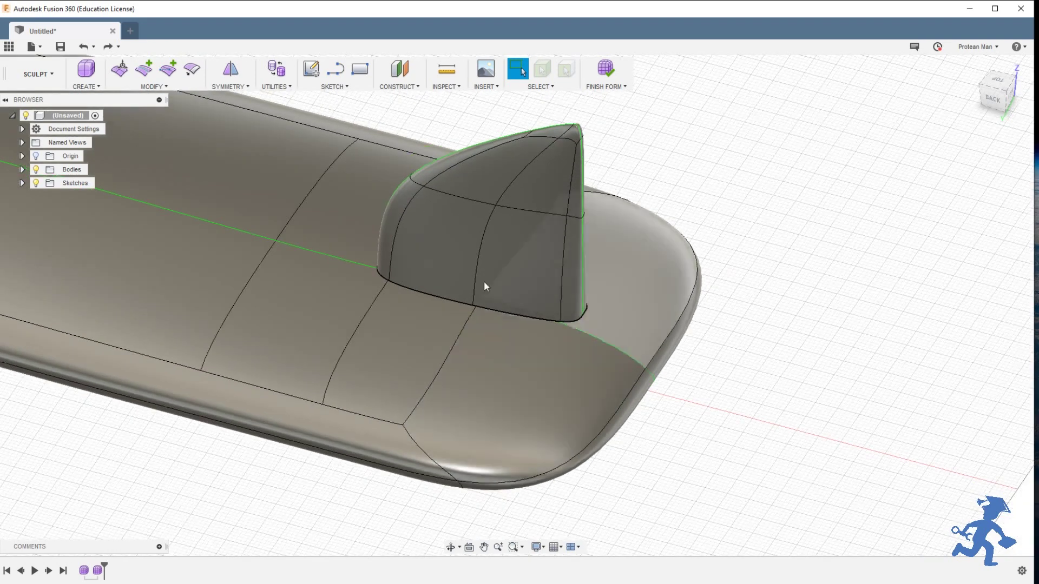
pyautogui.click(168, 68)
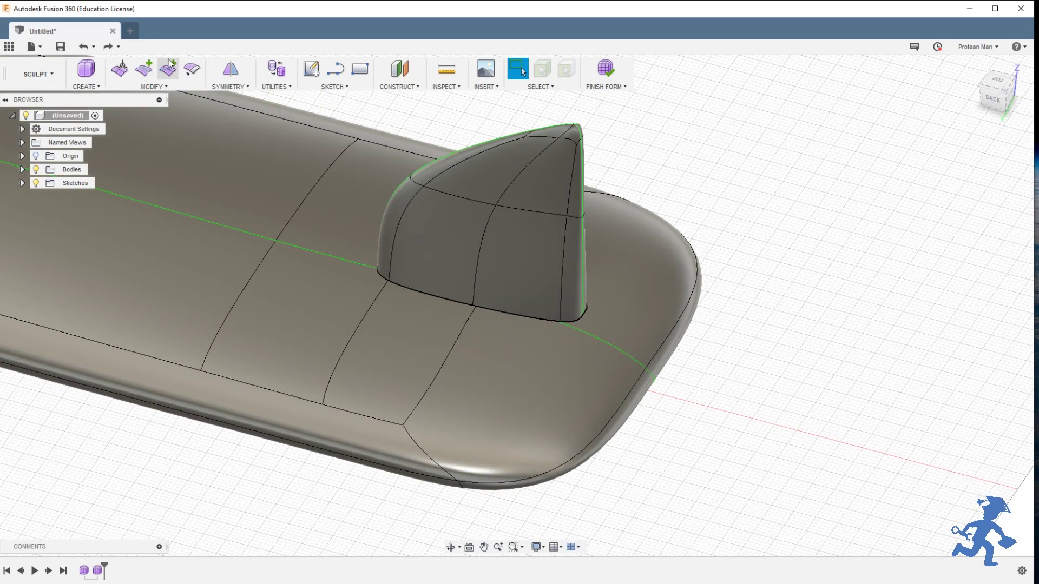
pyautogui.click(577, 329)
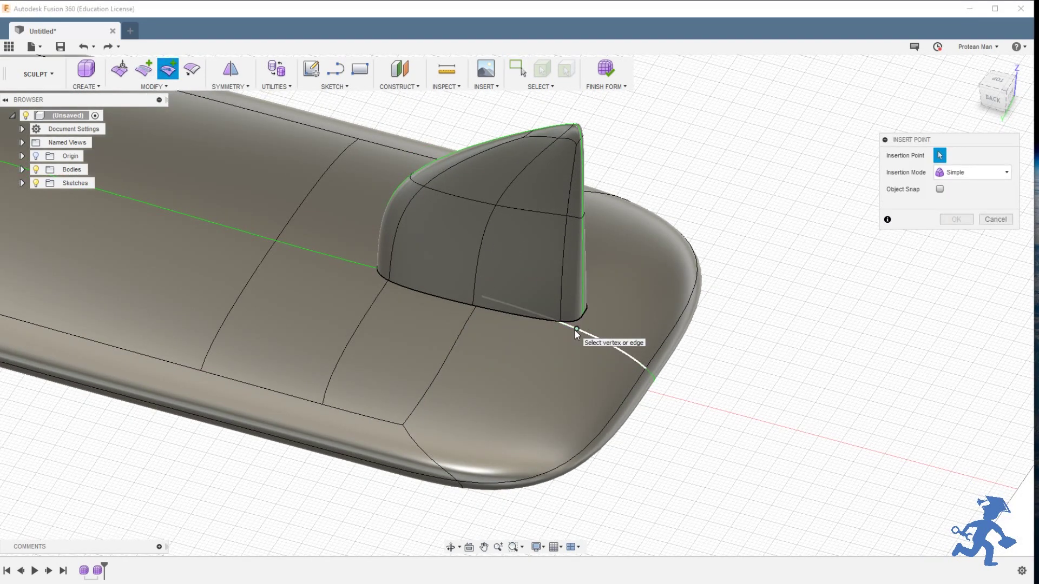
pyautogui.click(444, 469)
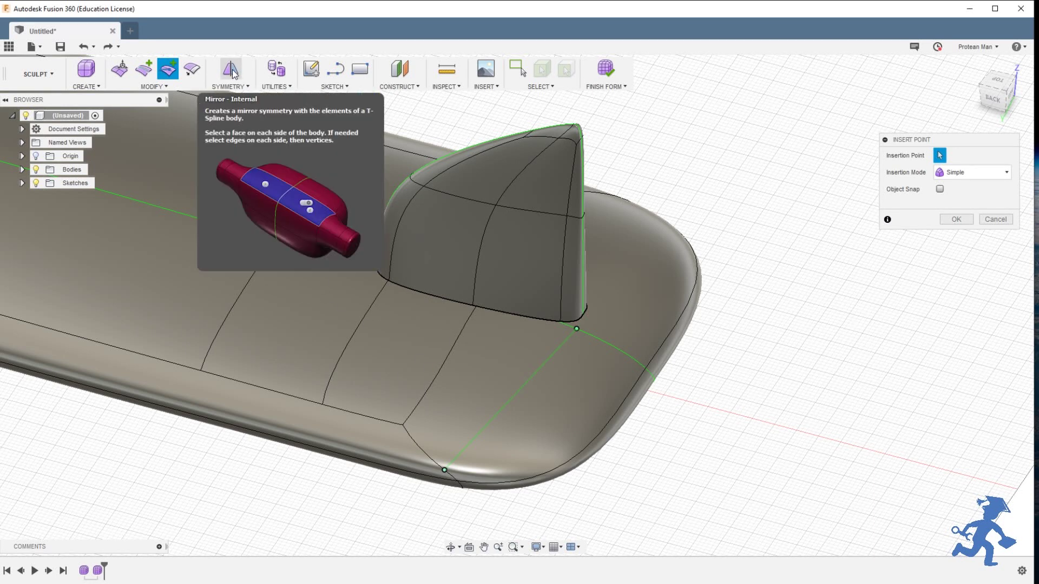
pyautogui.click(956, 220)
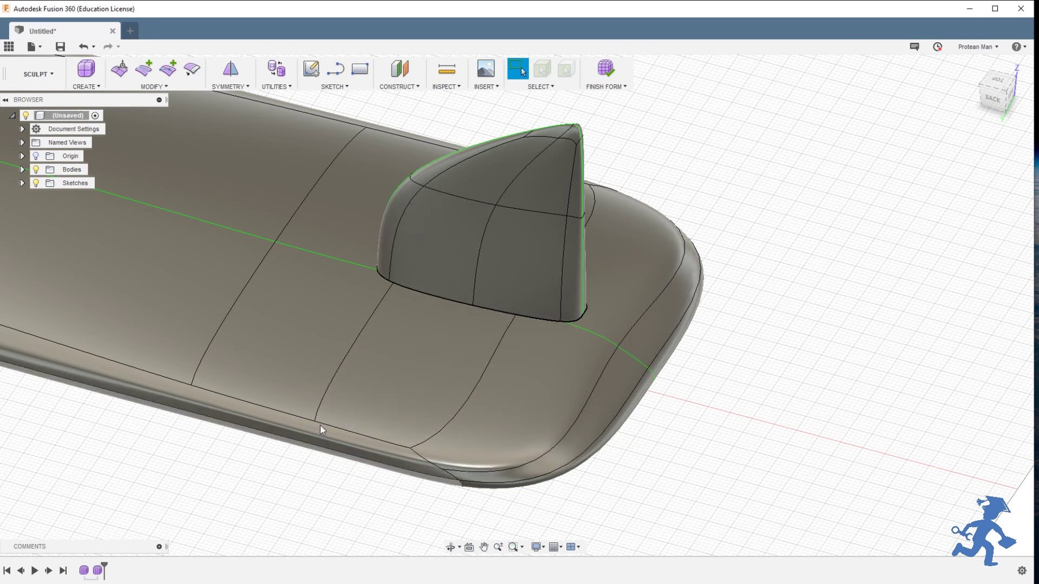
# Check the board's error and geometry labels with Repair Body without applying a repair
pyautogui.click(284, 88)
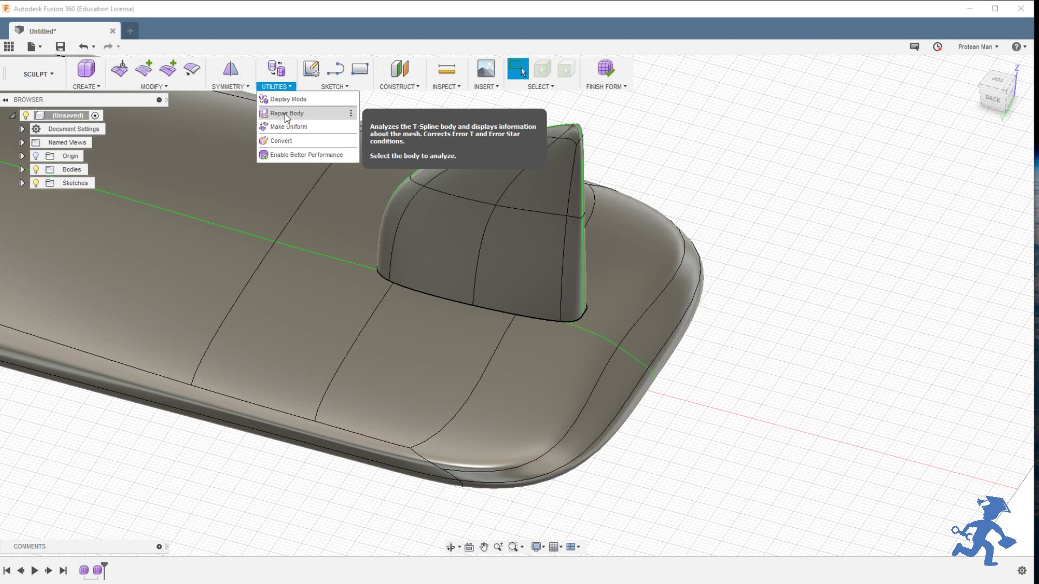
pyautogui.click(285, 114)
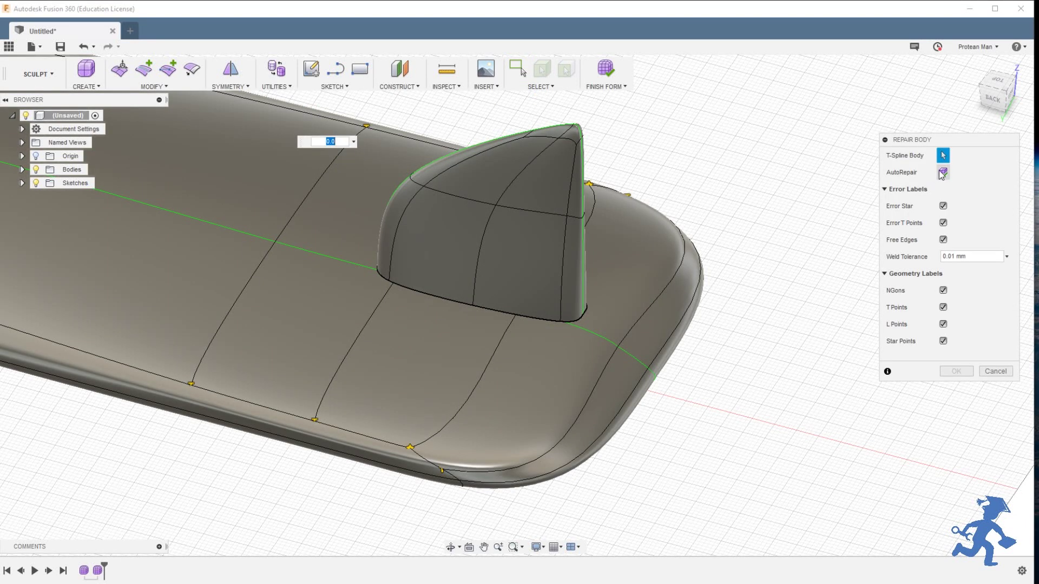
pyautogui.click(996, 371)
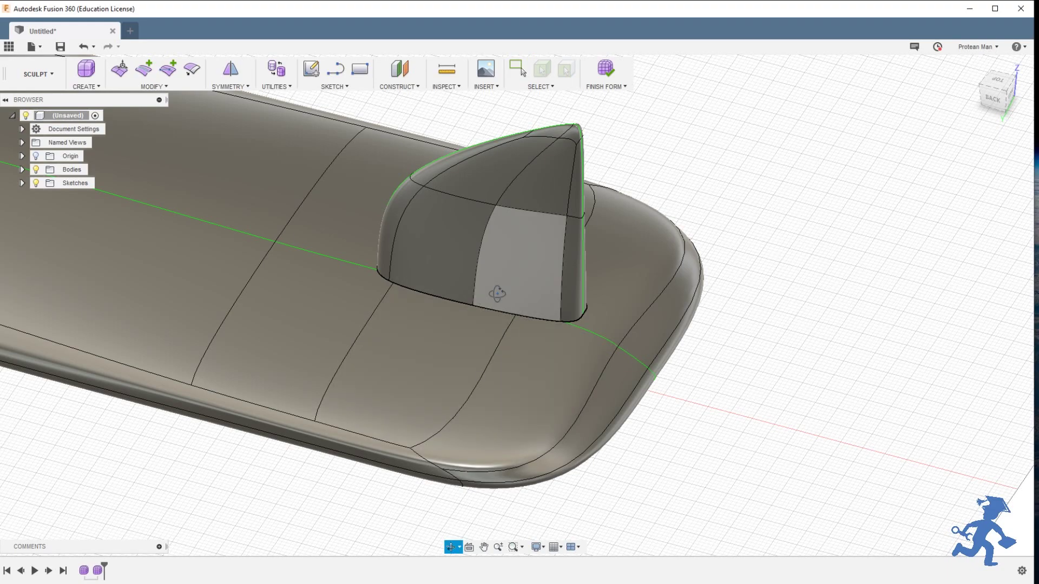
# Try shifting the board's rearmost inserted edge forward about 15 mm to the fin's trailing edge with Edit Form
pyautogui.keyDown('shift'); pyautogui.moveTo(494, 290); pyautogui.dragTo(463, 291, button='middle'); pyautogui.keyUp('shift')
pyautogui.scroll(3, 584, 326)
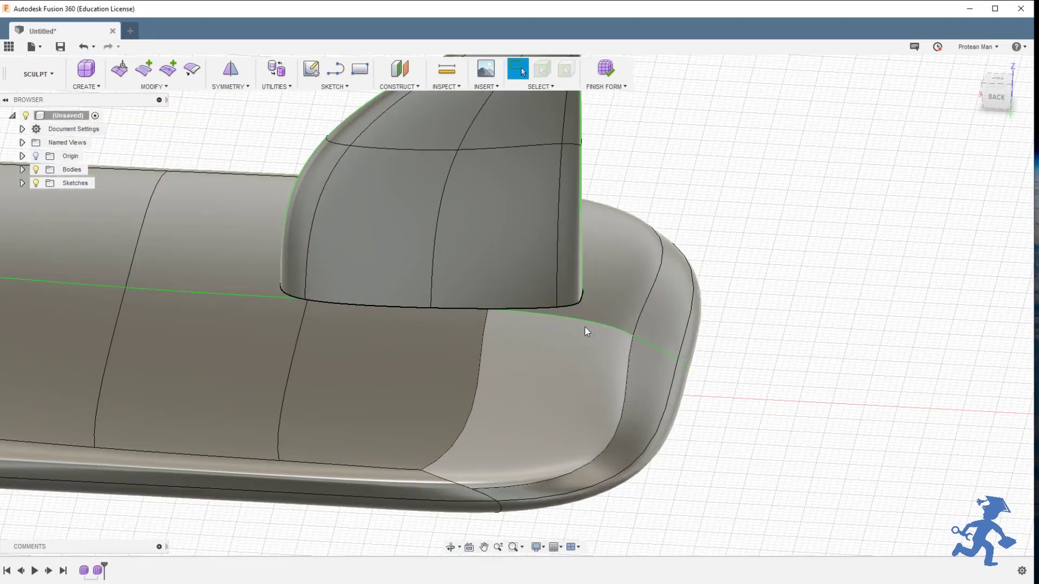
pyautogui.moveTo(443, 334); pyautogui.dragTo(353, 342, button='middle')
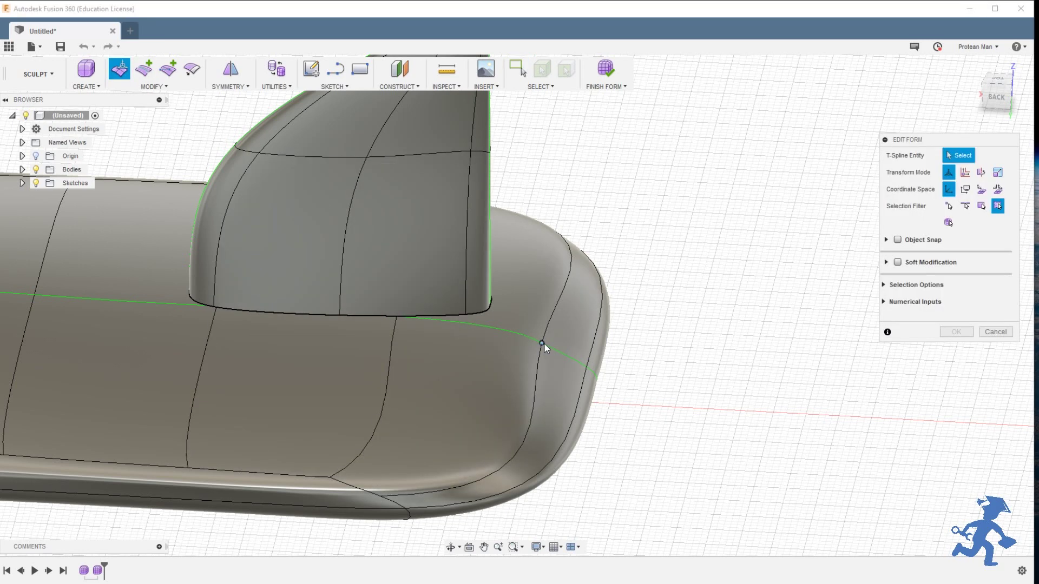
pyautogui.click(535, 371)
pyautogui.moveTo(435, 422); pyautogui.dragTo(346, 380)
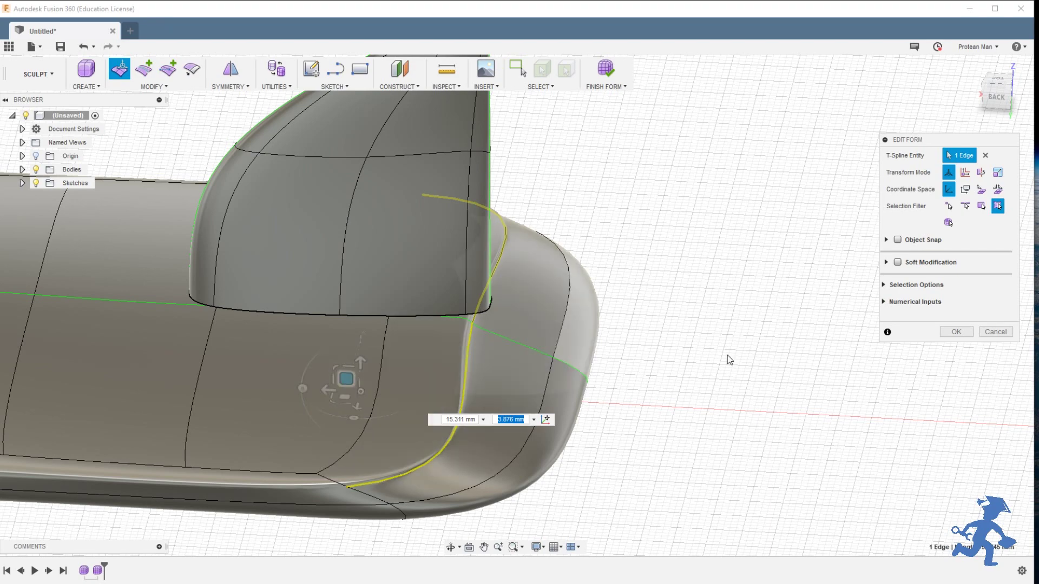
pyautogui.click(1007, 335)
pyautogui.click(1008, 333)
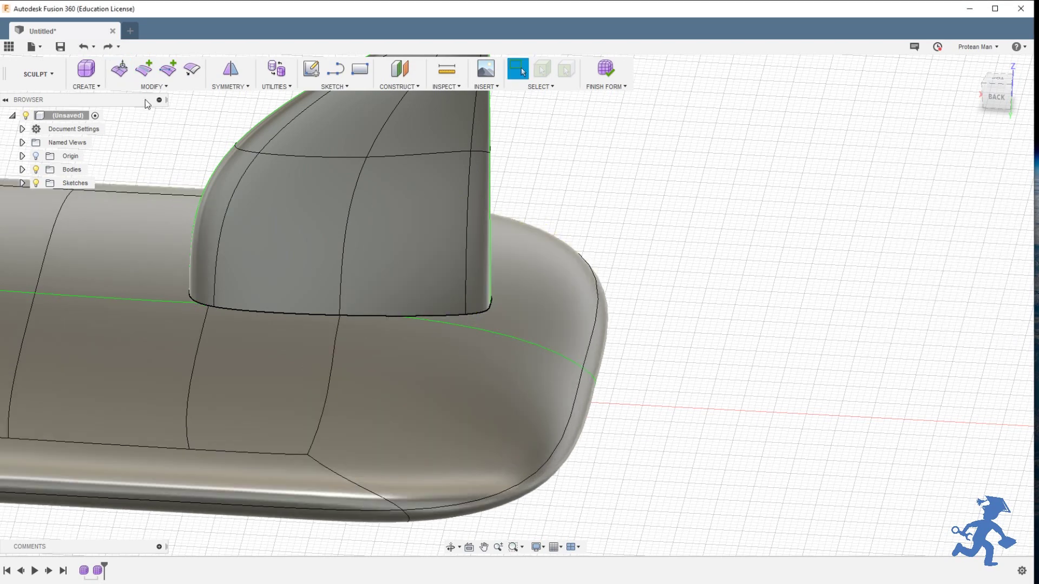
# Insert an edge just behind the crosswise edge at the fin's middle, running from the centre line to the rear-corner diagonal edge
pyautogui.click(168, 69)
pyautogui.keyDown('shift'); pyautogui.moveTo(358, 334); pyautogui.dragTo(364, 333, button='middle'); pyautogui.keyUp('shift')
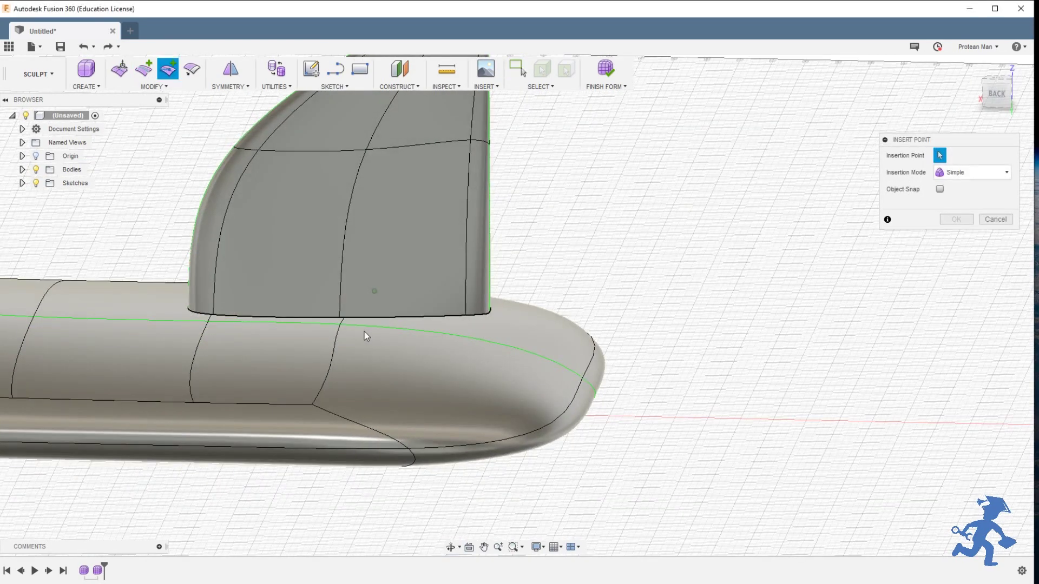
pyautogui.click(355, 326)
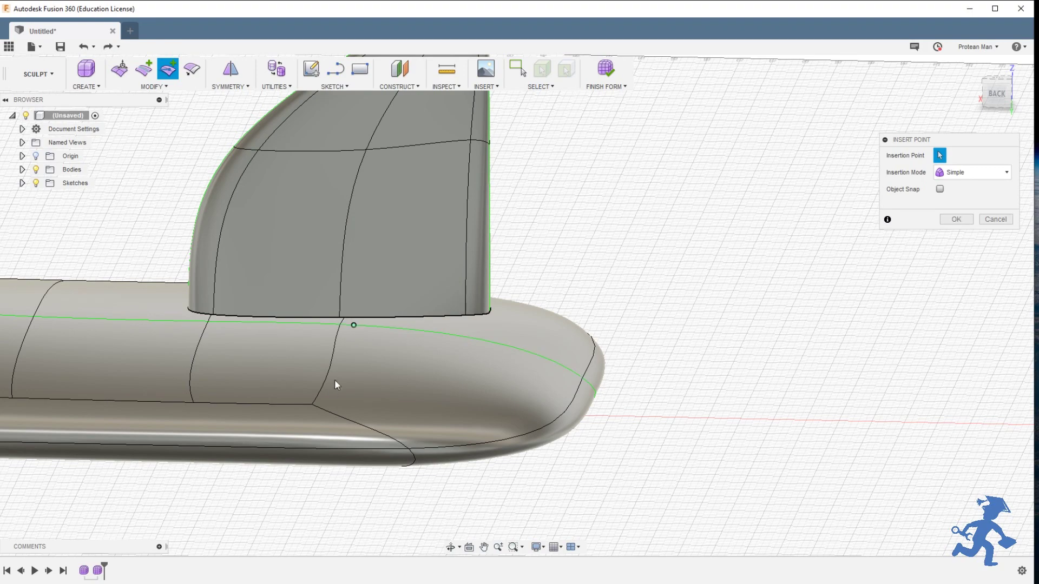
pyautogui.click(327, 411)
pyautogui.click(956, 219)
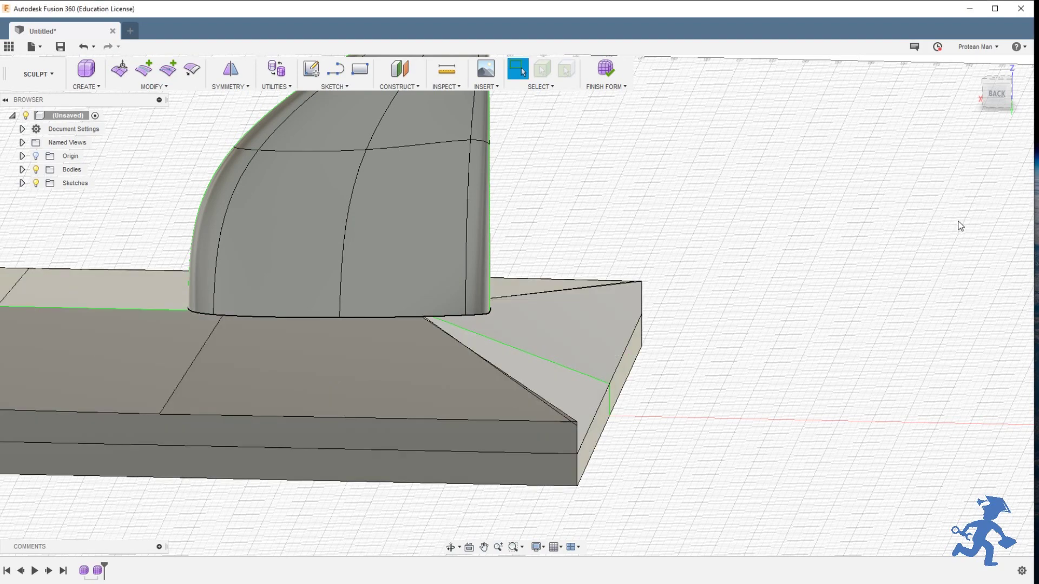
# Try AutoRepair on the board body in Repair Body and cancel the repair
pyautogui.keyDown('shift'); pyautogui.moveTo(628, 353); pyautogui.dragTo(392, 394, button='middle'); pyautogui.keyUp('shift')
pyautogui.click(391, 394)
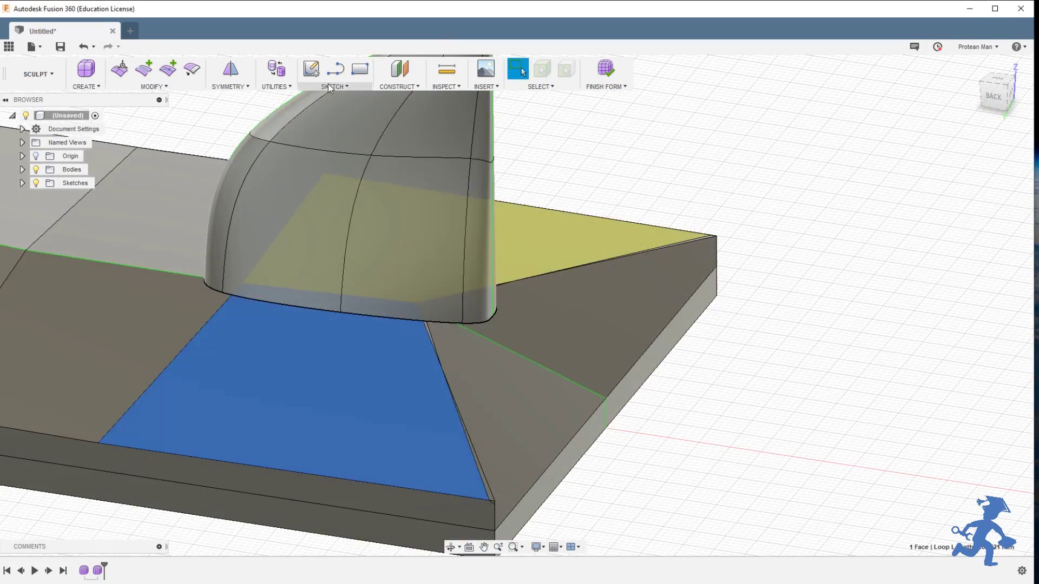
pyautogui.click(276, 81)
pyautogui.click(279, 111)
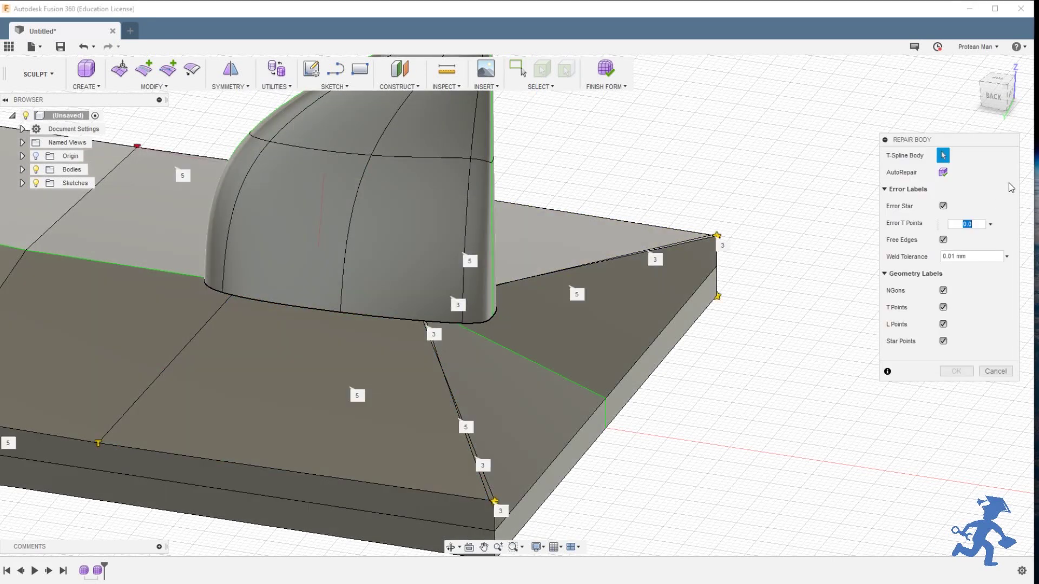
pyautogui.click(944, 172)
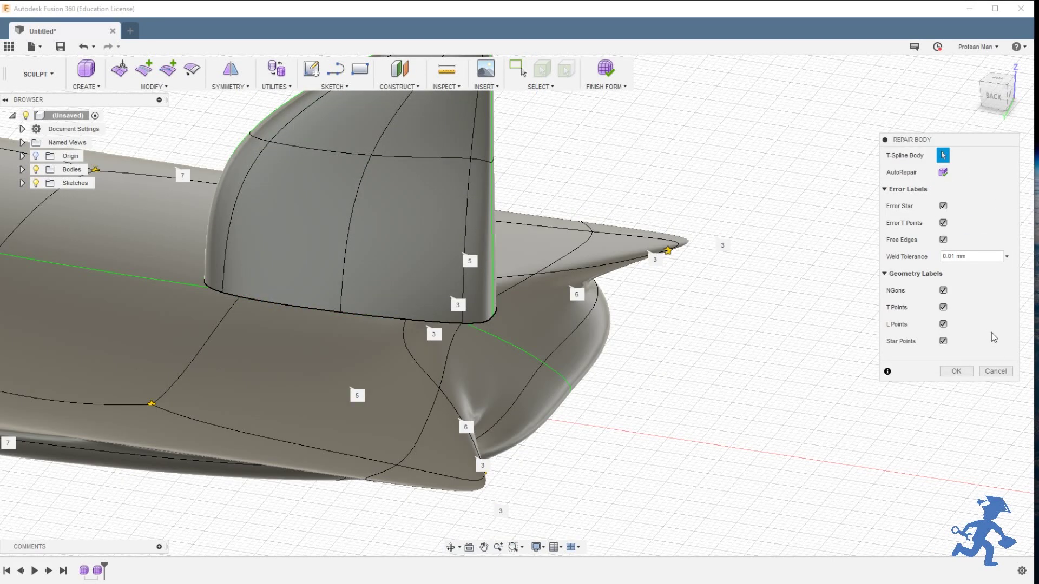
pyautogui.click(999, 371)
# Undo the edges inserted on the board just behind the fin's middle
pyautogui.hotkey('ctrl', 'z')
pyautogui.keyDown('shift'); pyautogui.moveTo(364, 366); pyautogui.dragTo(396, 381, button='middle'); pyautogui.keyUp('shift')
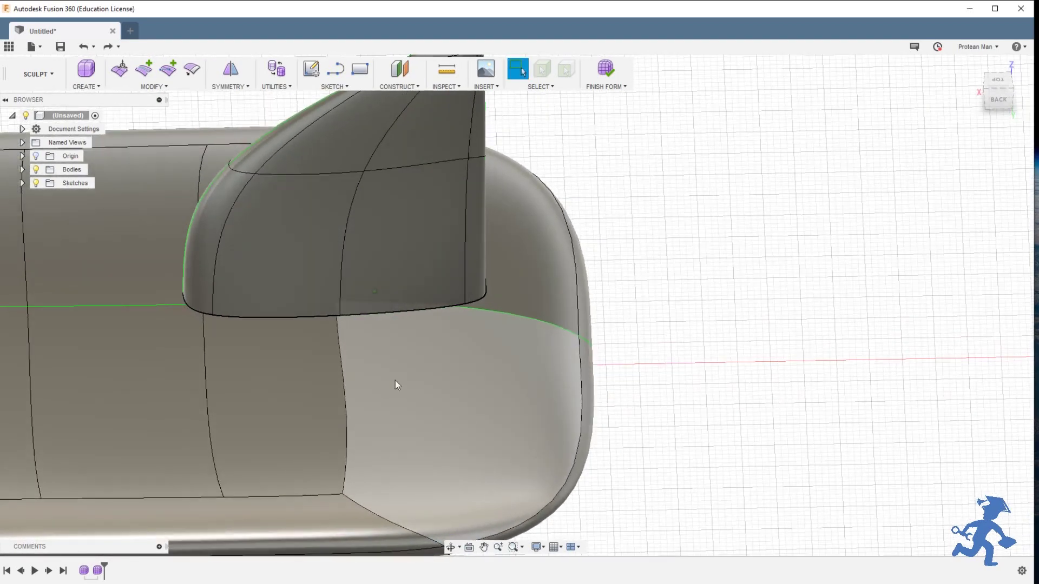
# Try shifting the board's crosswise edge at the fin's middle about 6 mm rearward with Edit Form
pyautogui.click(344, 382)
pyautogui.click(114, 77)
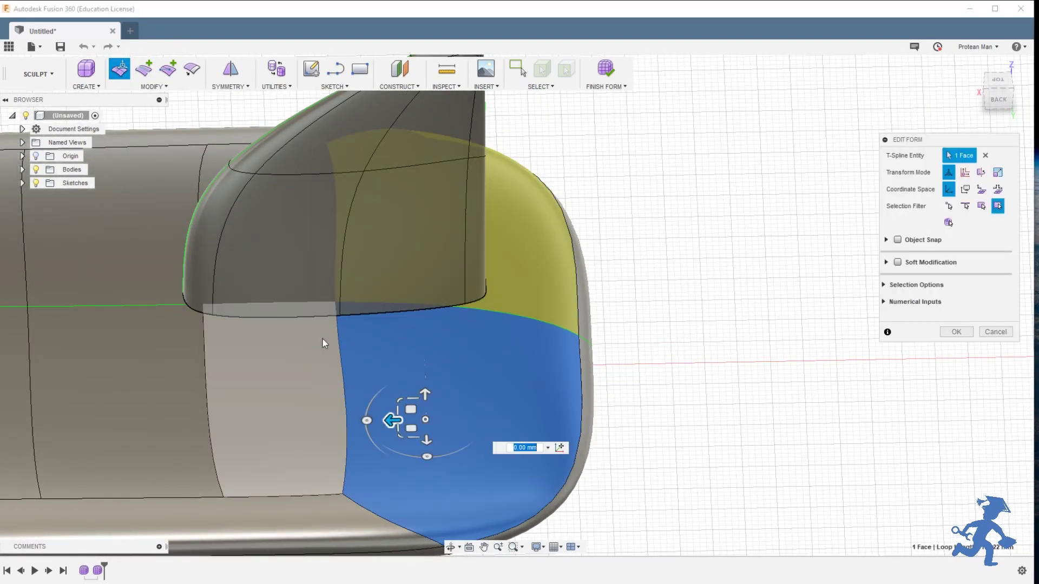
pyautogui.click(339, 345)
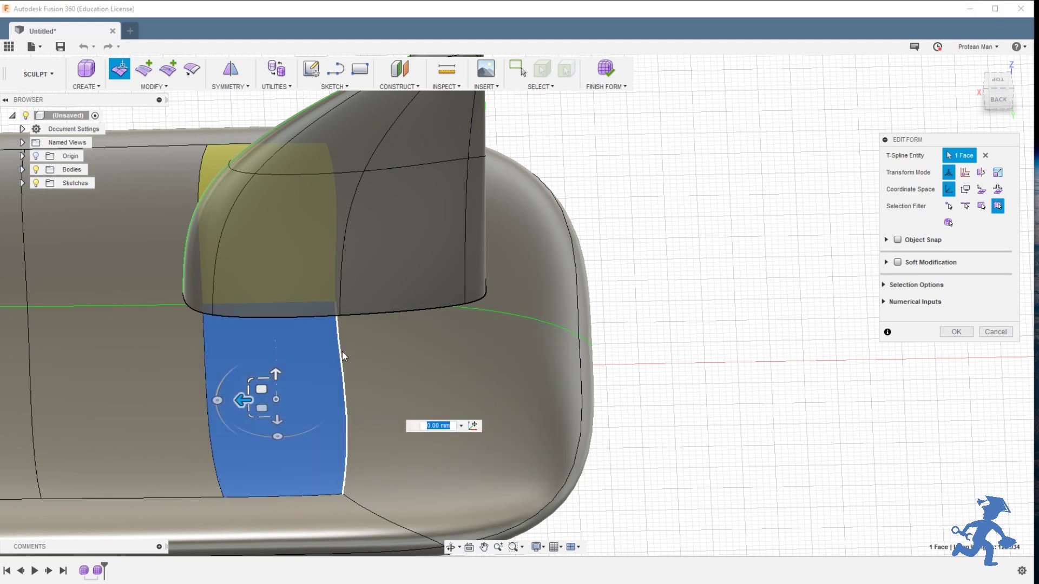
pyautogui.click(342, 352)
pyautogui.moveTo(327, 391); pyautogui.dragTo(364, 382)
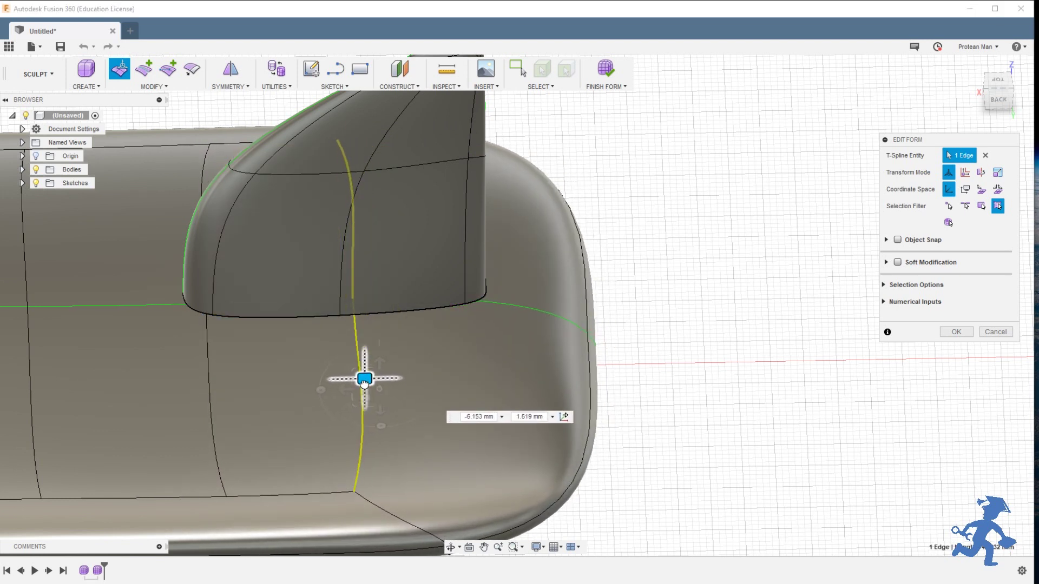
pyautogui.click(992, 330)
# Extend the crosswise edge at the fin's middle down to the board's lower side edge with Insert Point in Simple mode
pyautogui.scroll(3, 529, 395)
pyautogui.scroll(-3, 530, 399)
pyautogui.scroll(-3, 532, 405)
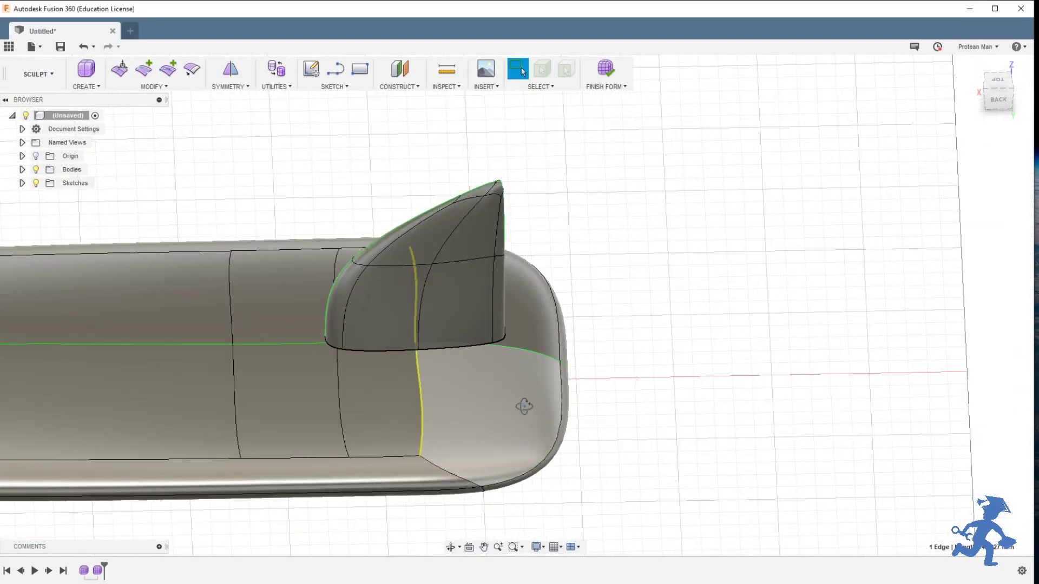
pyautogui.keyDown('shift'); pyautogui.moveTo(524, 406); pyautogui.dragTo(449, 404, button='middle'); pyautogui.keyUp('shift')
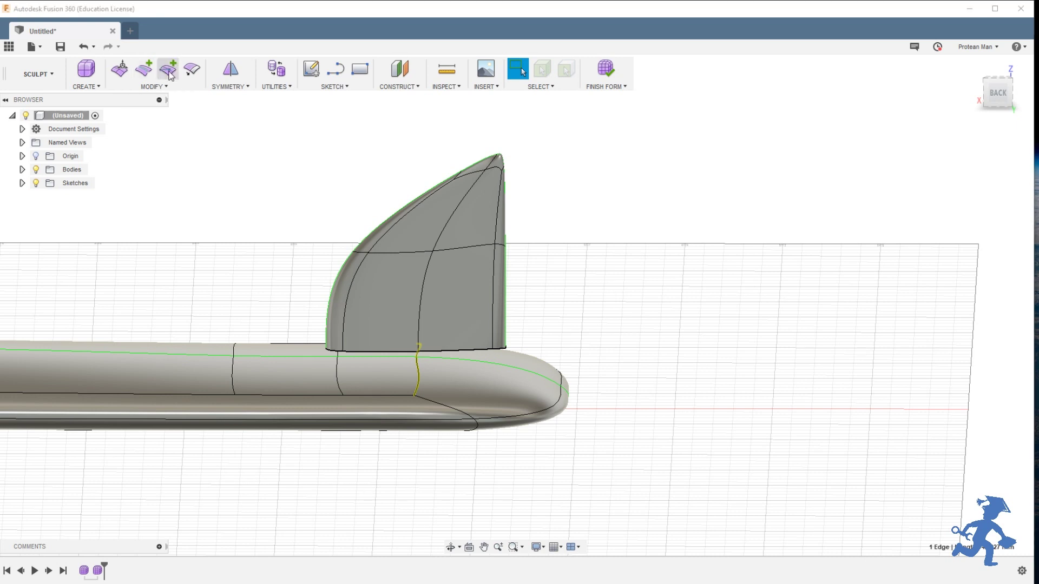
pyautogui.click(168, 68)
pyautogui.click(413, 396)
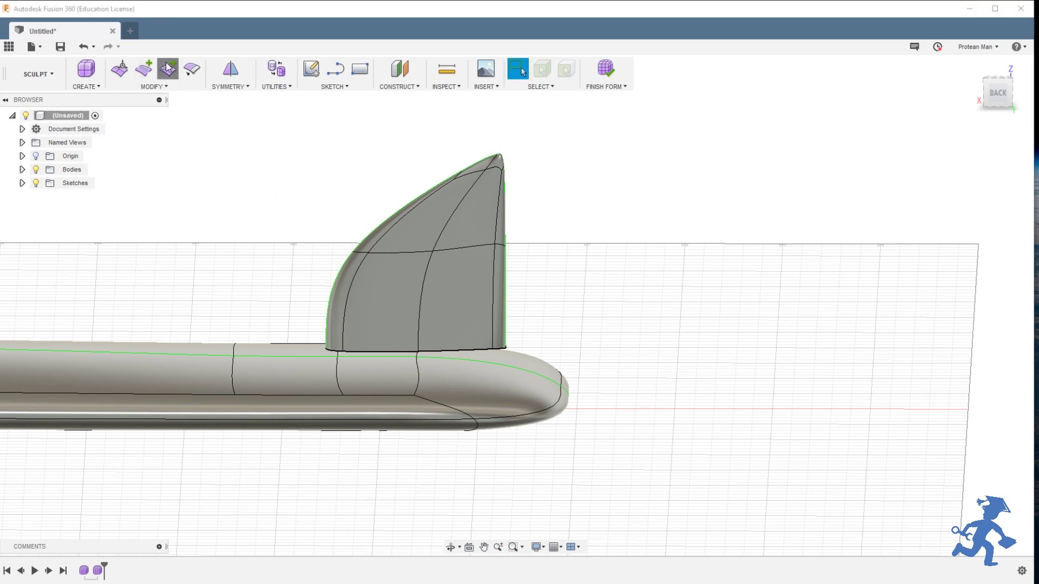
pyautogui.click(414, 396)
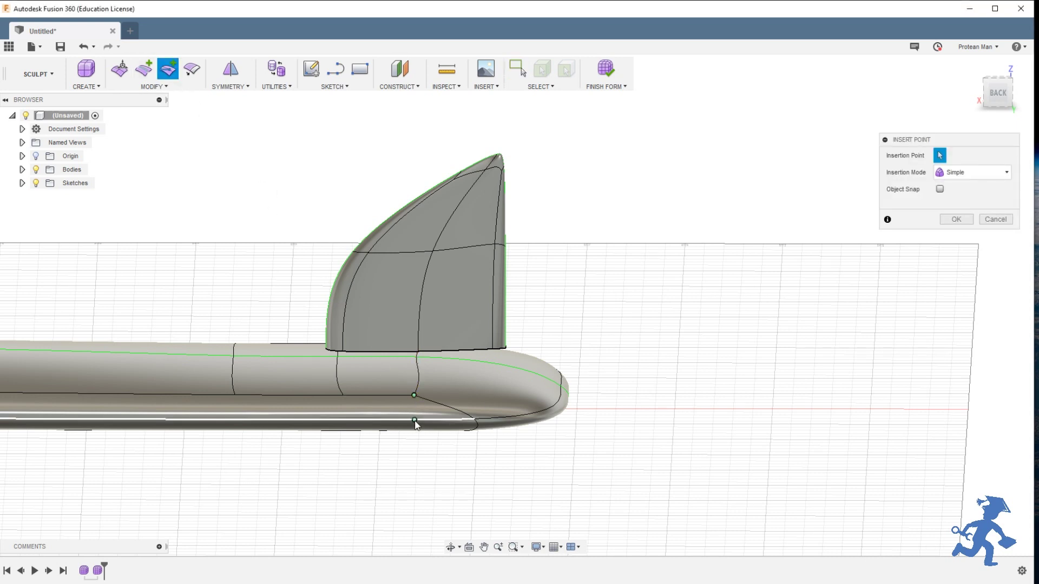
pyautogui.click(415, 421)
pyautogui.click(955, 219)
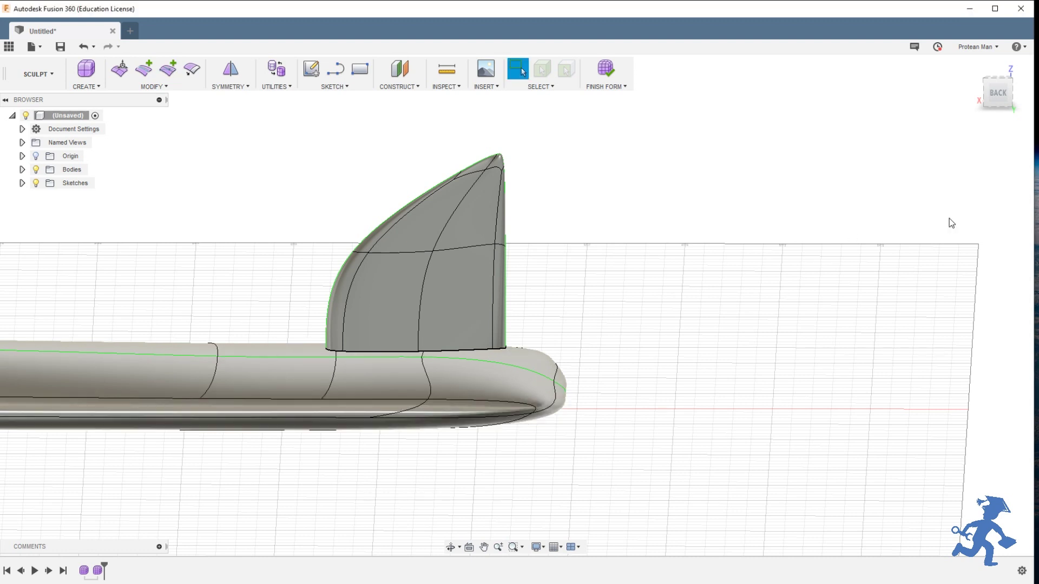
# Extend the crosswise edge at the fin's front down to the board's lower side edge with Insert Point in Simple mode
pyautogui.click(167, 70)
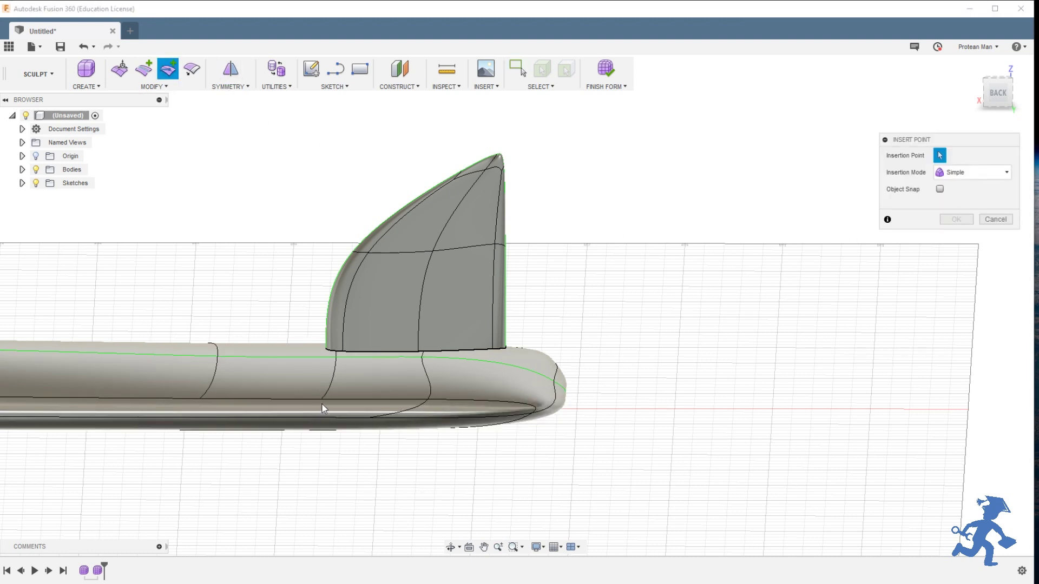
pyautogui.click(318, 418)
pyautogui.click(957, 219)
# Try inserting an edge from the board's lower side edge up to the centre line, just behind the fin-middle crosswise edge
pyautogui.keyDown('shift'); pyautogui.moveTo(544, 390); pyautogui.dragTo(505, 431, button='middle'); pyautogui.keyUp('shift')
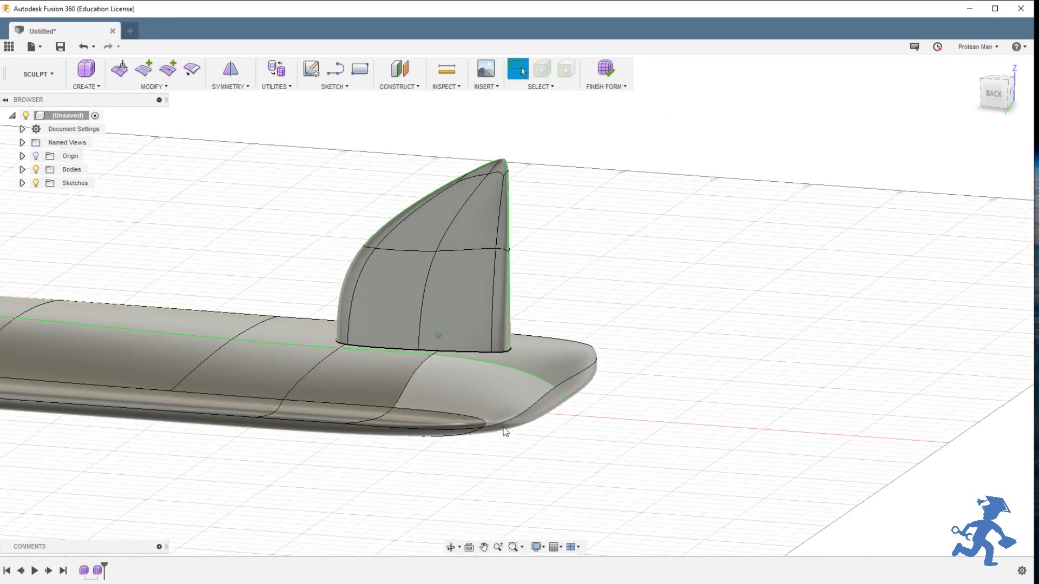
pyautogui.click(168, 70)
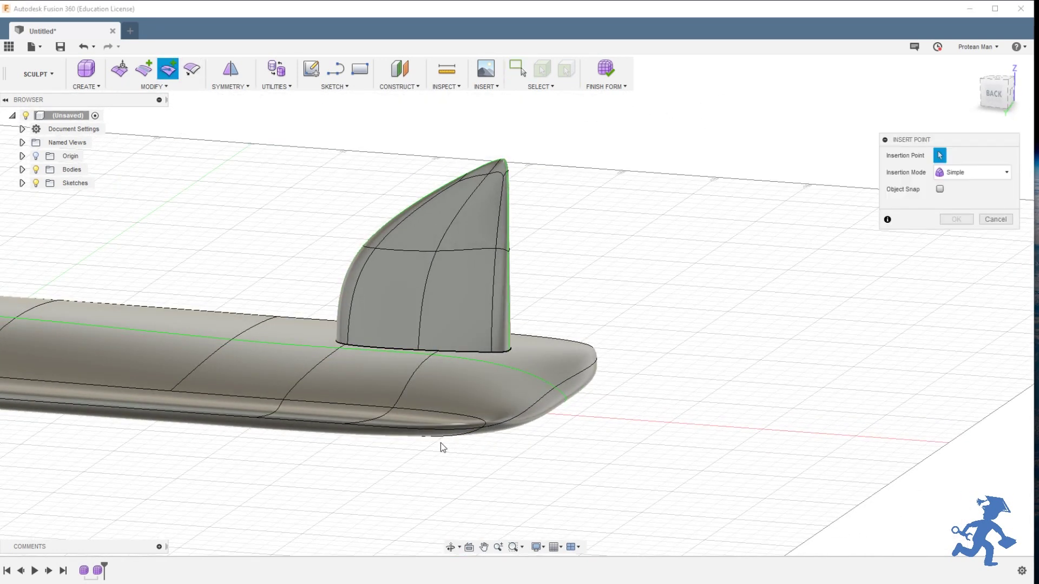
pyautogui.click(393, 428)
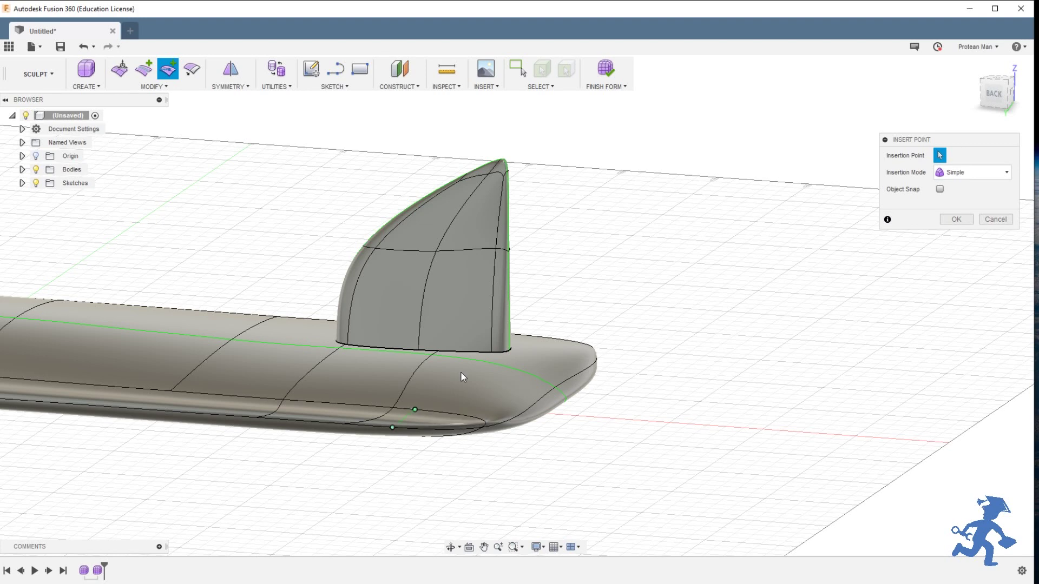
pyautogui.click(455, 357)
pyautogui.click(965, 222)
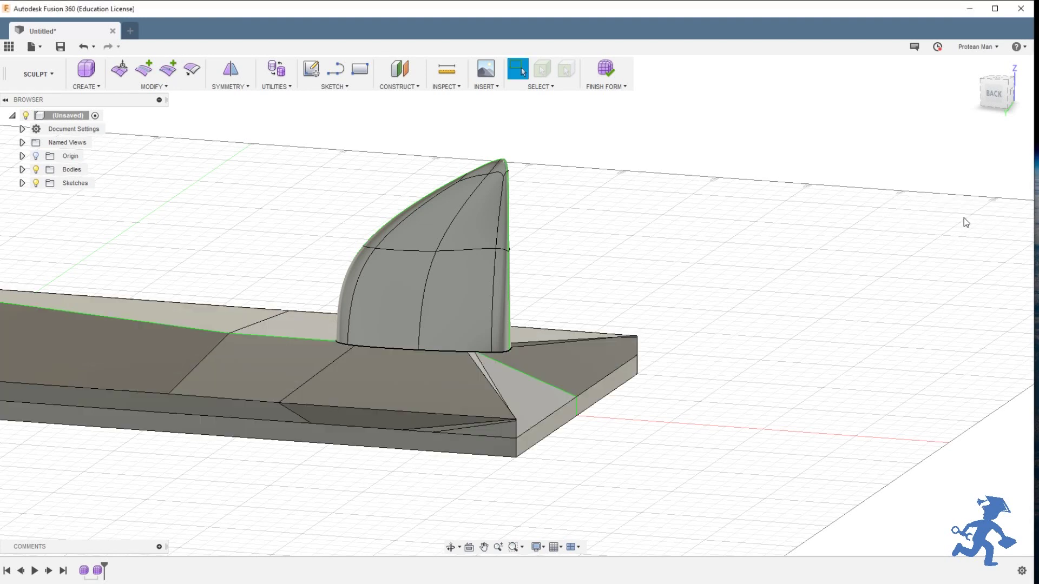
pyautogui.keyDown('shift'); pyautogui.moveTo(560, 379); pyautogui.dragTo(545, 401, button='middle'); pyautogui.keyUp('shift')
pyautogui.hotkey('ctrl', 'z')
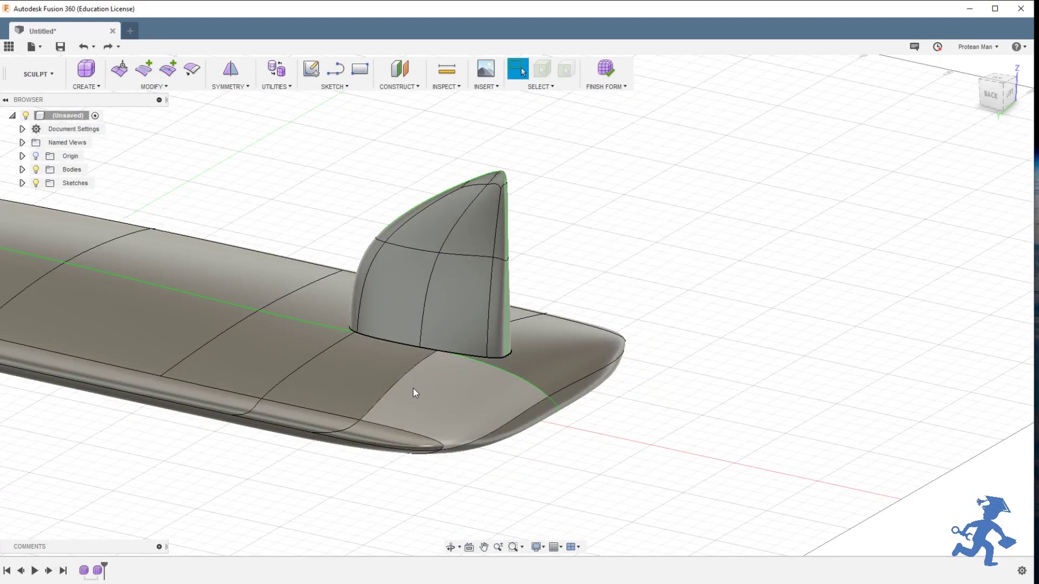
# Continue the fin-front and fin-middle crosswise edges from the lower side edge to the underside edge with Insert Point
pyautogui.keyDown('shift'); pyautogui.moveTo(414, 388); pyautogui.dragTo(337, 272, button='middle'); pyautogui.keyUp('shift')
pyautogui.click(167, 68)
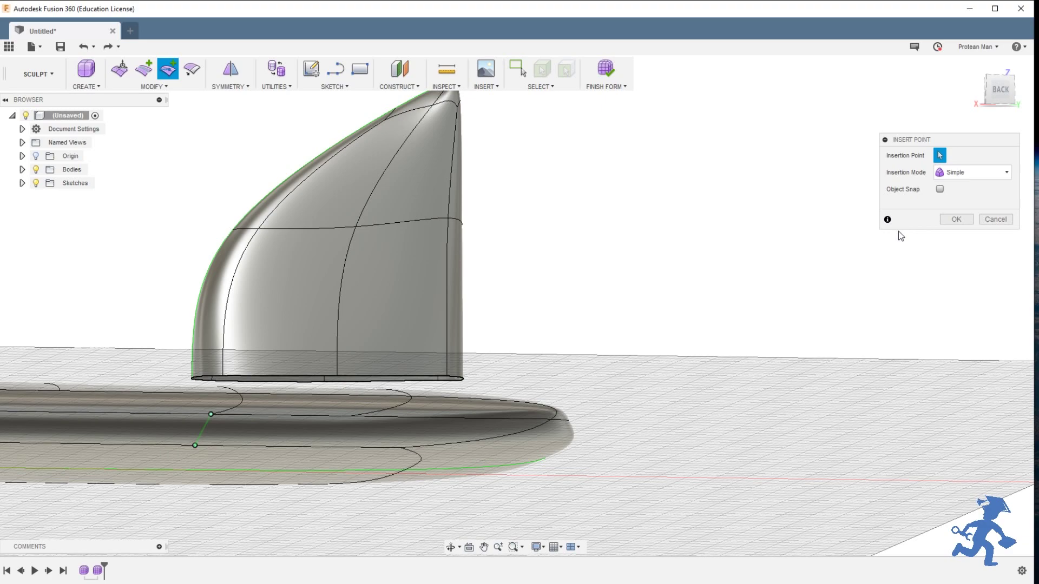
pyautogui.click(957, 219)
pyautogui.click(165, 75)
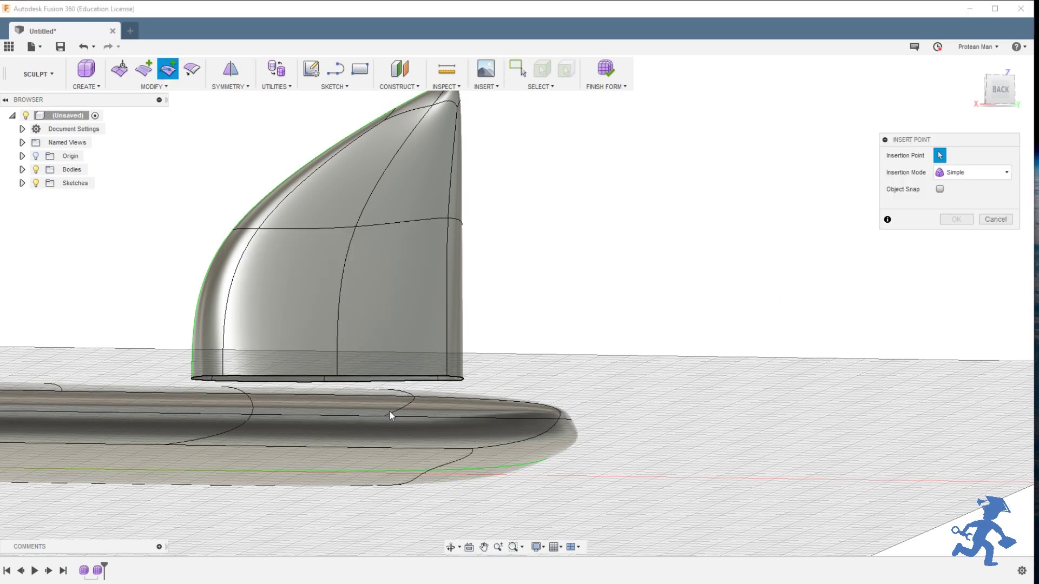
pyautogui.click(383, 418)
pyautogui.click(946, 219)
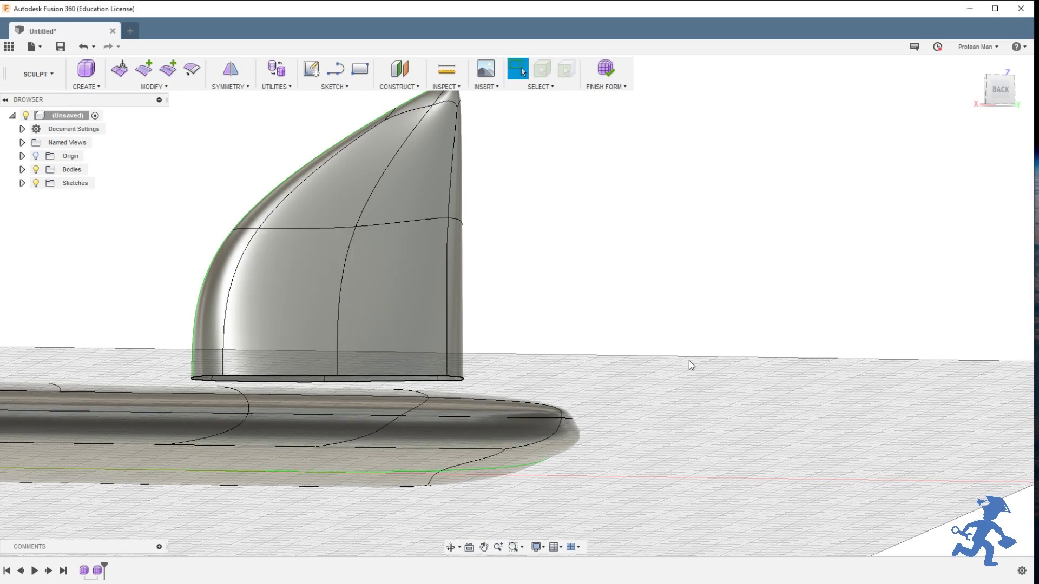
# Try inserting an edge behind the fin-middle crosswise edge, from the centre line down the side to the underside edge
pyautogui.keyDown('shift'); pyautogui.moveTo(533, 427); pyautogui.dragTo(451, 454, button='middle'); pyautogui.keyUp('shift')
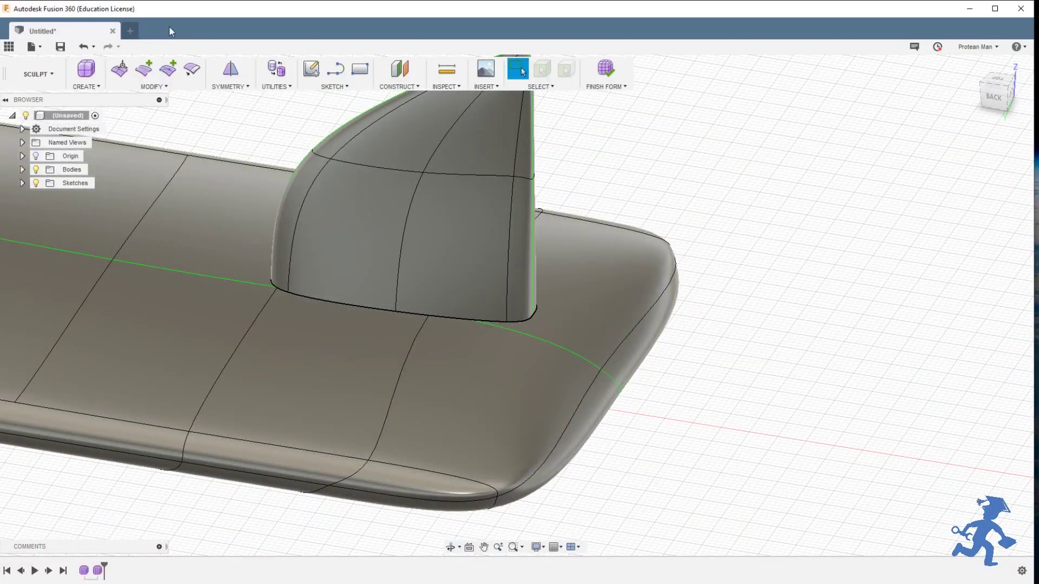
pyautogui.click(168, 69)
pyautogui.click(482, 324)
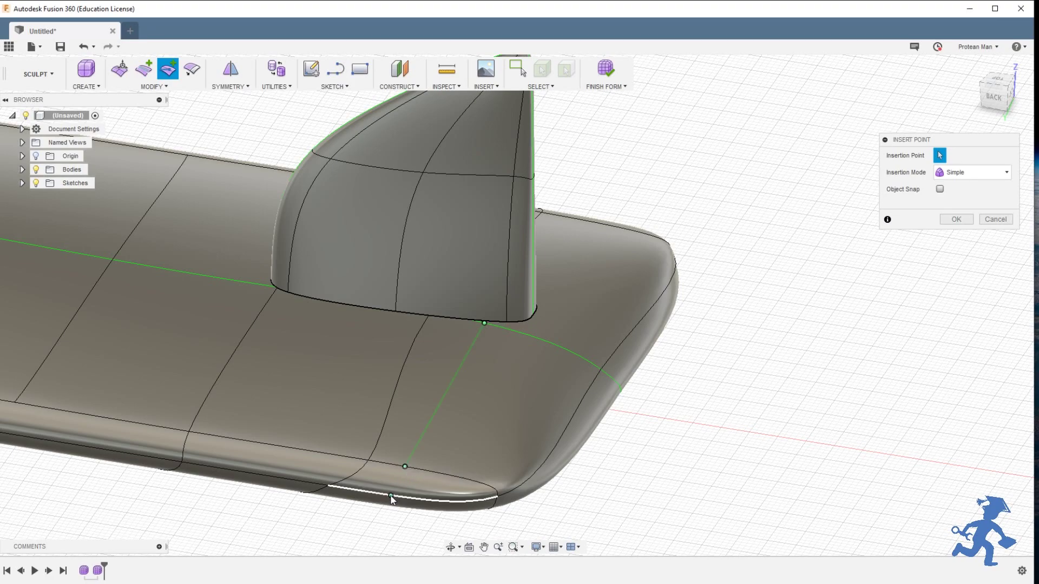
pyautogui.keyDown('shift'); pyautogui.moveTo(392, 490); pyautogui.dragTo(394, 404, button='middle'); pyautogui.keyUp('shift')
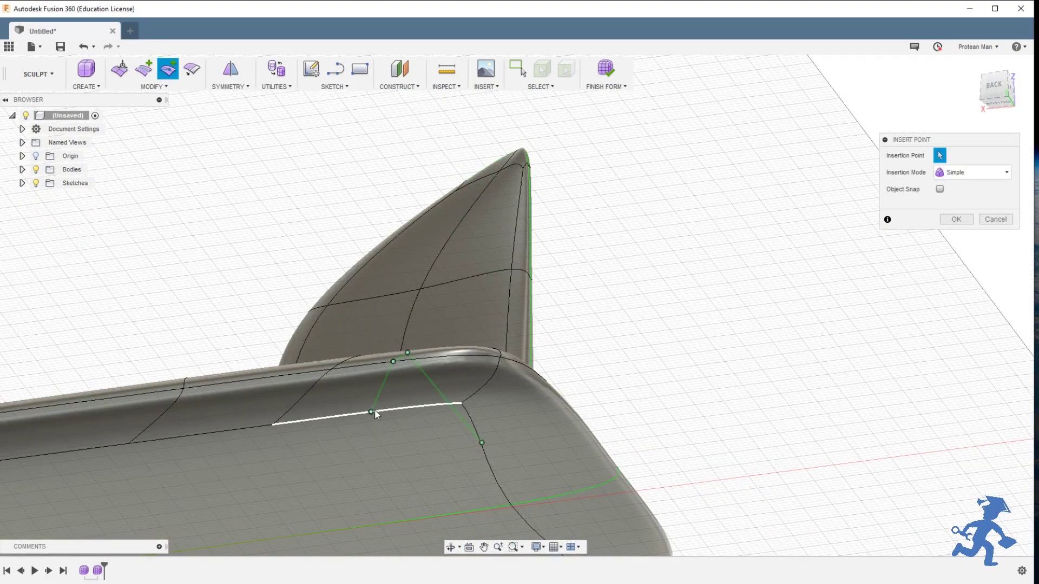
pyautogui.click(374, 409)
pyautogui.click(957, 220)
# Try moving the vertex at the board's rear corner about 9 mm forward with Edit Form
pyautogui.keyDown('shift'); pyautogui.moveTo(966, 216); pyautogui.dragTo(667, 313, button='middle'); pyautogui.keyUp('shift')
pyautogui.click(121, 69)
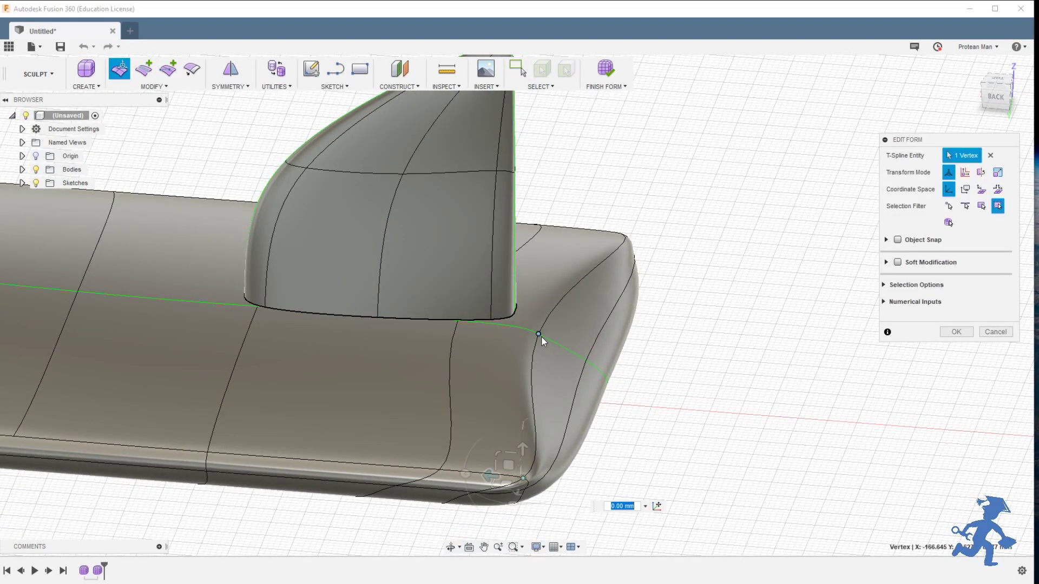
pyautogui.click(508, 466)
pyautogui.moveTo(503, 469); pyautogui.dragTo(449, 460)
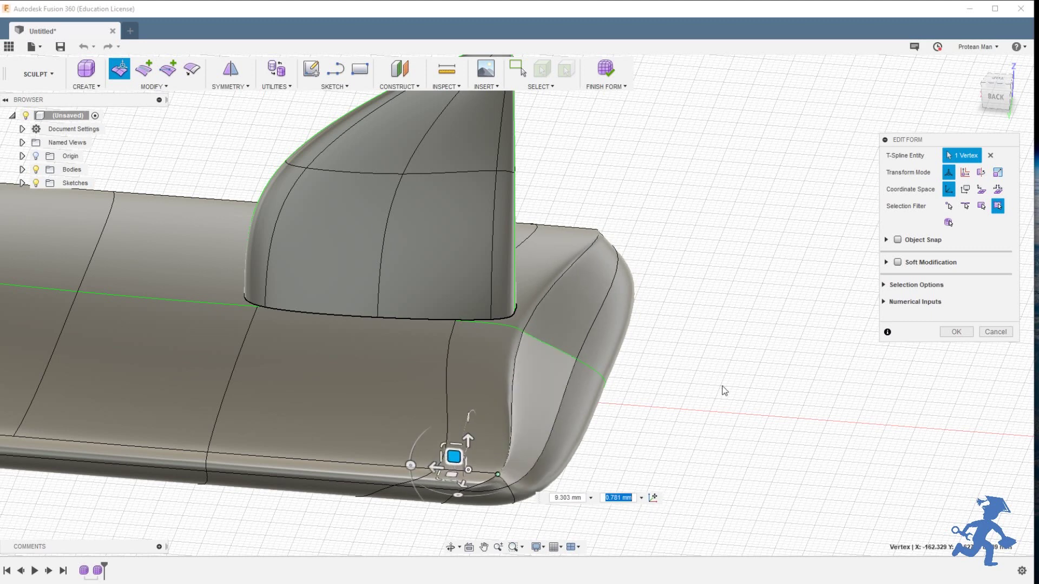
pyautogui.click(1000, 329)
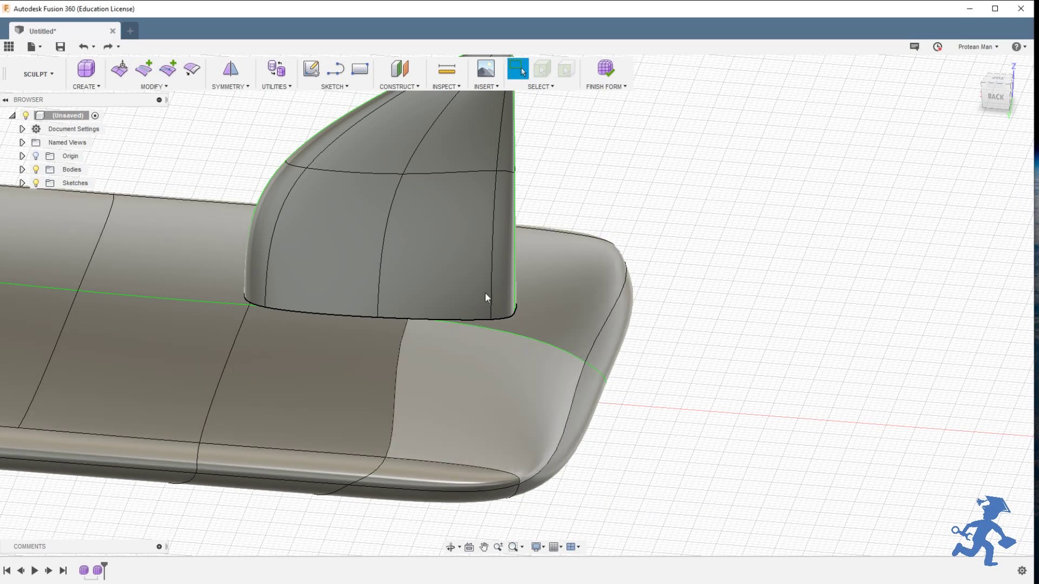
# Subdivide the board's rear top face into 1 length face and 2 width faces in Simple mode
pyautogui.click(160, 86)
pyautogui.click(151, 125)
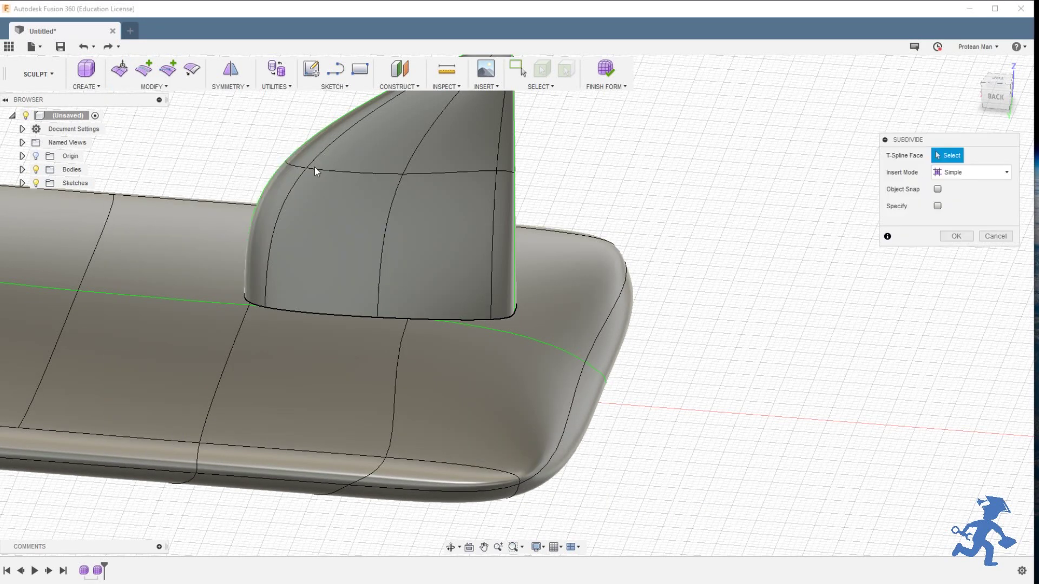
pyautogui.click(467, 405)
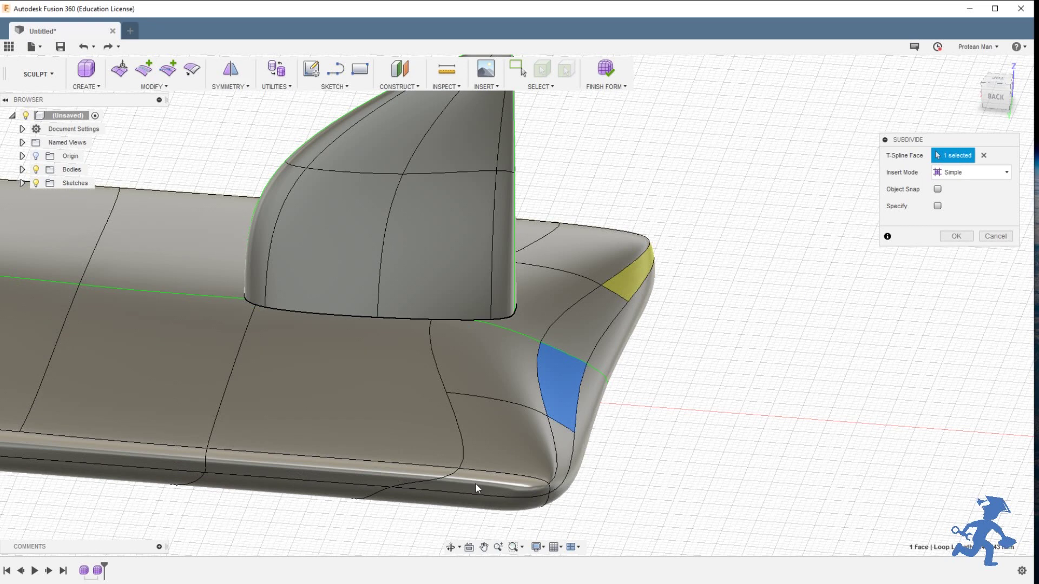
pyautogui.click(937, 206)
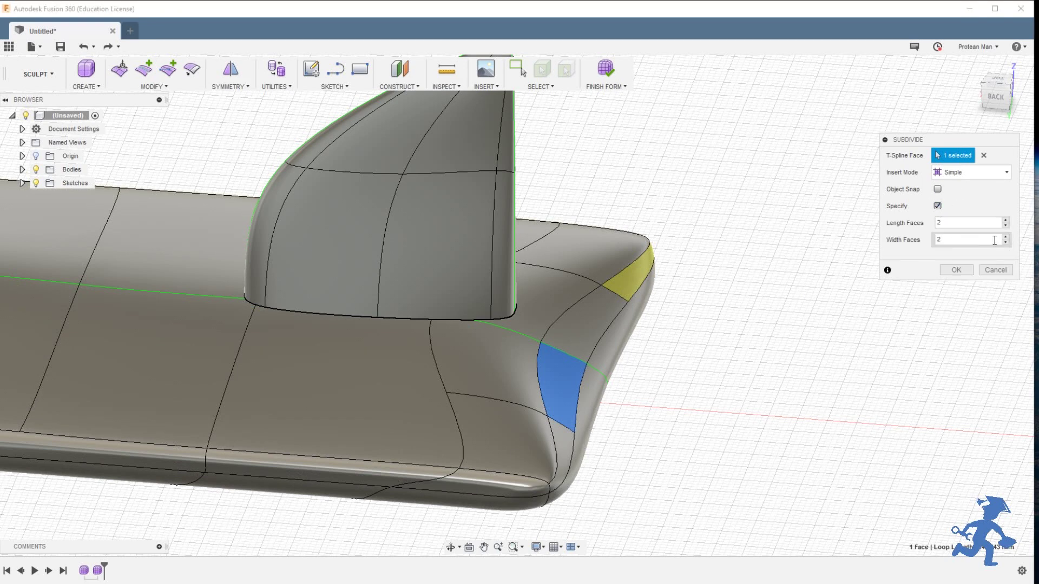
pyautogui.click(1006, 226)
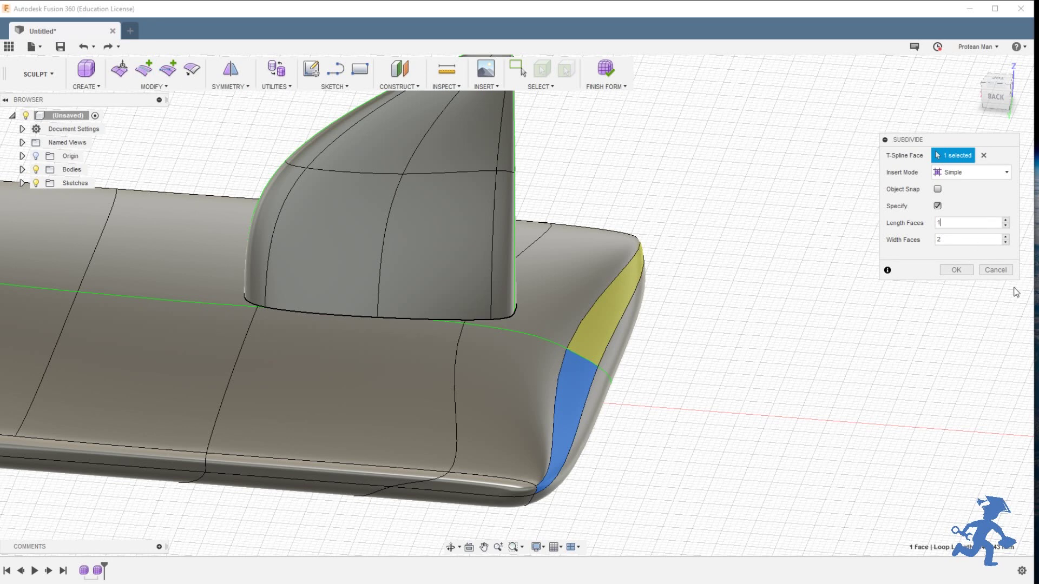
pyautogui.click(957, 270)
# Move the new rear crosswise edge's centre-line vertex about 11.7 mm rearward and 2.9 mm up with Edit Form
pyautogui.press('e')
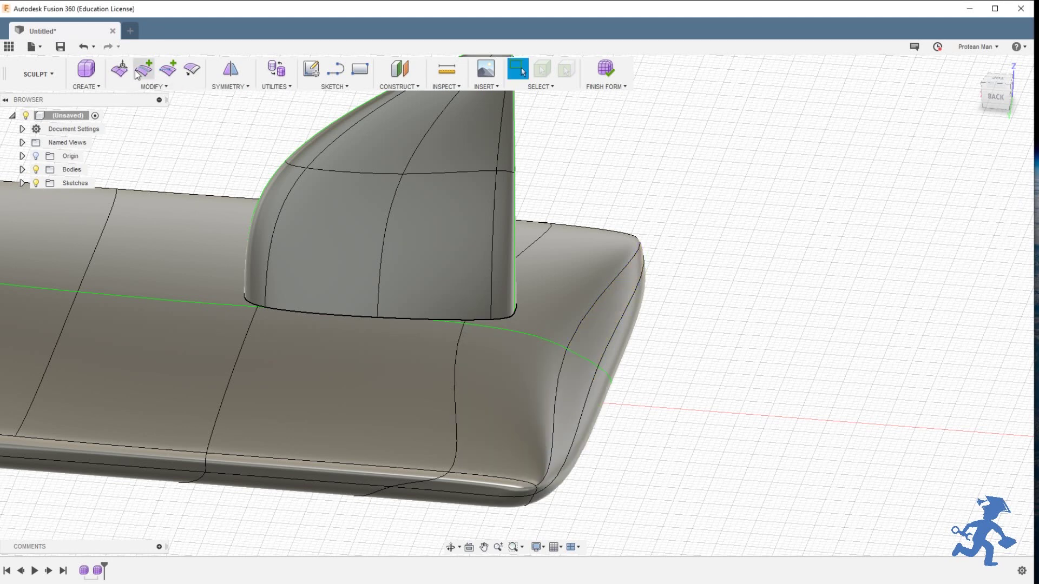
pyautogui.click(556, 411)
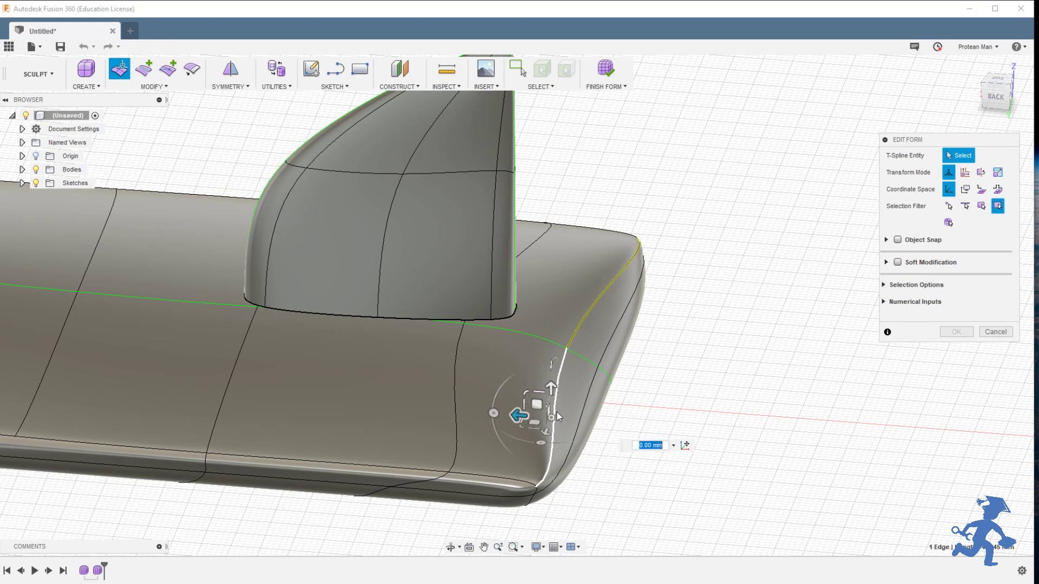
pyautogui.click(567, 350)
pyautogui.moveTo(551, 337); pyautogui.dragTo(620, 325)
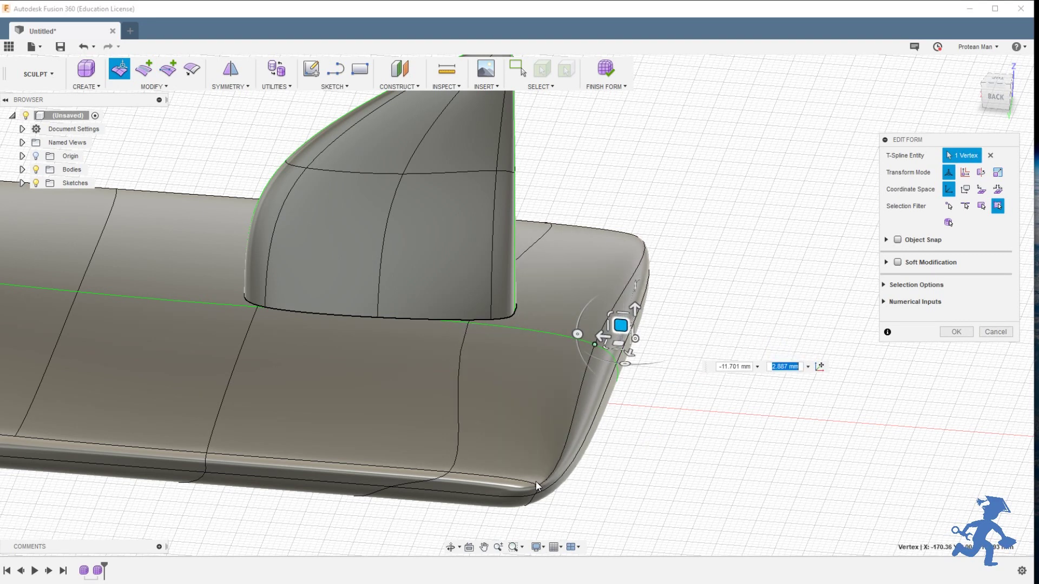
# Move the rear crosswise edge's corner and centre-line vertices together about 2.2 mm rearward and 0.3 mm up with Edit Form
pyautogui.click(538, 488)
pyautogui.keyDown('shift'); pyautogui.click(595, 345); pyautogui.keyUp('shift')
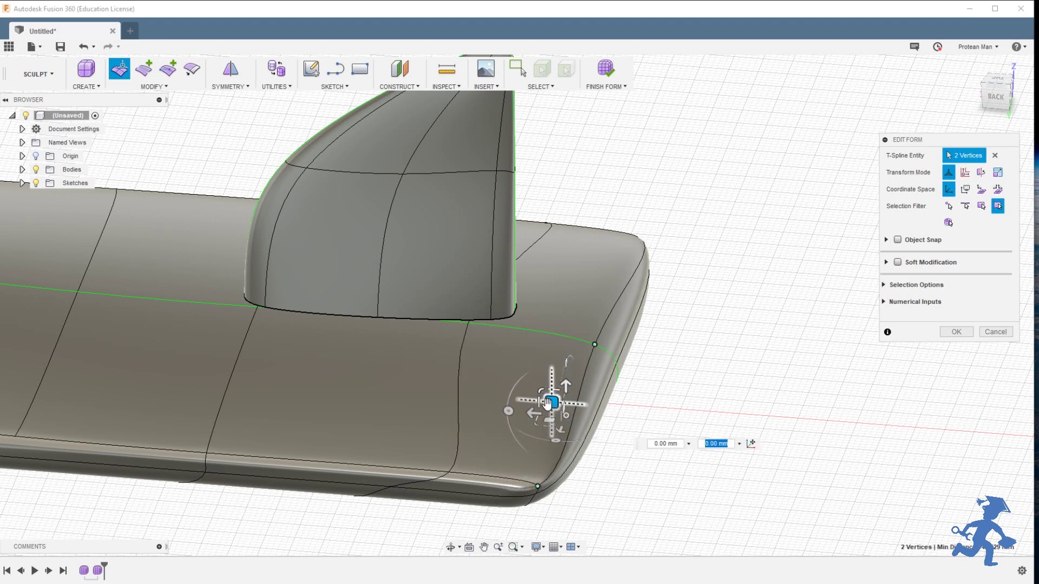
pyautogui.moveTo(557, 401)
pyautogui.mouseDown()
pyautogui.moveTo(417, 385)
pyautogui.moveTo(448, 379)
pyautogui.moveTo(564, 401)
pyautogui.mouseUp()
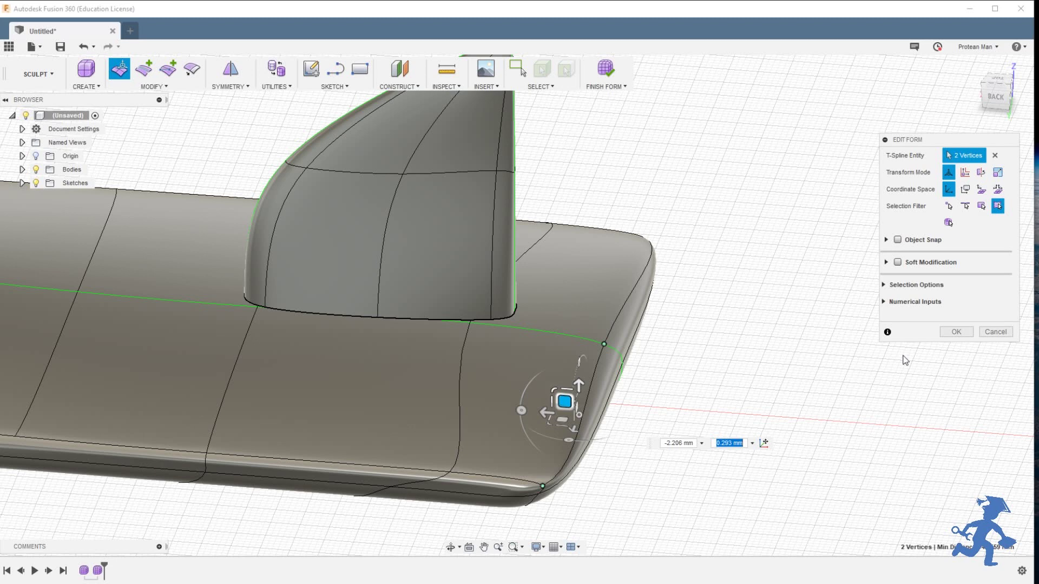
pyautogui.click(957, 332)
# Insert a crosswise edge in Simple mode below the fin's middle, from the centre line down the side to the underside edge
pyautogui.click(168, 68)
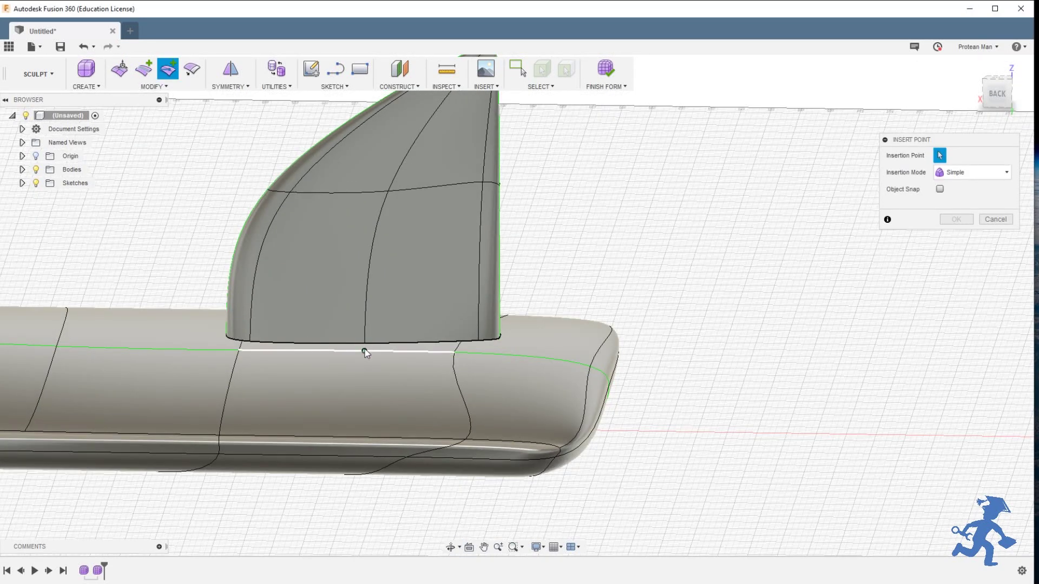
pyautogui.click(365, 349)
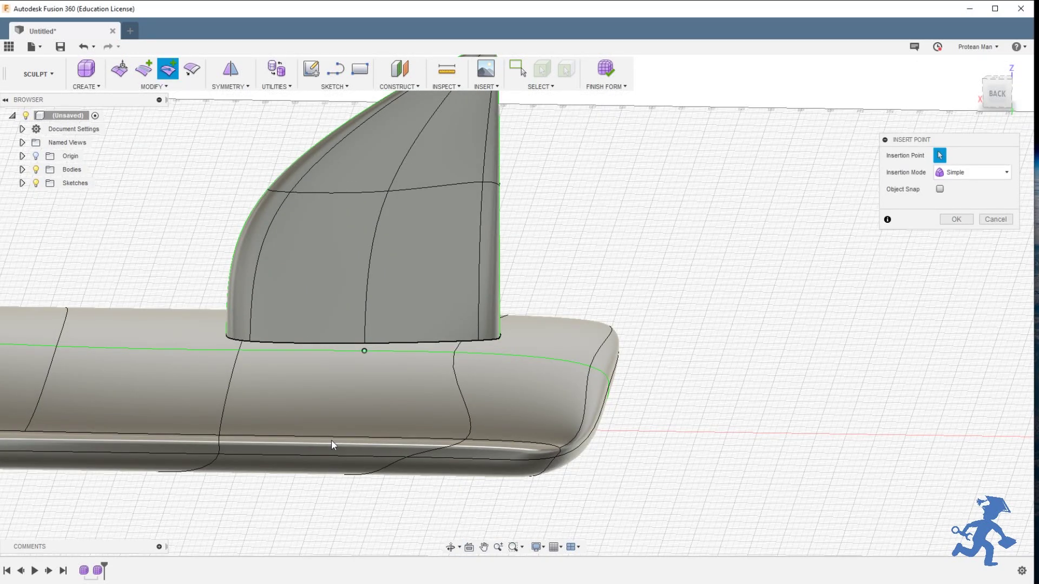
pyautogui.click(332, 437)
pyautogui.click(319, 456)
pyautogui.keyDown('shift'); pyautogui.moveTo(318, 465); pyautogui.dragTo(315, 431, button='middle'); pyautogui.keyUp('shift')
pyautogui.click(945, 222)
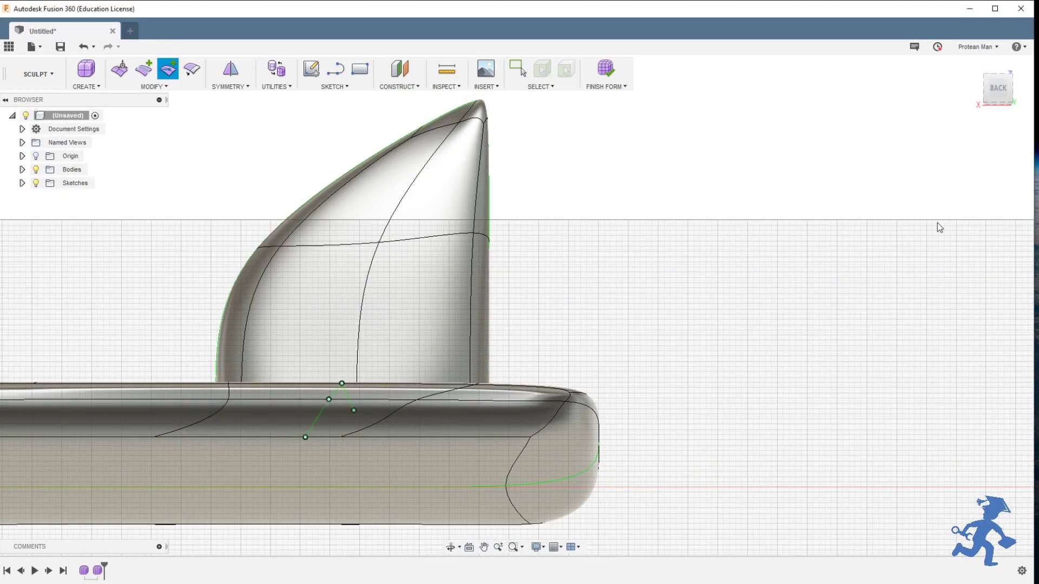
pyautogui.keyDown('shift'); pyautogui.moveTo(545, 304); pyautogui.dragTo(524, 341, button='middle'); pyautogui.keyUp('shift')
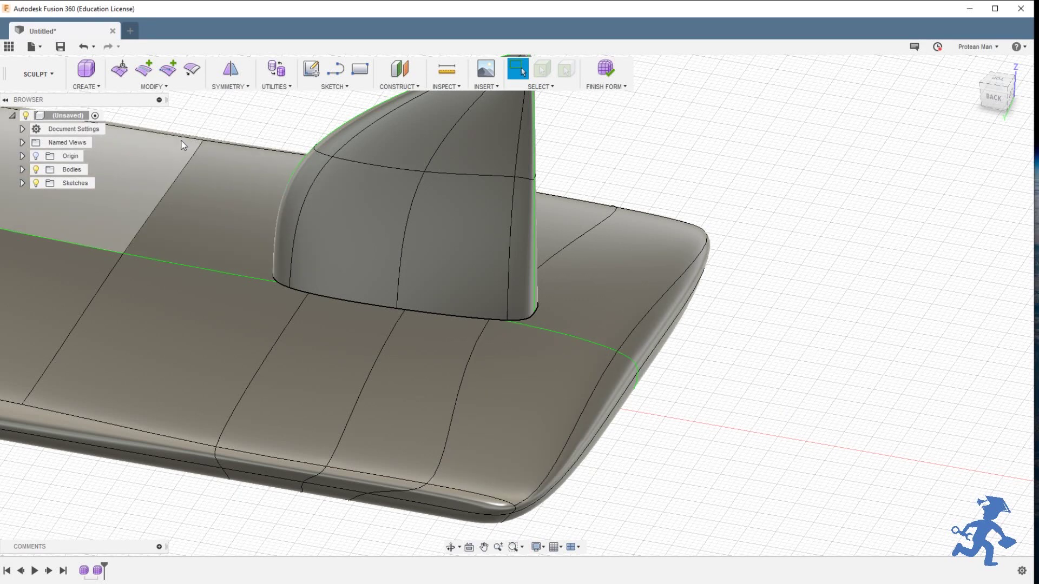
# Move the lower side face at the board's rear corner forward with Edit Form
pyautogui.click(119, 68)
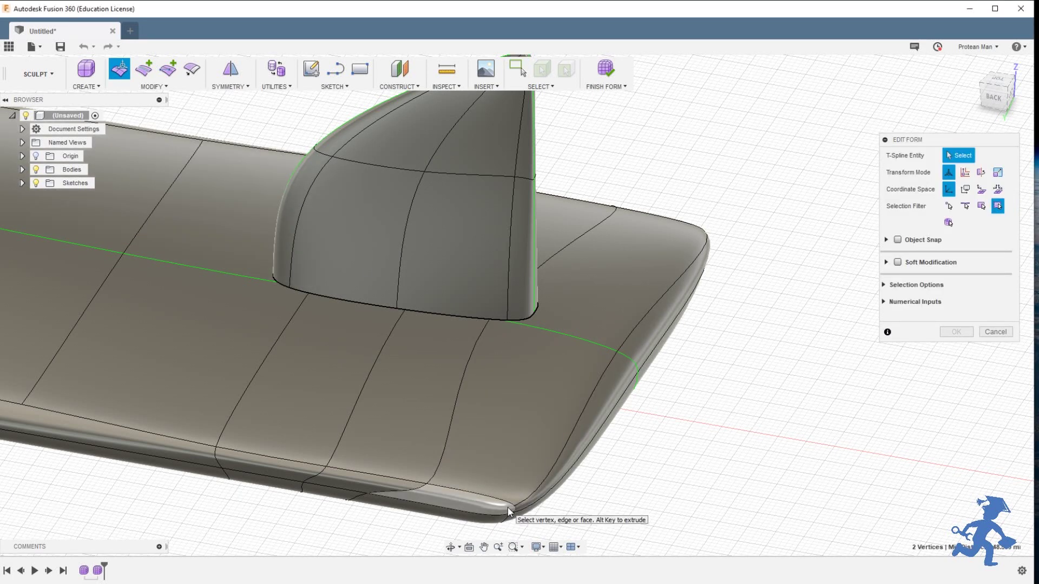
pyautogui.click(429, 491)
pyautogui.moveTo(440, 486); pyautogui.dragTo(389, 475)
pyautogui.hotkey('ctrl', 'z')
pyautogui.keyDown('ctrl'); pyautogui.click(480, 518); pyautogui.keyUp('ctrl')
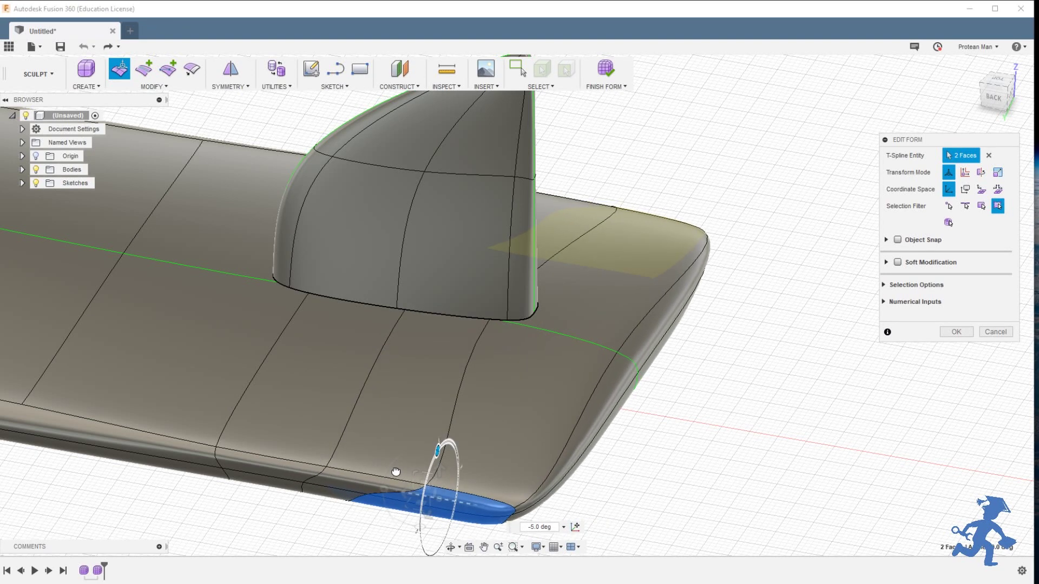
pyautogui.keyDown('shift'); pyautogui.moveTo(406, 441); pyautogui.dragTo(460, 441, button='middle'); pyautogui.keyUp('shift')
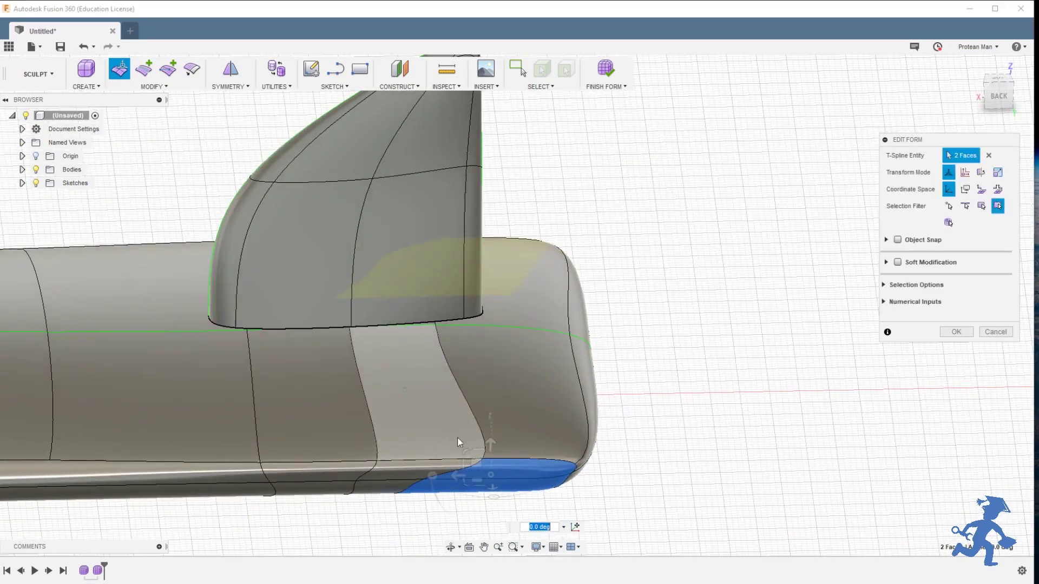
pyautogui.moveTo(475, 463); pyautogui.dragTo(400, 461)
# Move the lower side segment of the fin-middle crosswise edge about 7 mm forward and 0.4 mm up
pyautogui.keyDown('shift'); pyautogui.moveTo(401, 461); pyautogui.dragTo(352, 439, button='middle'); pyautogui.keyUp('shift')
pyautogui.click(352, 449)
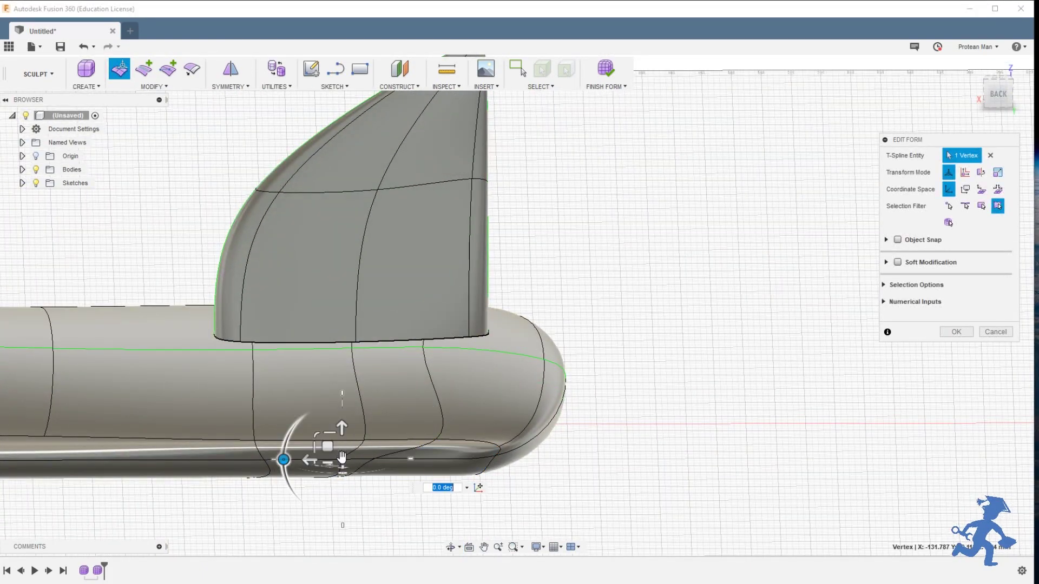
pyautogui.keyDown('shift'); pyautogui.click(338, 455); pyautogui.keyUp('shift')
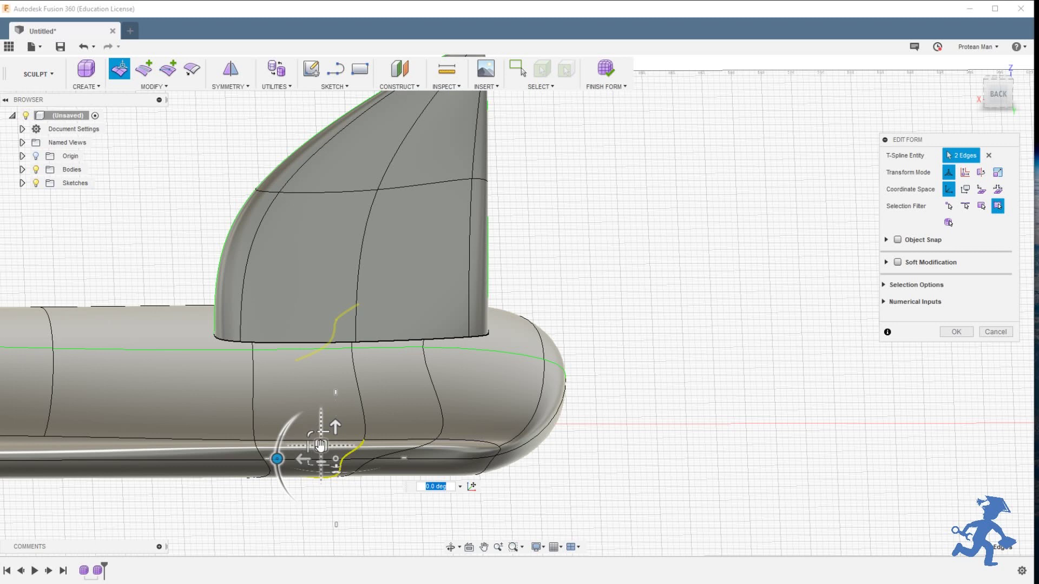
pyautogui.moveTo(321, 445); pyautogui.dragTo(278, 445)
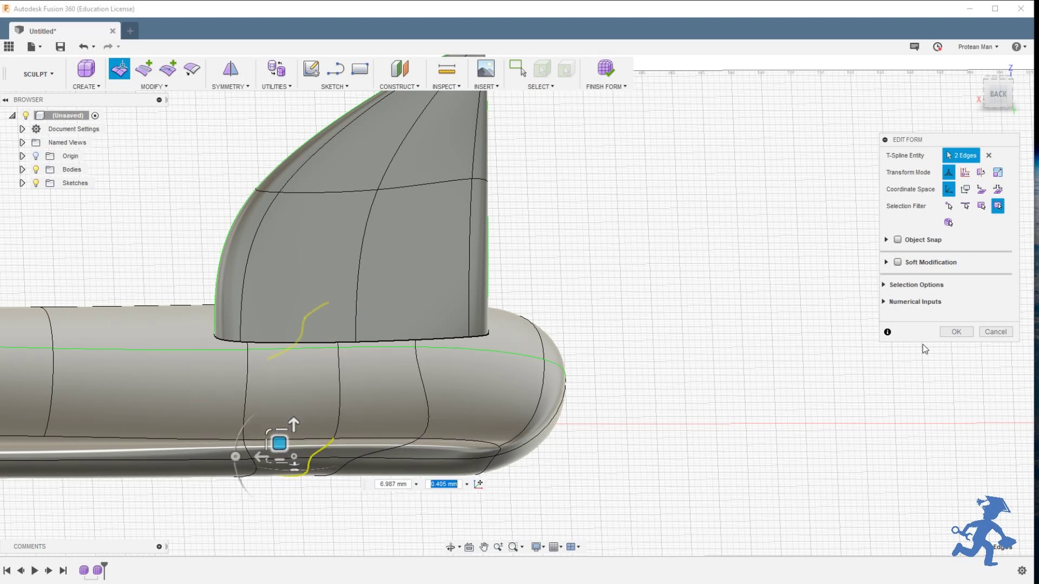
pyautogui.click(955, 334)
pyautogui.keyDown('shift'); pyautogui.moveTo(407, 349); pyautogui.dragTo(405, 390, button='middle'); pyautogui.keyUp('shift')
pyautogui.keyDown('shift'); pyautogui.moveTo(329, 321); pyautogui.dragTo(186, 242, button='middle'); pyautogui.keyUp('shift')
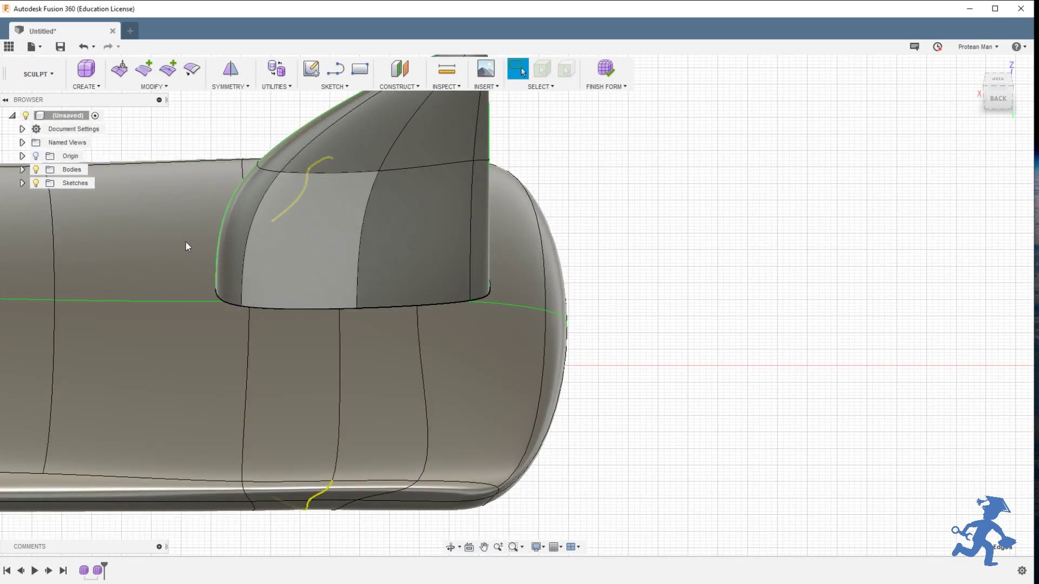
pyautogui.click(168, 69)
pyautogui.keyDown('shift'); pyautogui.moveTo(228, 303); pyautogui.dragTo(196, 327, button='middle'); pyautogui.keyUp('shift')
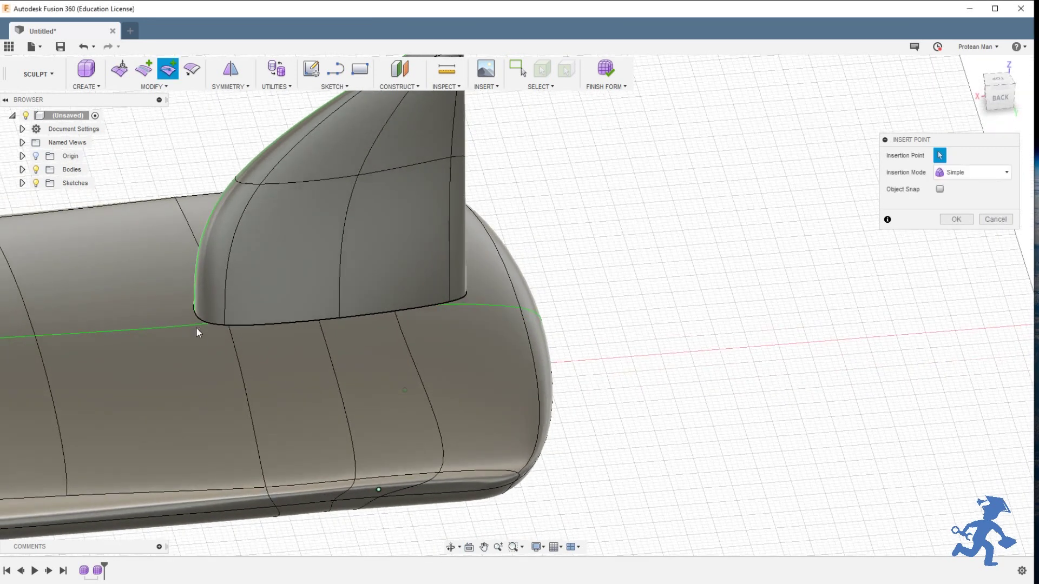
pyautogui.click(202, 326)
pyautogui.press('Escape')
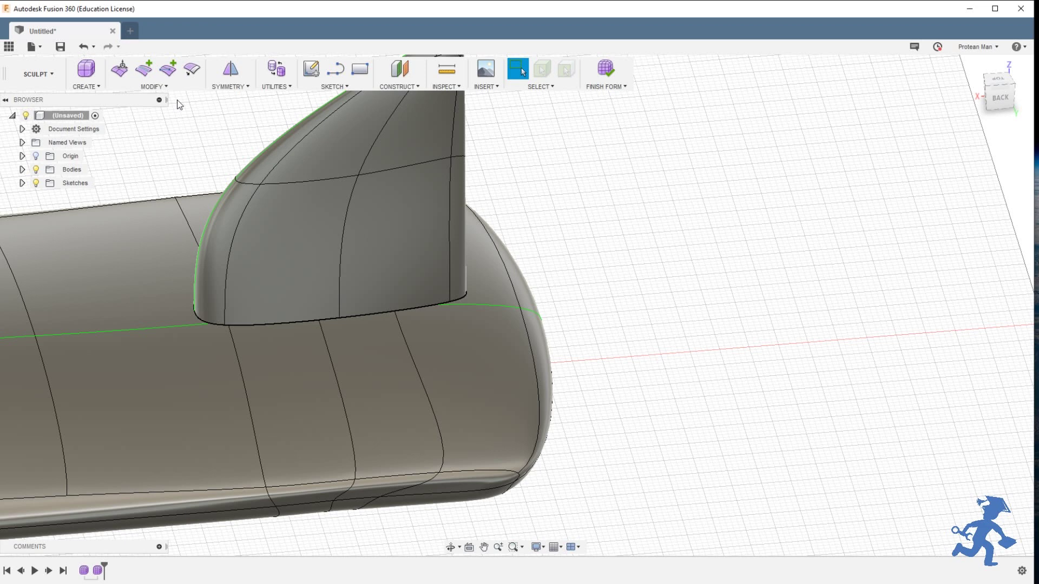
# Insert an edge around the fin base from the centre line ahead of it, across the three crosswise edges, to the centre line near its rear
pyautogui.click(168, 69)
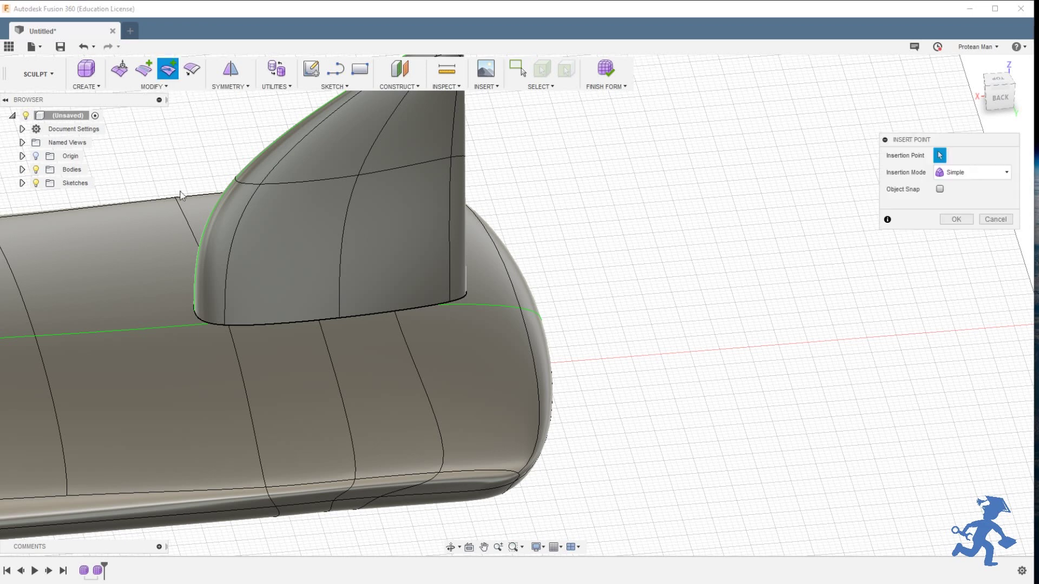
pyautogui.click(195, 325)
pyautogui.click(233, 339)
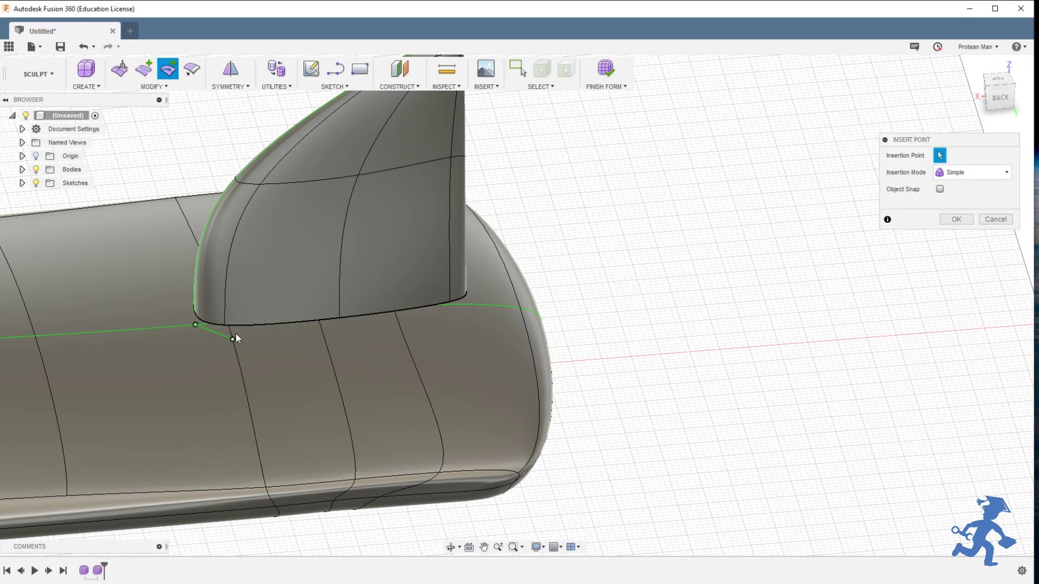
pyautogui.click(321, 329)
pyautogui.keyDown('shift'); pyautogui.moveTo(427, 334); pyautogui.dragTo(420, 327, button='middle'); pyautogui.keyUp('shift')
pyautogui.click(444, 331)
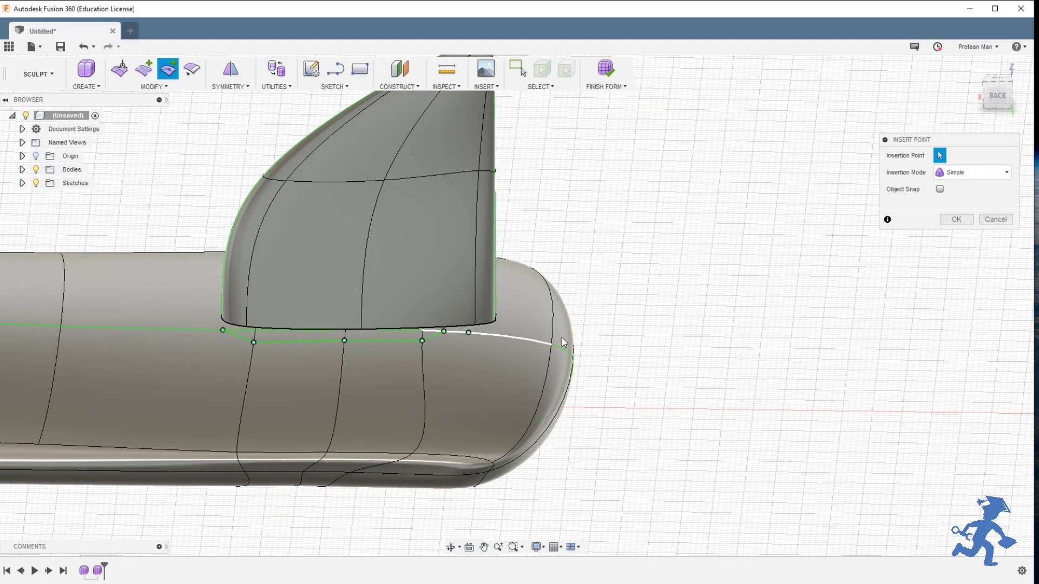
pyautogui.click(957, 220)
# Examine the four board faces enclosed by the new edge around the fin base, selecting them to check their extent
pyautogui.scroll(5, 295, 326)
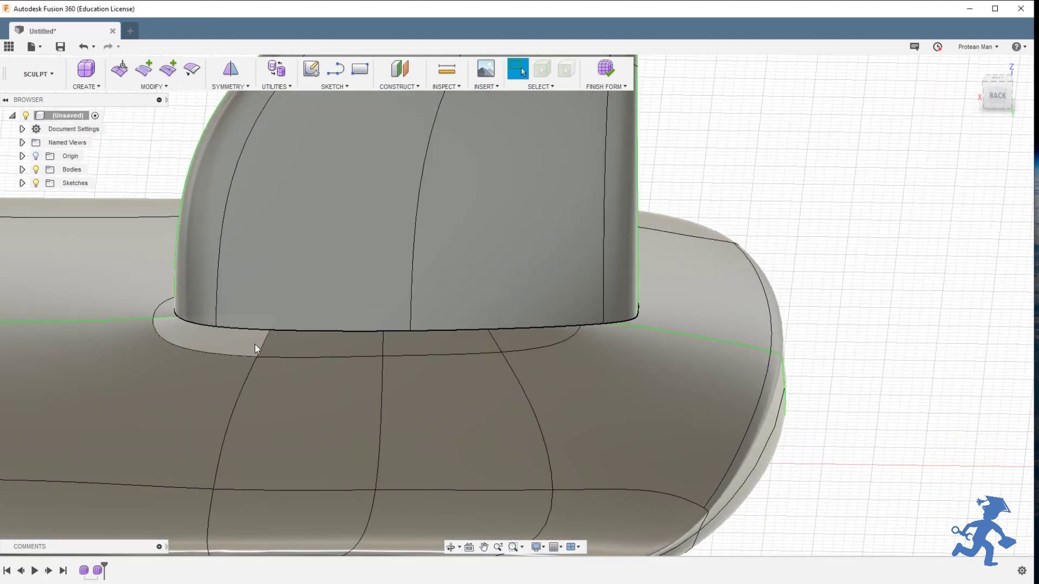
pyautogui.keyDown('shift'); pyautogui.moveTo(255, 345); pyautogui.dragTo(295, 353, button='middle'); pyautogui.keyUp('shift')
pyautogui.moveTo(189, 395); pyautogui.dragTo(460, 296, button='middle')
pyautogui.click(388, 328)
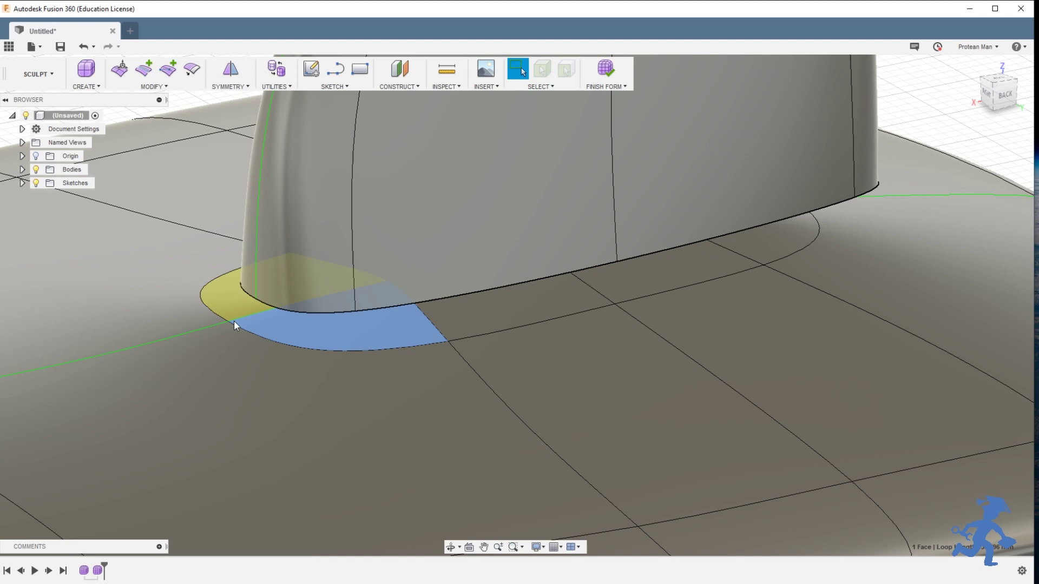
pyautogui.click(788, 237)
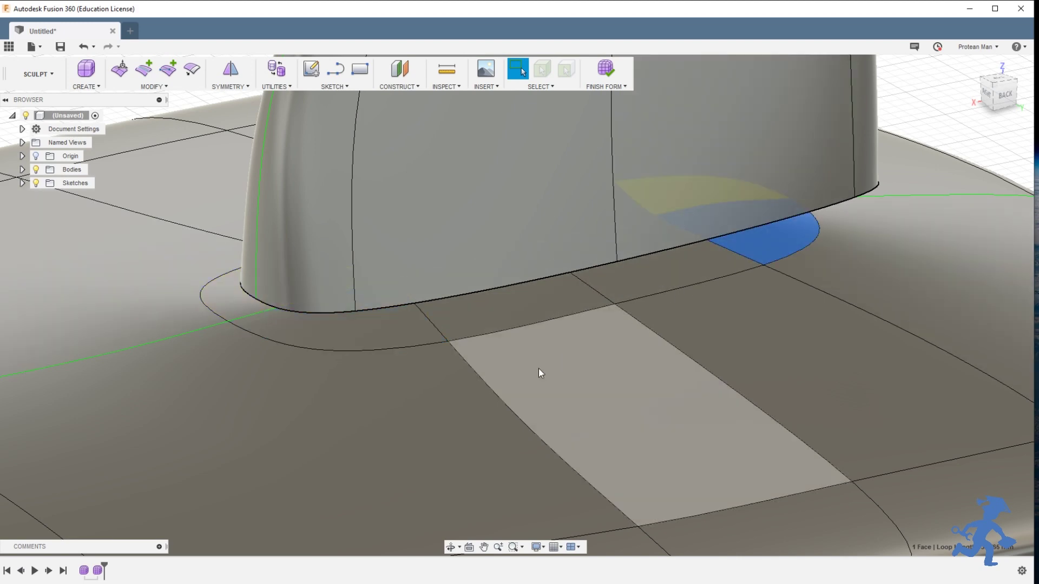
pyautogui.scroll(2, 498, 378)
pyautogui.scroll(-5, 499, 378)
pyautogui.moveTo(565, 325); pyautogui.dragTo(496, 387, button='middle')
pyautogui.keyDown('shift'); pyautogui.click(506, 315); pyautogui.keyUp('shift')
pyautogui.keyDown('shift'); pyautogui.click(429, 328); pyautogui.keyUp('shift')
pyautogui.keyDown('shift'); pyautogui.click(368, 329); pyautogui.keyUp('shift')
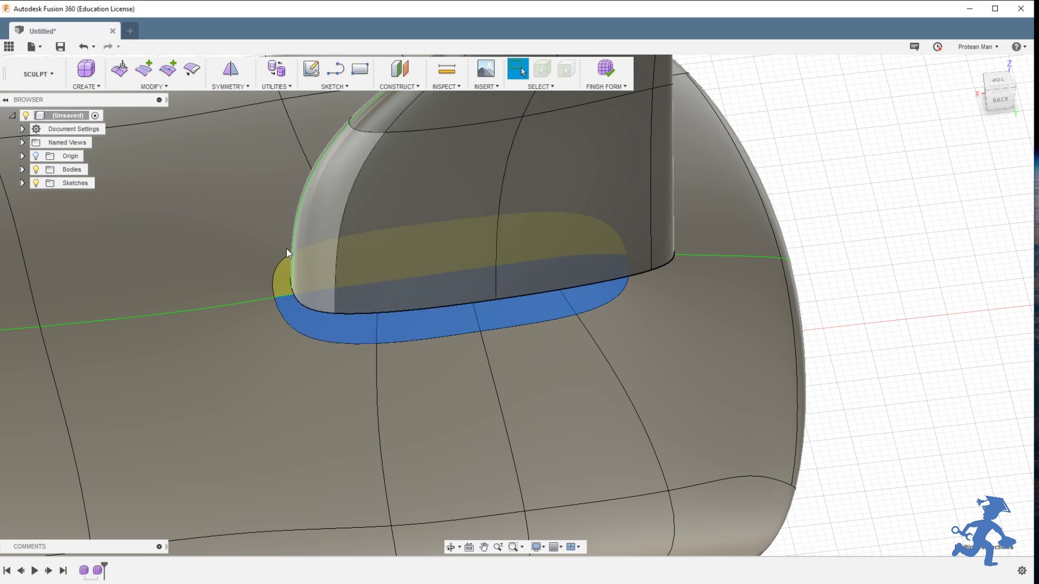
pyautogui.click(860, 277)
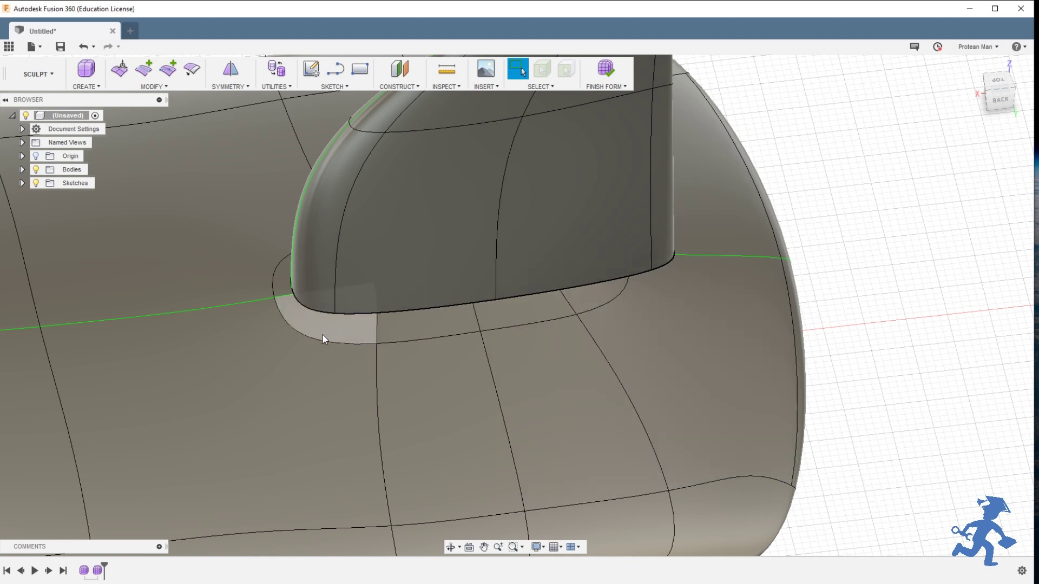
# Try deleting the four board faces enclosed by the edge around the fin base
pyautogui.click(323, 334)
pyautogui.keyDown('ctrl'); pyautogui.click(440, 333); pyautogui.keyUp('ctrl')
pyautogui.keyDown('ctrl'); pyautogui.click(540, 303); pyautogui.keyUp('ctrl')
pyautogui.keyDown('ctrl'); pyautogui.click(584, 293); pyautogui.keyUp('ctrl')
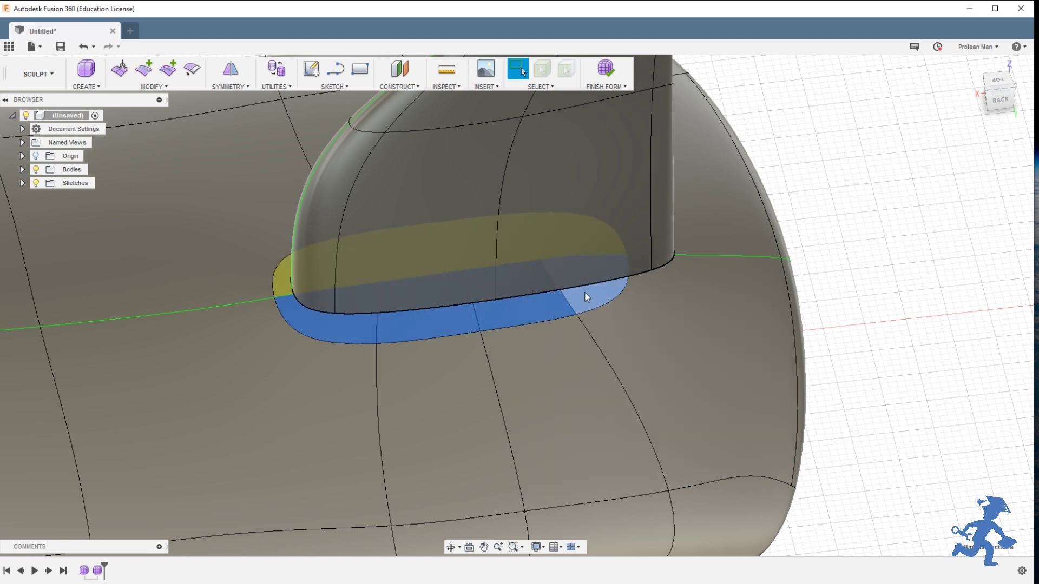
pyautogui.press('Delete')
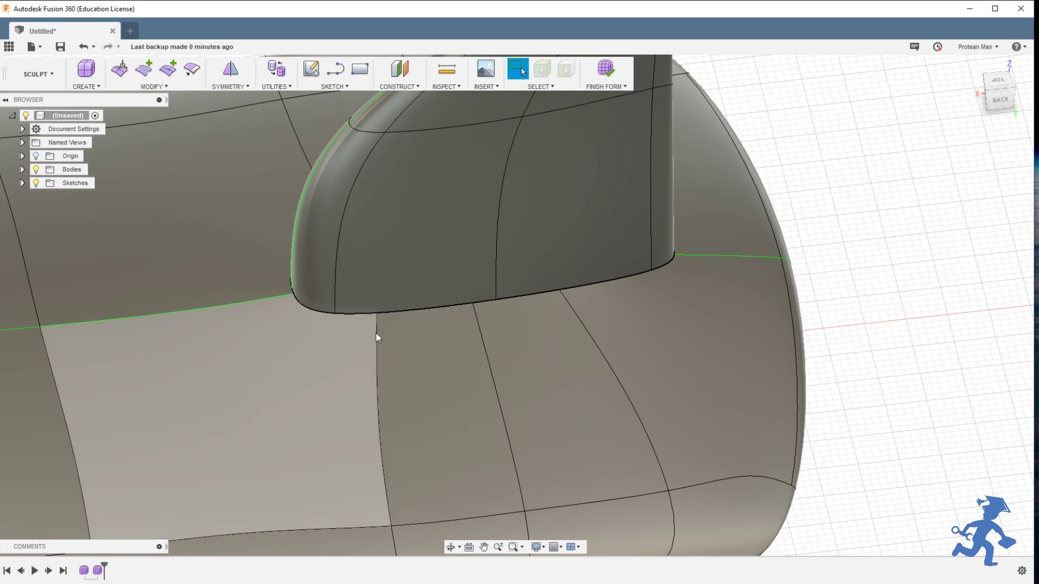
pyautogui.hotkey('ctrl', 'z')
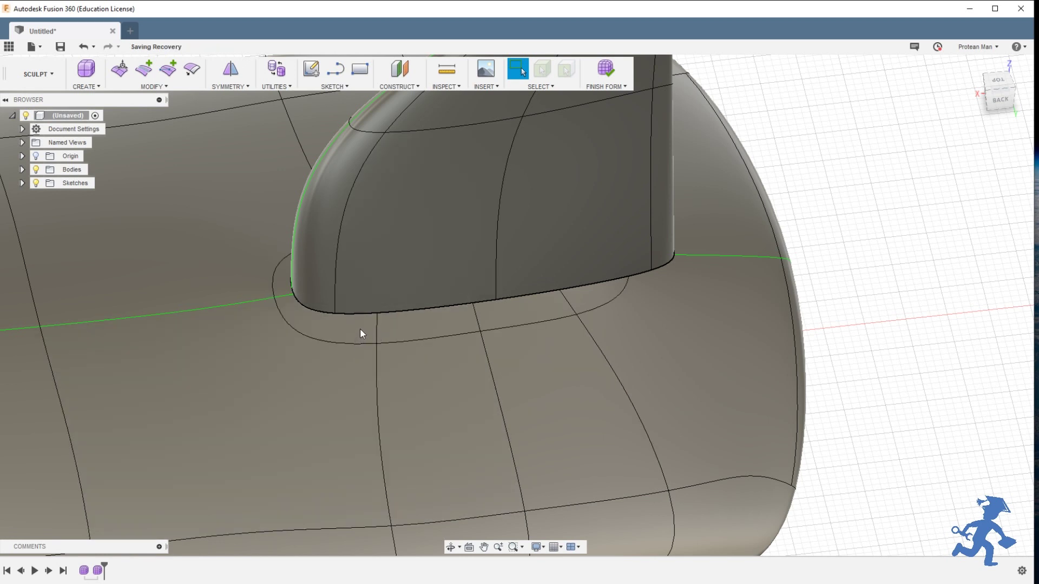
# Try deleting only the front face inside the edge around the fin base
pyautogui.keyDown('shift'); pyautogui.moveTo(304, 362); pyautogui.dragTo(318, 349, button='middle'); pyautogui.keyUp('shift')
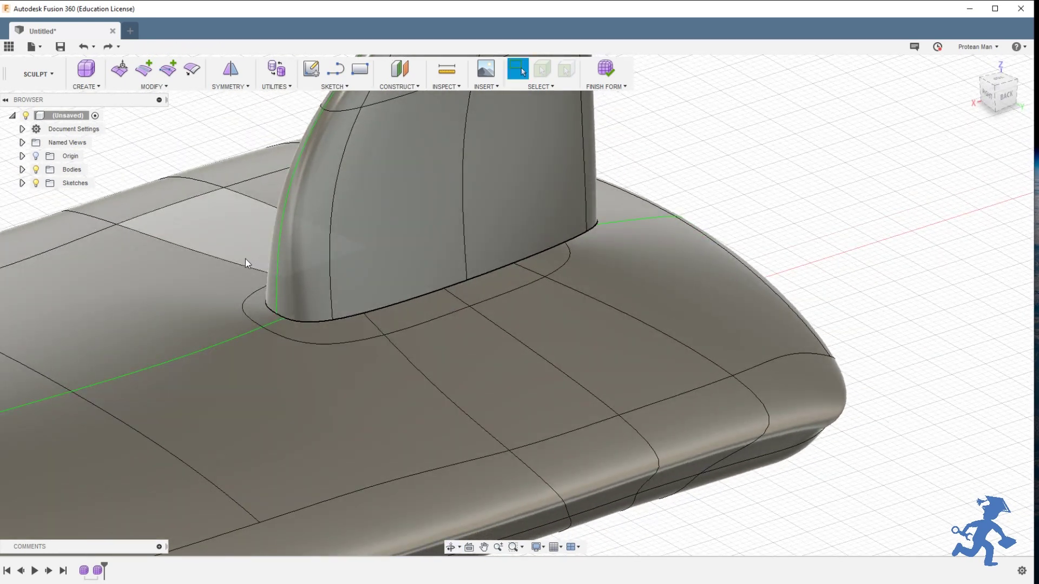
pyautogui.doubleClick(356, 319)
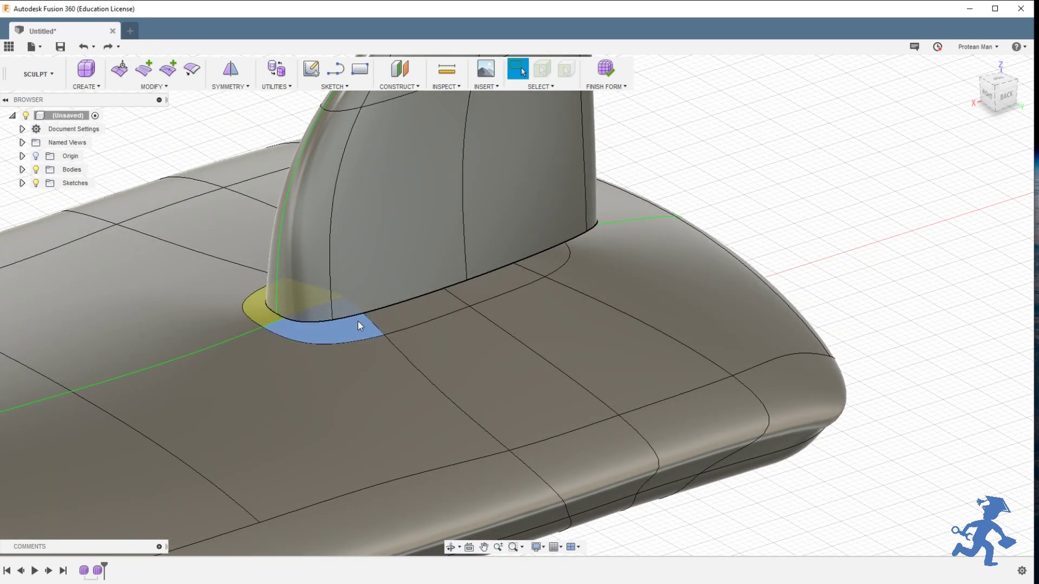
pyautogui.press('Delete')
pyautogui.hotkey('ctrl', 'z')
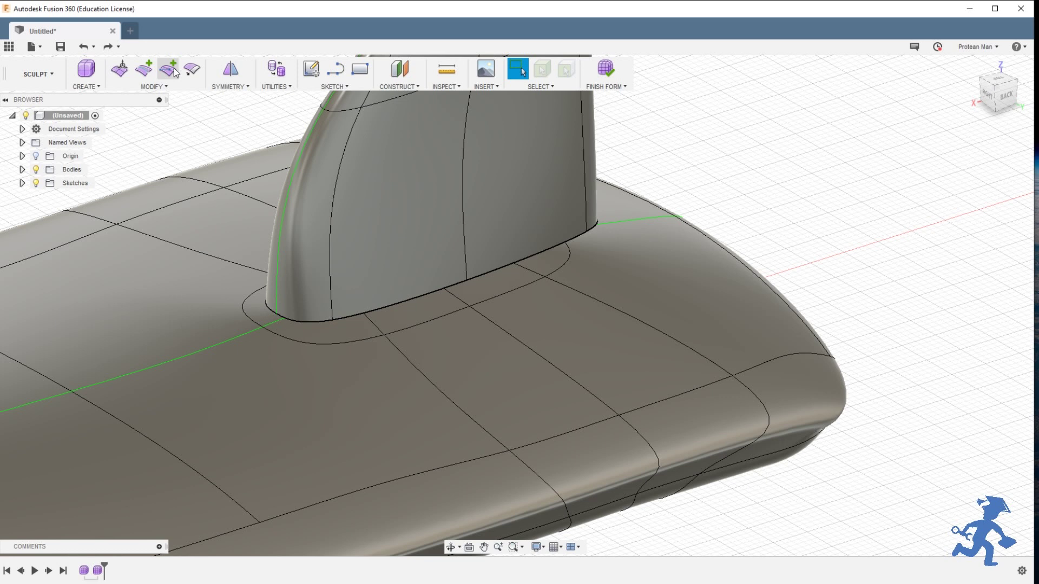
pyautogui.doubleClick(287, 336)
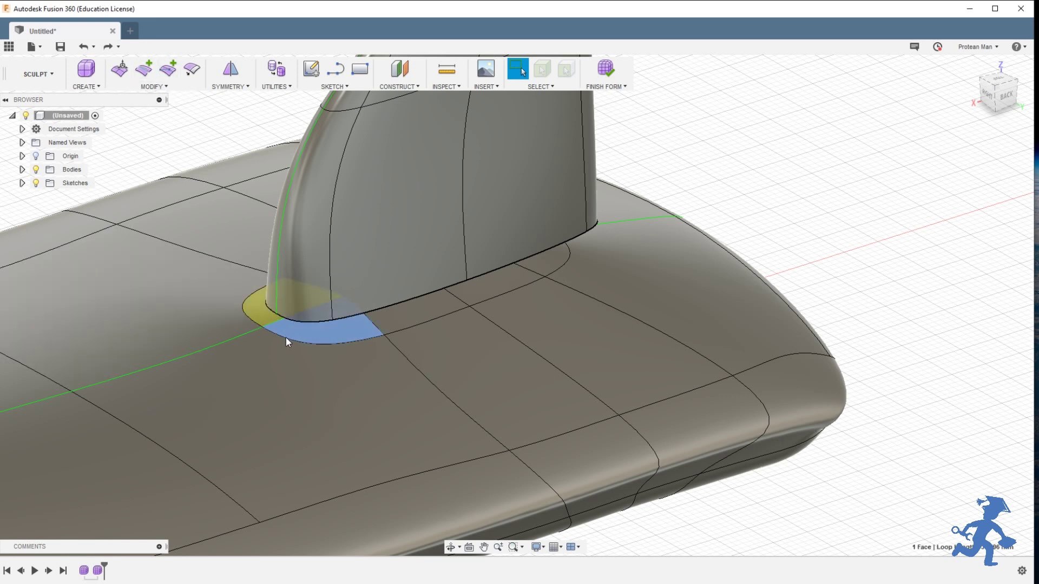
# Try inserting a second edge just outside the first around the fin base, from the front centre line across the crosswise edges to the rear centre line
pyautogui.click(165, 70)
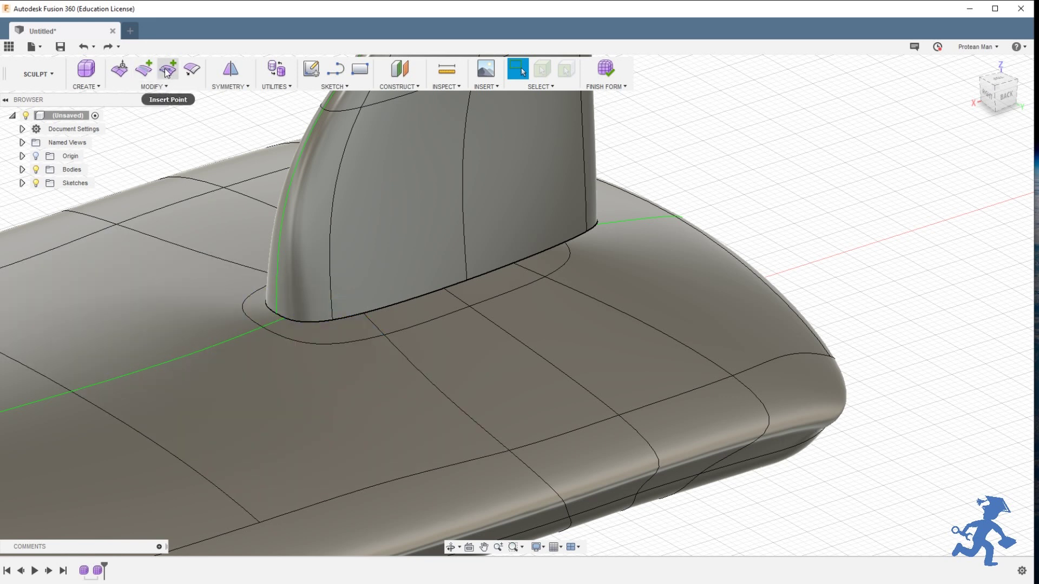
pyautogui.click(249, 332)
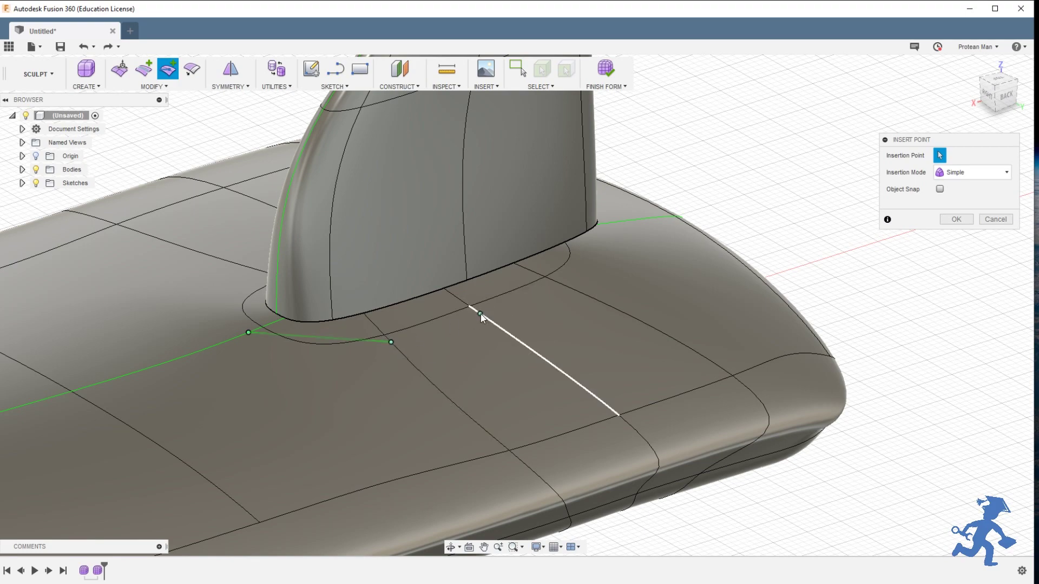
pyautogui.keyDown('shift'); pyautogui.moveTo(599, 272); pyautogui.dragTo(568, 268, button='middle'); pyautogui.keyUp('shift')
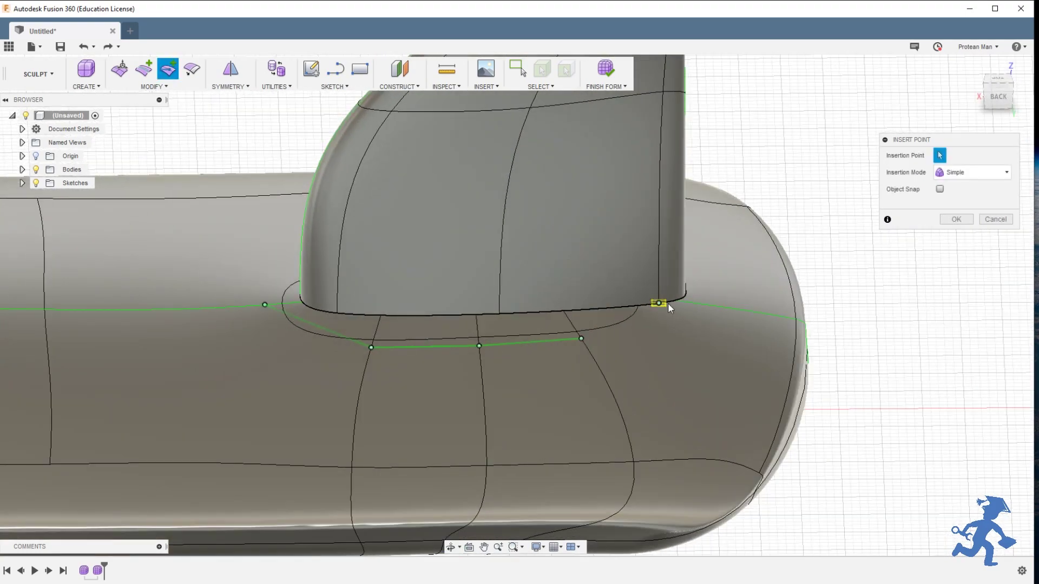
pyautogui.keyDown('shift'); pyautogui.moveTo(669, 304); pyautogui.dragTo(664, 328, button='middle'); pyautogui.keyUp('shift')
pyautogui.click(664, 321)
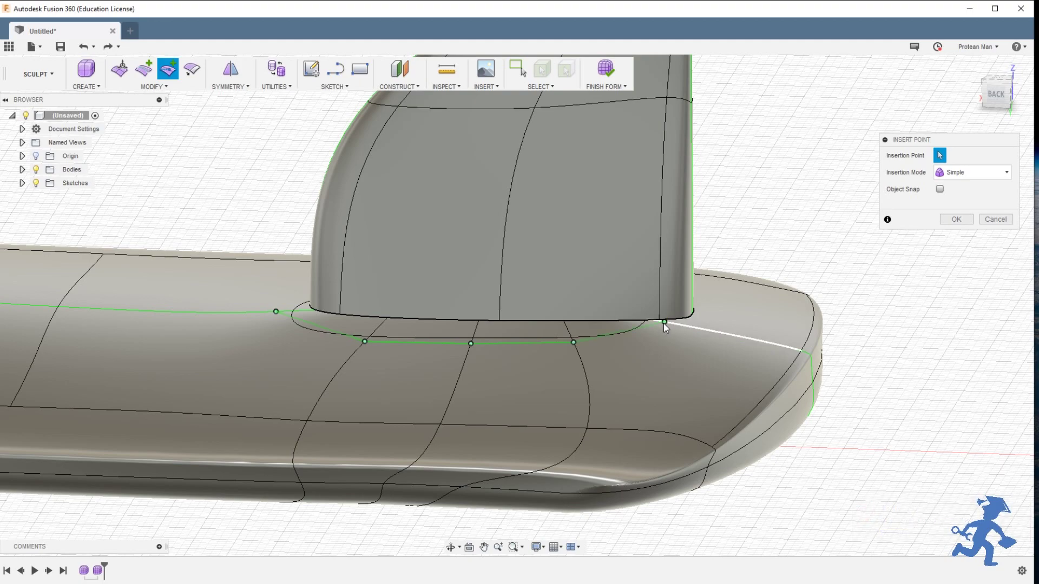
pyautogui.click(956, 219)
pyautogui.moveTo(487, 359)
pyautogui.keyDown('shift'); pyautogui.mouseDown(button='middle')
pyautogui.moveTo(421, 338)
pyautogui.moveTo(476, 352)
pyautogui.mouseUp(button='middle'); pyautogui.keyUp('shift')
pyautogui.hotkey('ctrl', 'z')
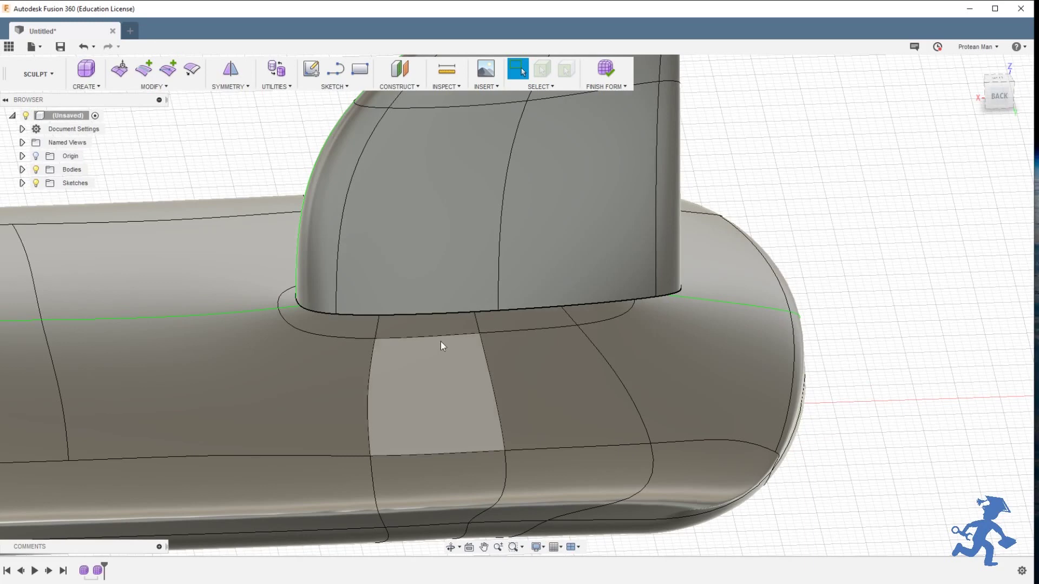
# Insert an edge just ahead of the fin base, from the board's centre line outward to the next lengthwise edge
pyautogui.keyDown('shift'); pyautogui.moveTo(332, 325); pyautogui.dragTo(356, 342, button='middle'); pyautogui.keyUp('shift')
pyautogui.click(167, 71)
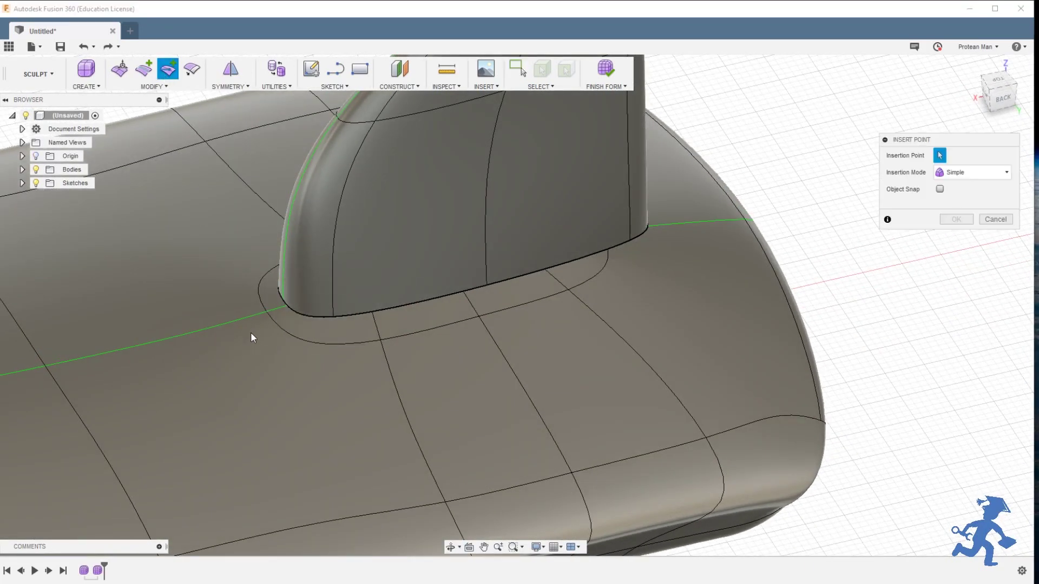
pyautogui.click(234, 322)
pyautogui.click(322, 523)
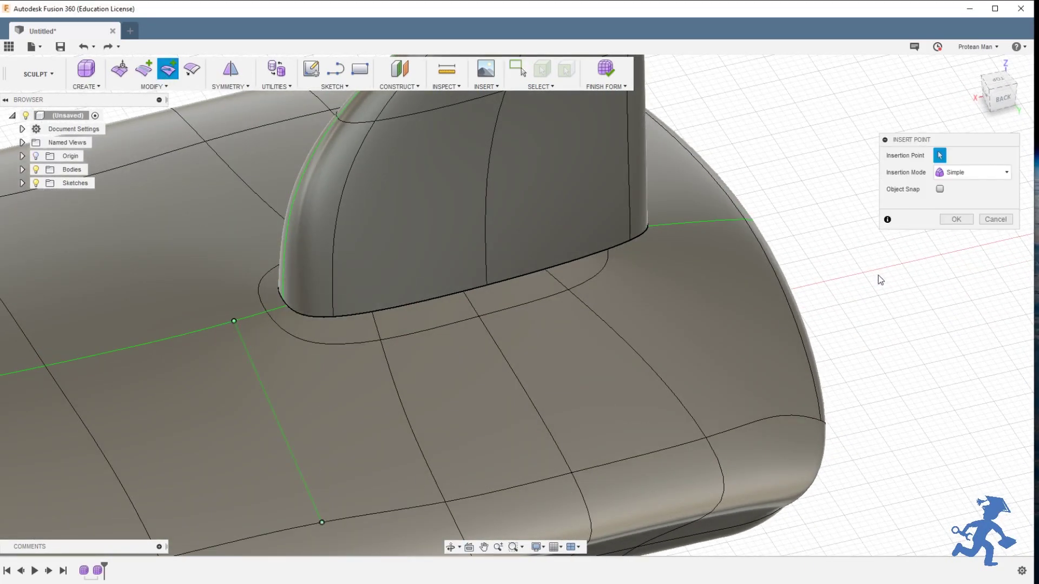
pyautogui.click(956, 219)
# Try deleting the board faces enclosed by the edge around the fin base with the fin still in place
pyautogui.click(369, 311)
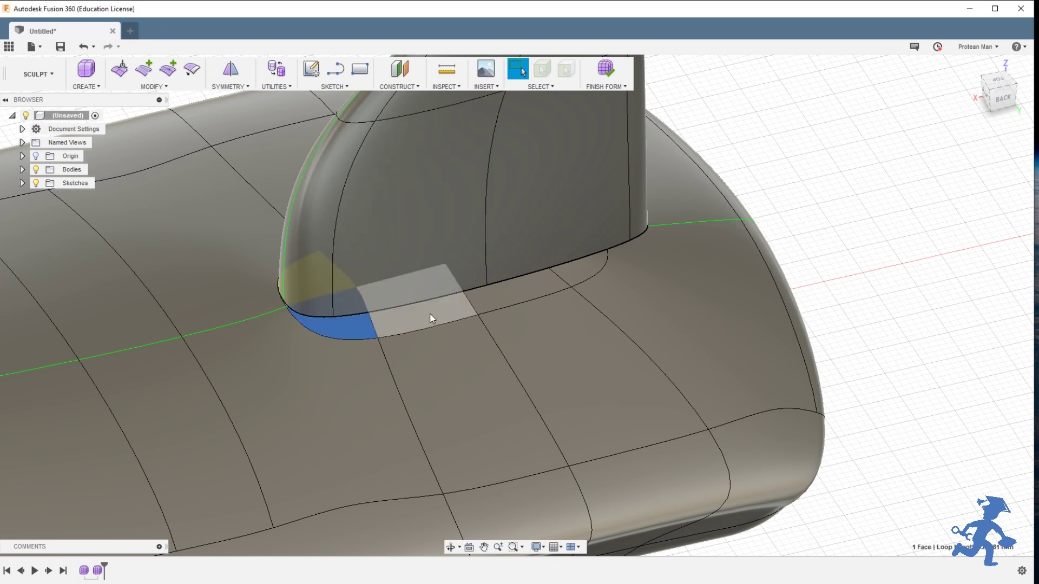
pyautogui.keyDown('shift'); pyautogui.click(429, 312); pyautogui.keyUp('shift')
pyautogui.keyDown('shift'); pyautogui.click(549, 278); pyautogui.keyUp('shift')
pyautogui.keyDown('shift'); pyautogui.click(586, 260); pyautogui.keyUp('shift')
pyautogui.press('Delete')
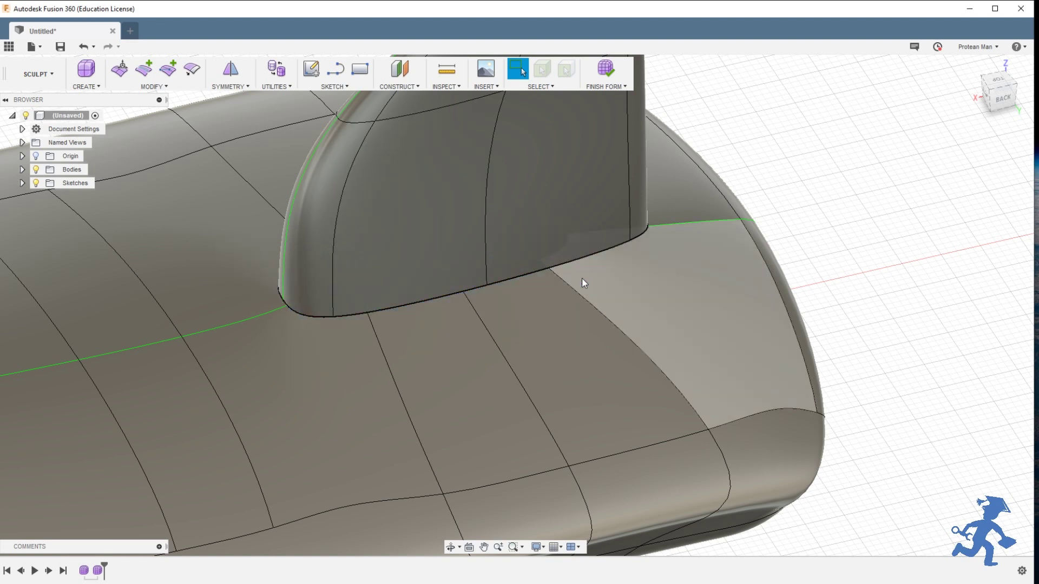
pyautogui.click(485, 294)
pyautogui.press('Delete')
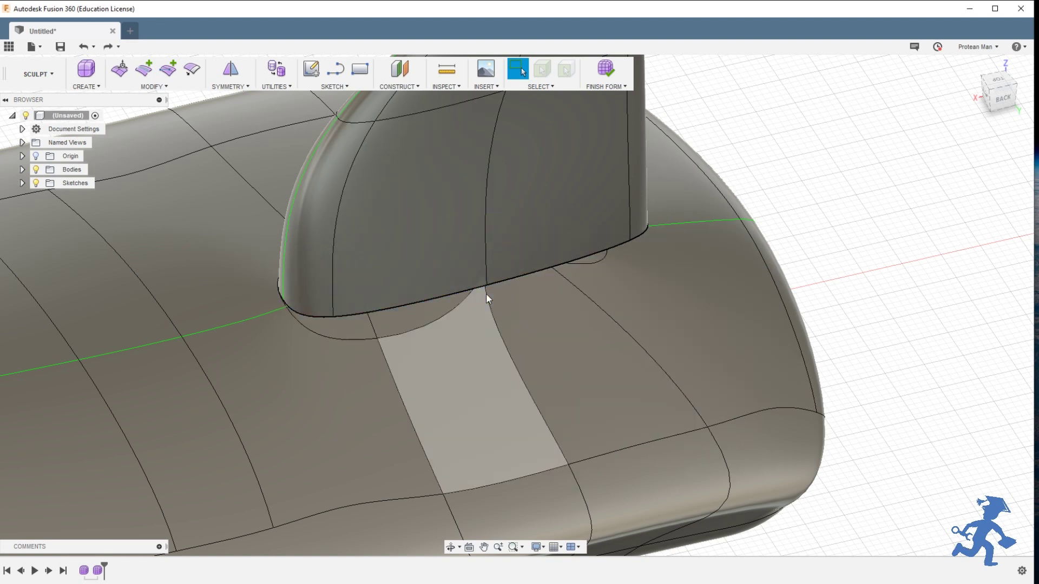
# Move the whole fin body 12 mm up along Z, away from the board
pyautogui.keyDown('shift'); pyautogui.moveTo(482, 309); pyautogui.dragTo(475, 319, button='middle'); pyautogui.keyUp('shift')
pyautogui.click(530, 263)
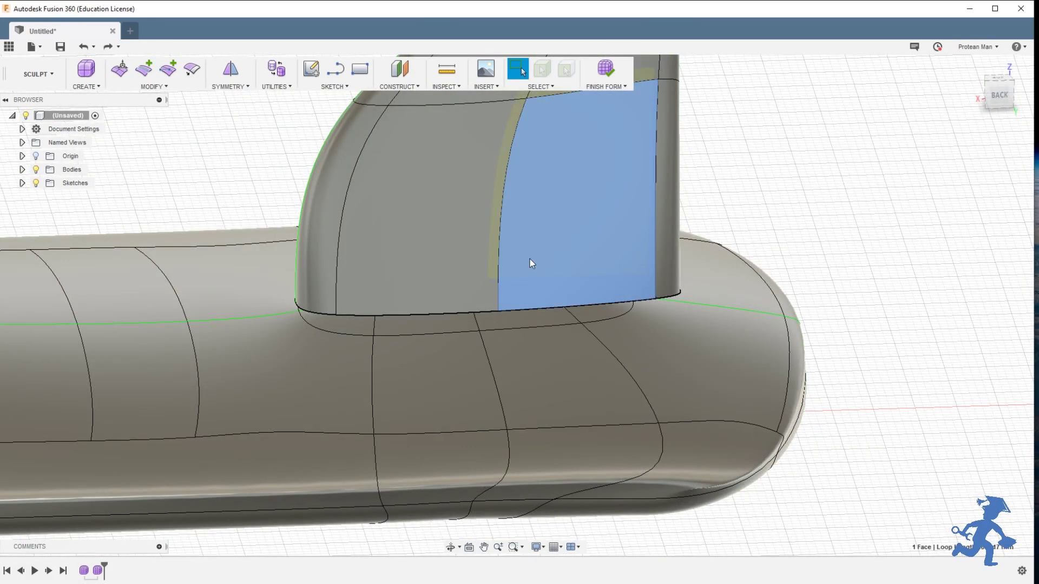
pyautogui.press('m')
pyautogui.moveTo(519, 237); pyautogui.dragTo(518, 326, button='middle')
pyautogui.moveTo(552, 149); pyautogui.dragTo(556, 48)
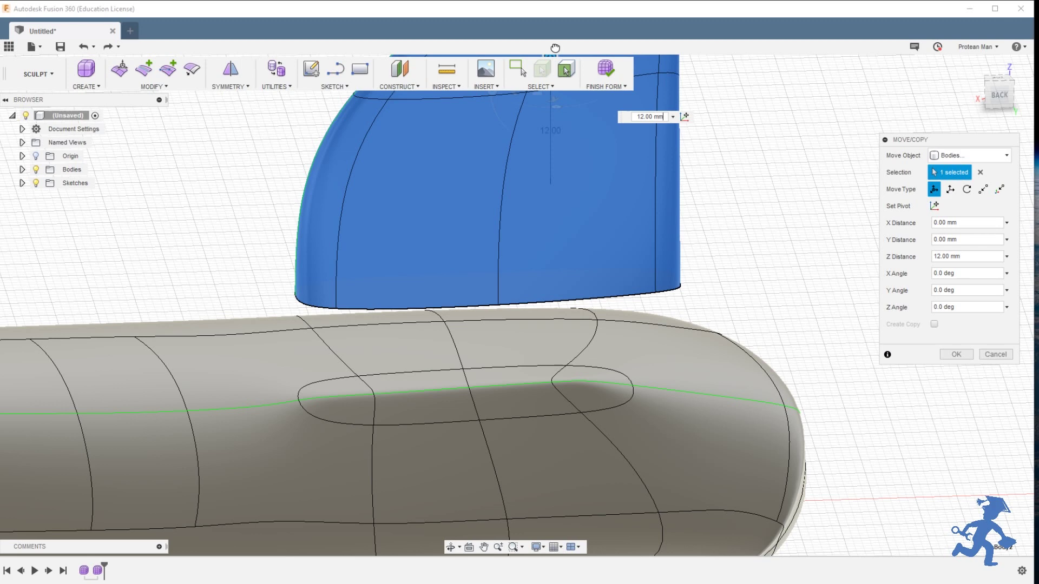
pyautogui.click(955, 355)
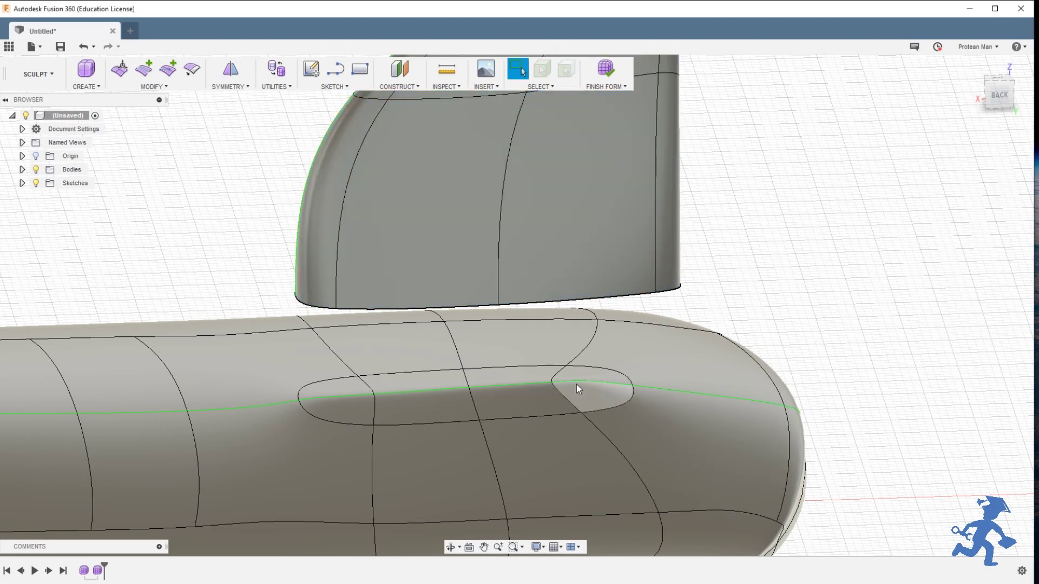
# Delete all board faces enclosed by the oval edge beneath the fin to open a hole
pyautogui.keyDown('shift'); pyautogui.click(524, 406); pyautogui.keyUp('shift')
pyautogui.keyDown('shift'); pyautogui.click(343, 409); pyautogui.keyUp('shift')
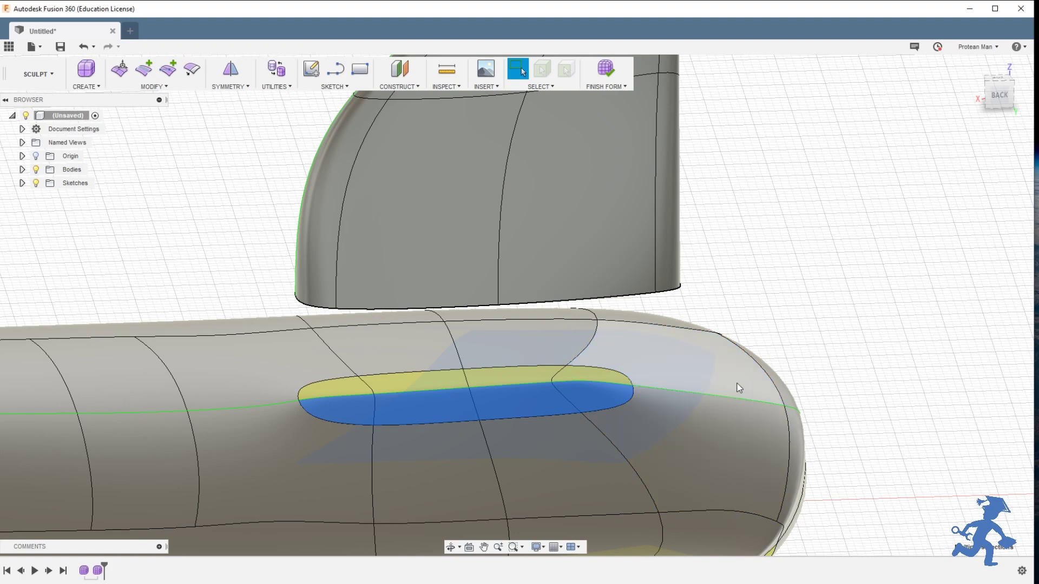
pyautogui.keyDown('shift'); pyautogui.moveTo(739, 388); pyautogui.dragTo(486, 417, button='middle'); pyautogui.keyUp('shift')
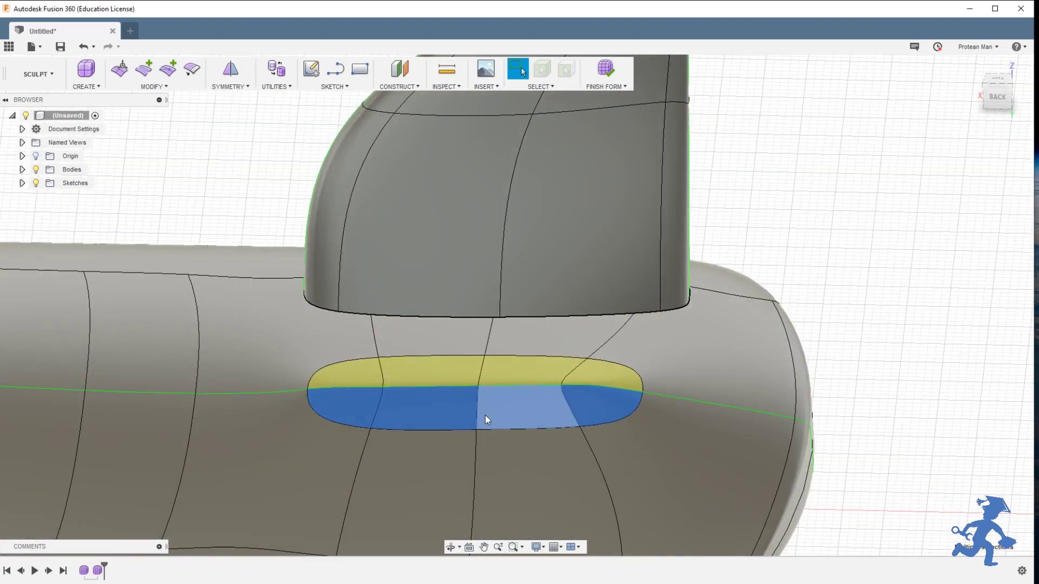
pyautogui.press('Delete')
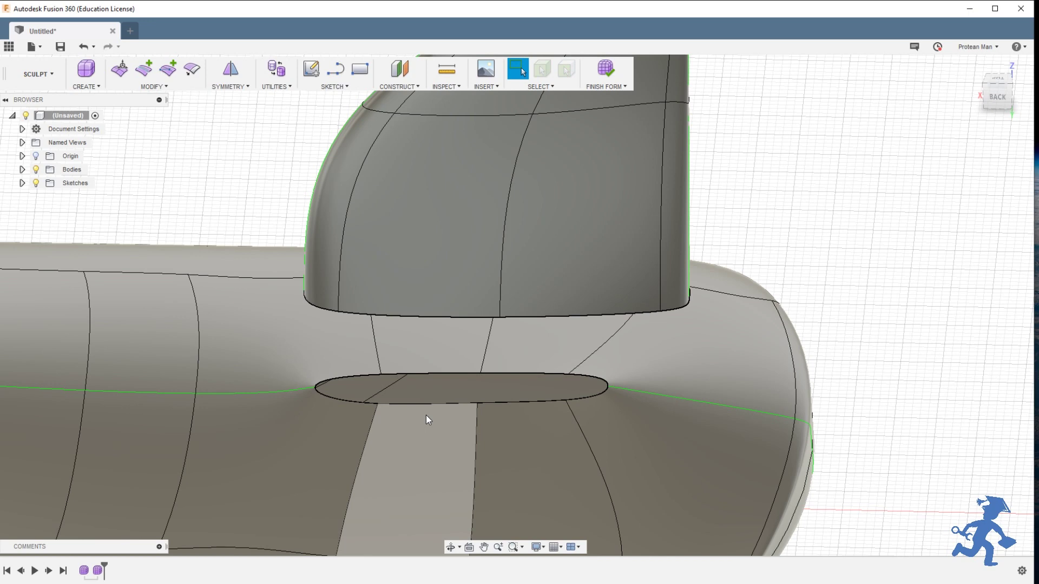
# Move the fin body by -7 mm along Z, closer to the hole in the board
pyautogui.press('m')
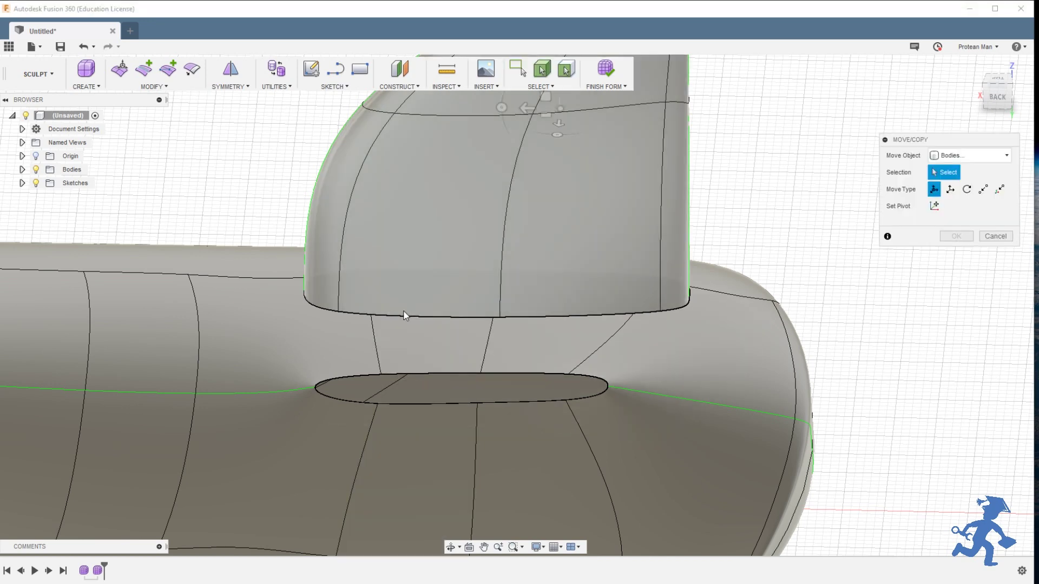
pyautogui.click(436, 280)
pyautogui.moveTo(579, 122); pyautogui.dragTo(567, 169)
pyautogui.keyDown('shift'); pyautogui.moveTo(514, 361); pyautogui.dragTo(524, 327, button='middle'); pyautogui.keyUp('shift')
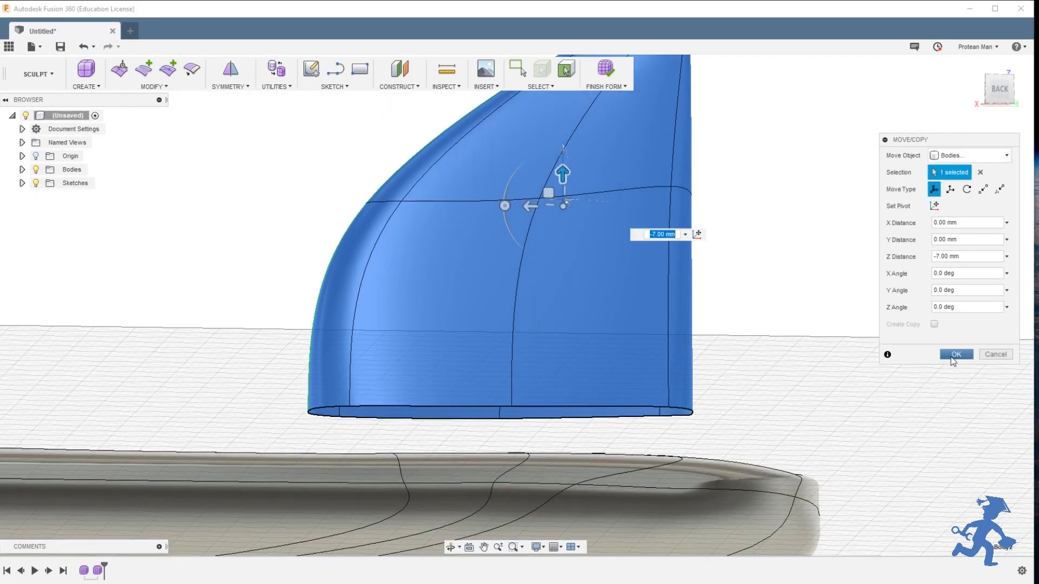
pyautogui.click(956, 356)
# Merge the four boundary edges of the fin's open base with the four edges of the board's hole, without maintaining crease edges
pyautogui.keyDown('shift'); pyautogui.moveTo(484, 362); pyautogui.dragTo(521, 413, button='middle'); pyautogui.keyUp('shift')
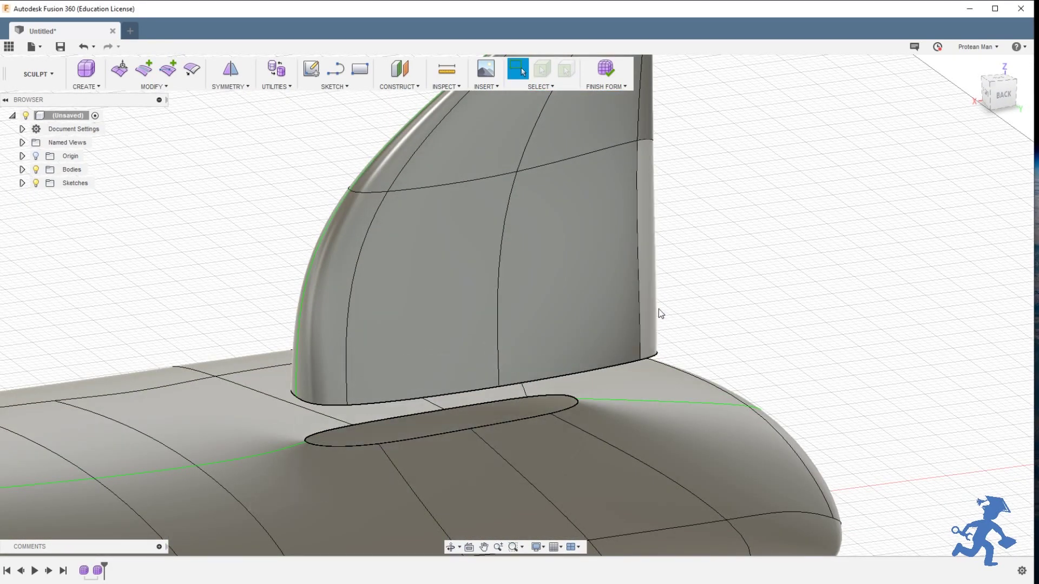
pyautogui.click(189, 67)
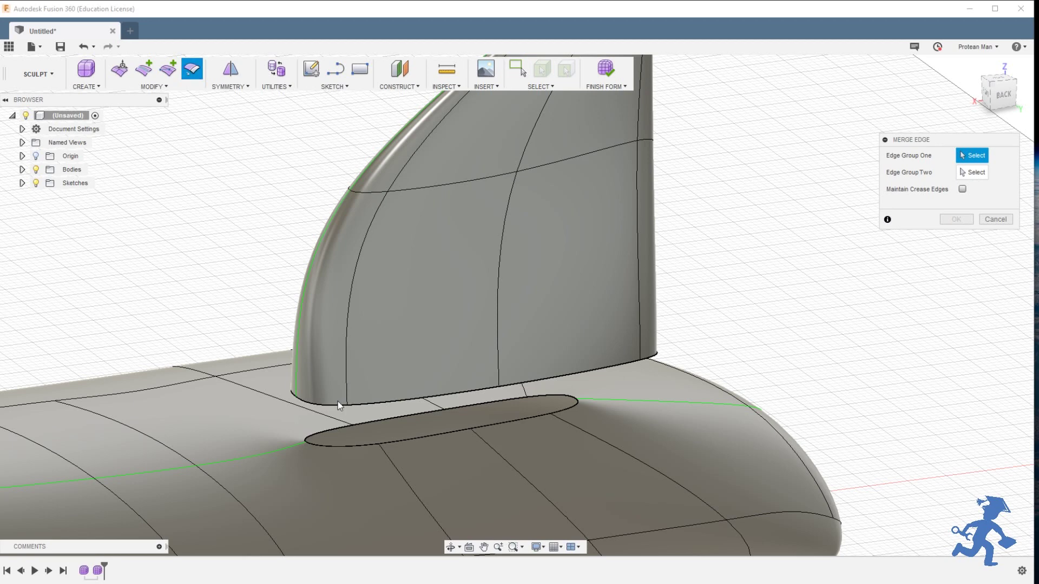
pyautogui.click(384, 402)
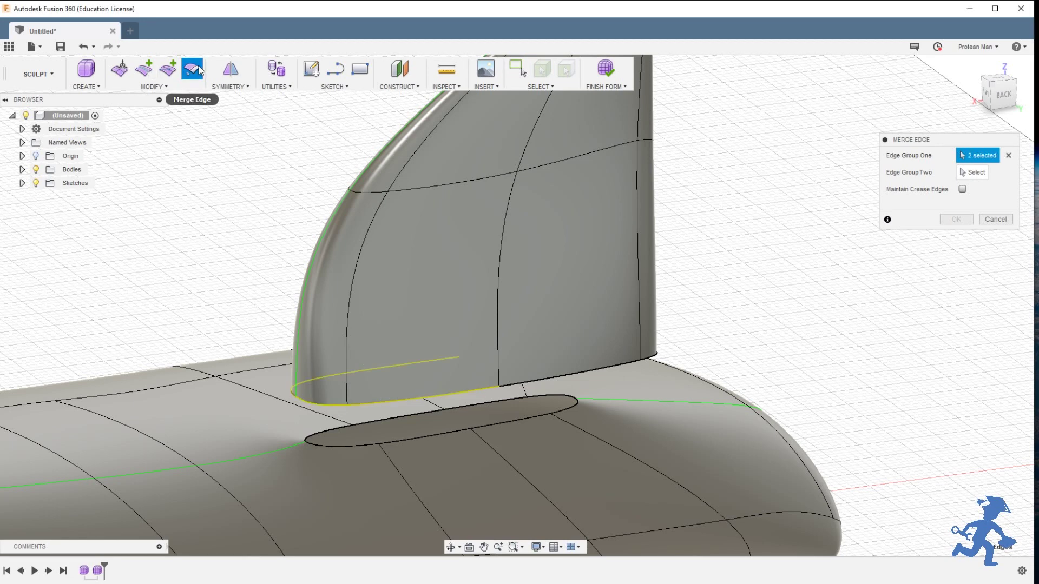
pyautogui.click(179, 86)
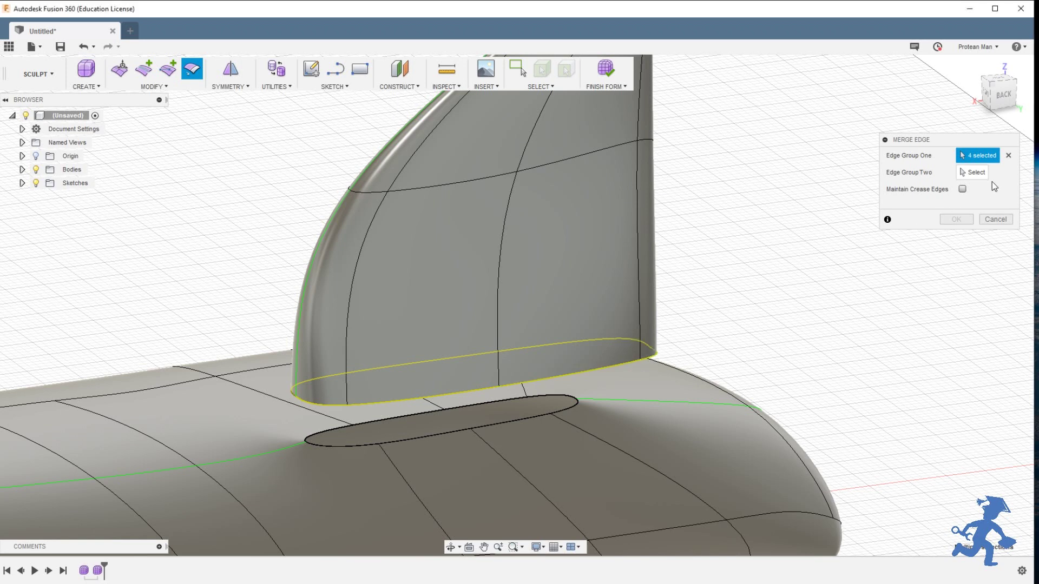
pyautogui.click(356, 446)
pyautogui.click(500, 414)
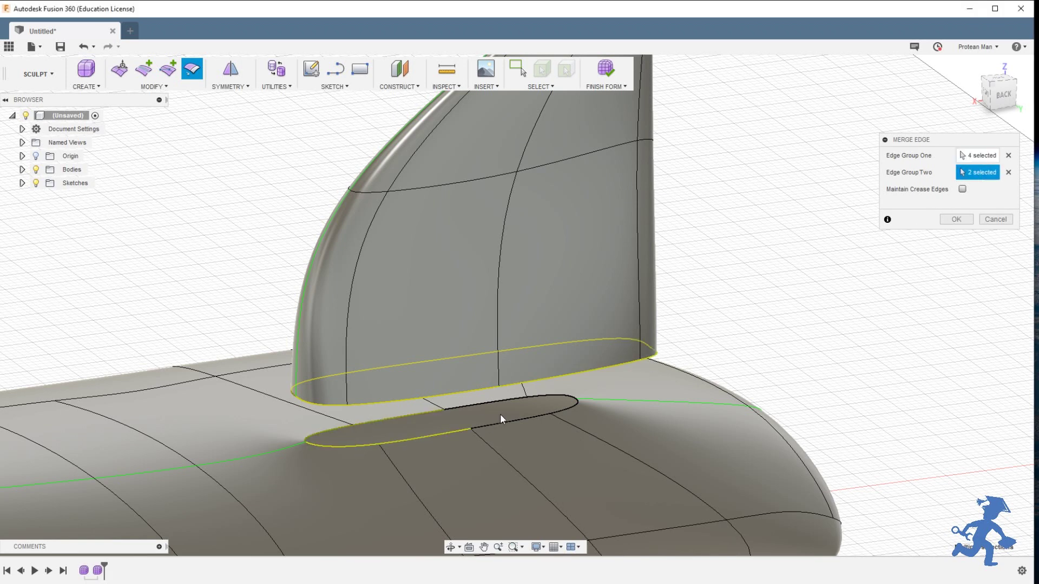
pyautogui.click(521, 421)
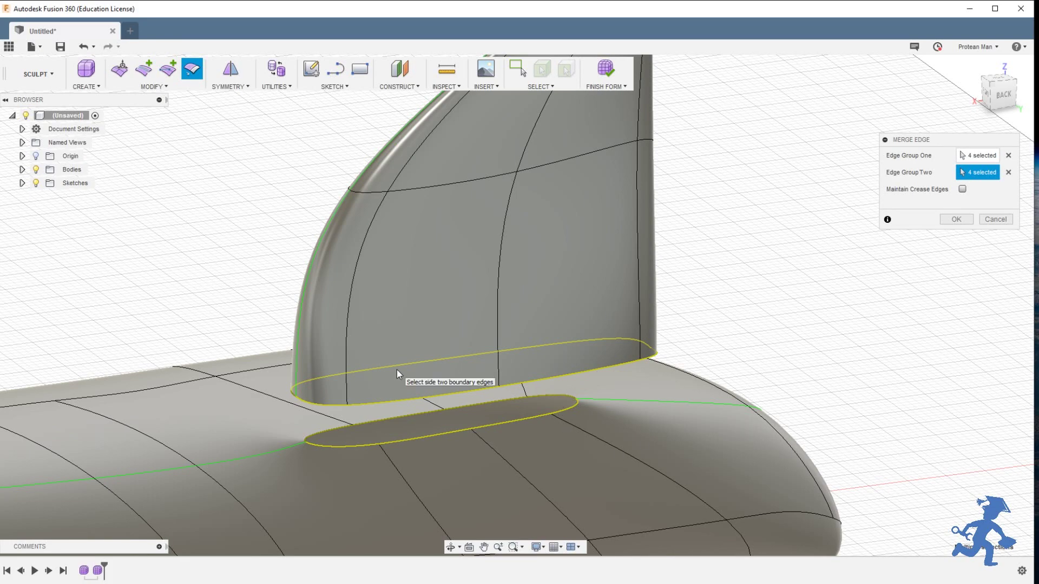
pyautogui.scroll(2, 397, 370)
pyautogui.scroll(-5, 397, 370)
pyautogui.keyDown('shift'); pyautogui.moveTo(397, 367); pyautogui.dragTo(366, 364, button='middle'); pyautogui.keyUp('shift')
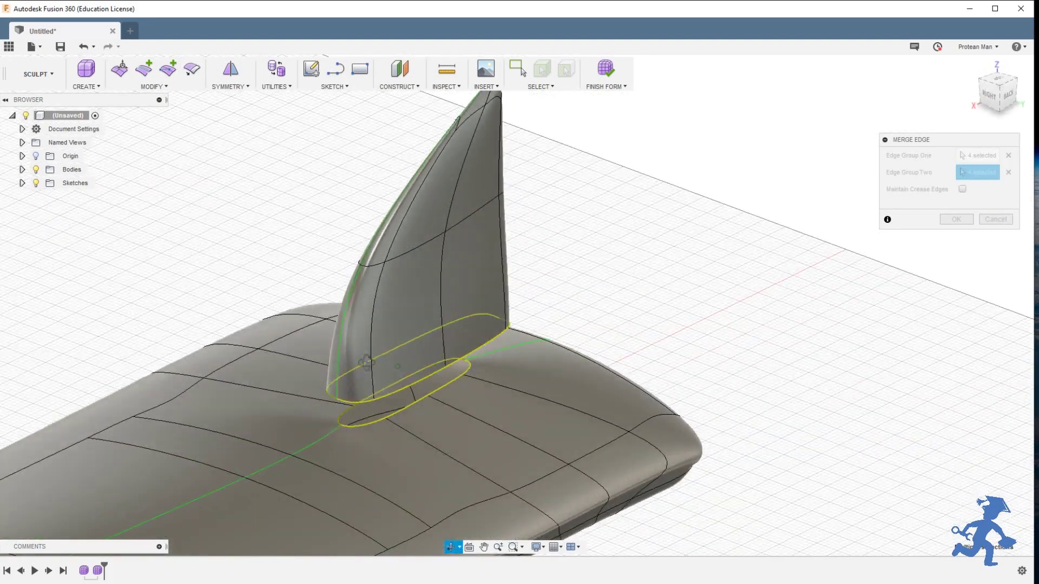
pyautogui.click(945, 219)
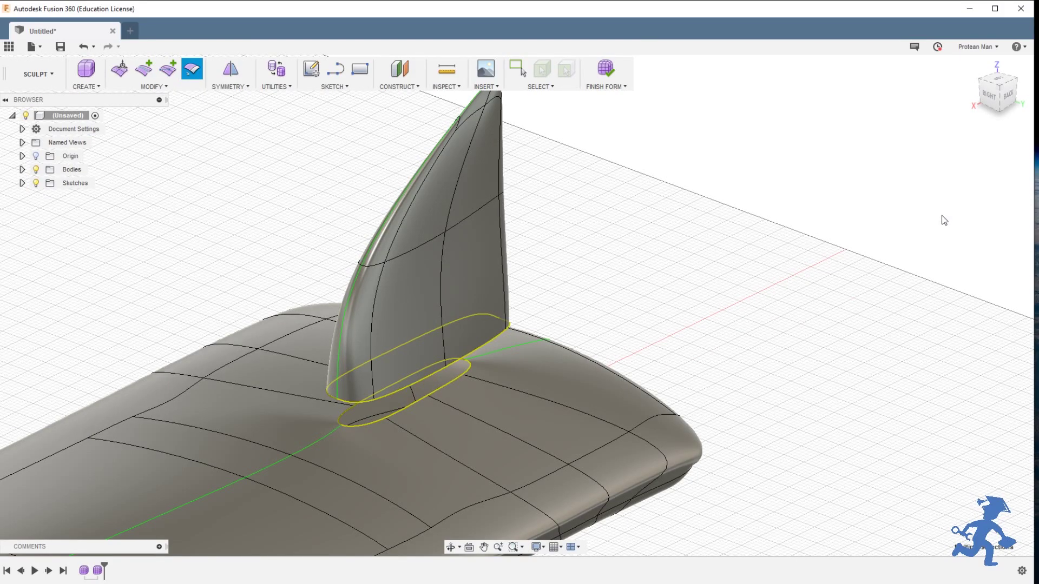
# Try raising the narrow top faces and edge at the fin tip with Edit Form
pyautogui.keyDown('shift'); pyautogui.moveTo(579, 348); pyautogui.dragTo(479, 386, button='middle'); pyautogui.keyUp('shift')
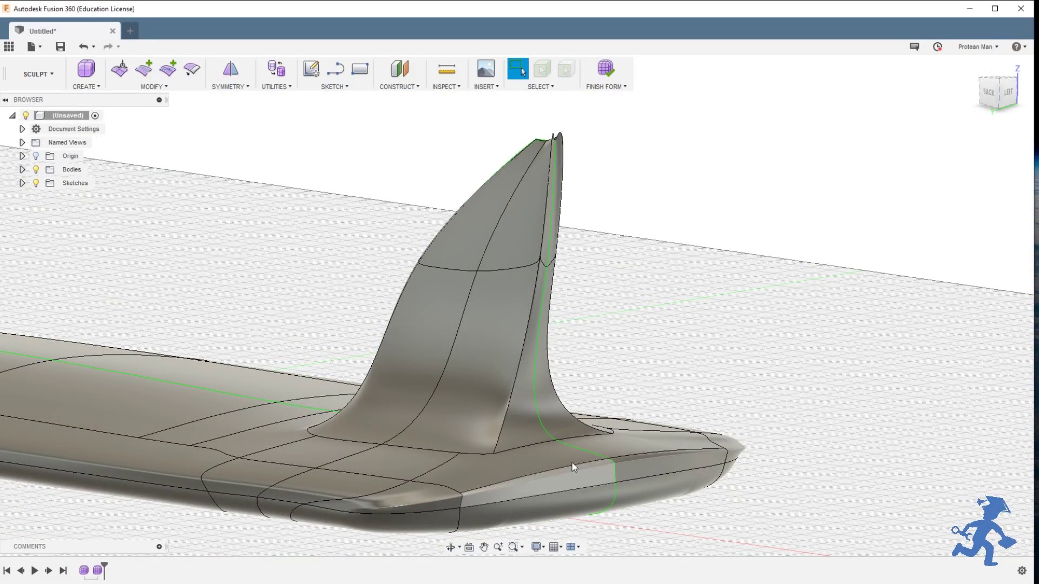
pyautogui.scroll(5, 551, 141)
pyautogui.keyDown('shift'); pyautogui.moveTo(513, 151); pyautogui.dragTo(552, 184, button='middle'); pyautogui.keyUp('shift')
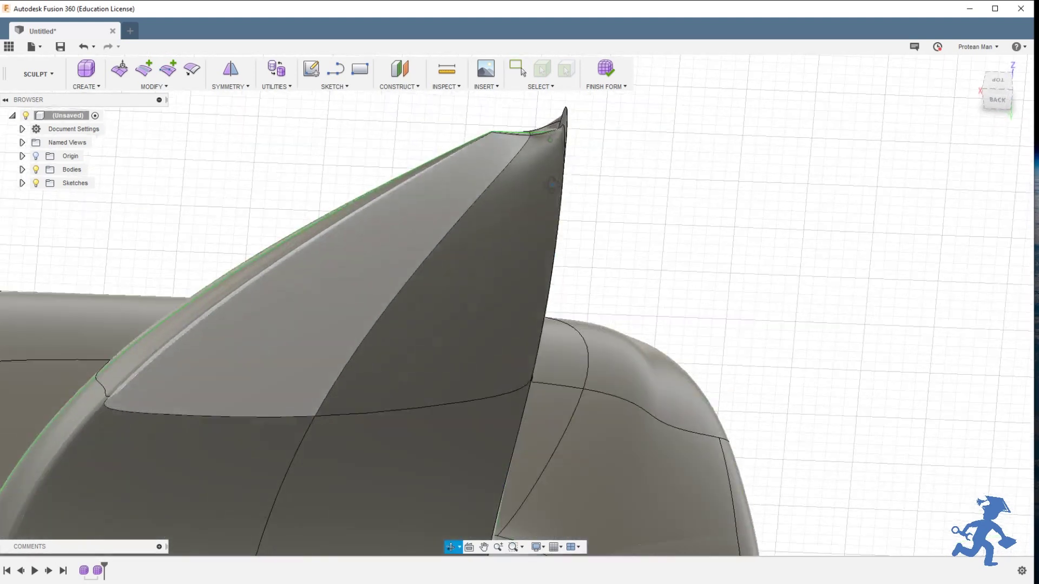
pyautogui.moveTo(534, 133); pyautogui.dragTo(535, 307, button='middle')
pyautogui.click(535, 307)
pyautogui.scroll(5, 534, 307)
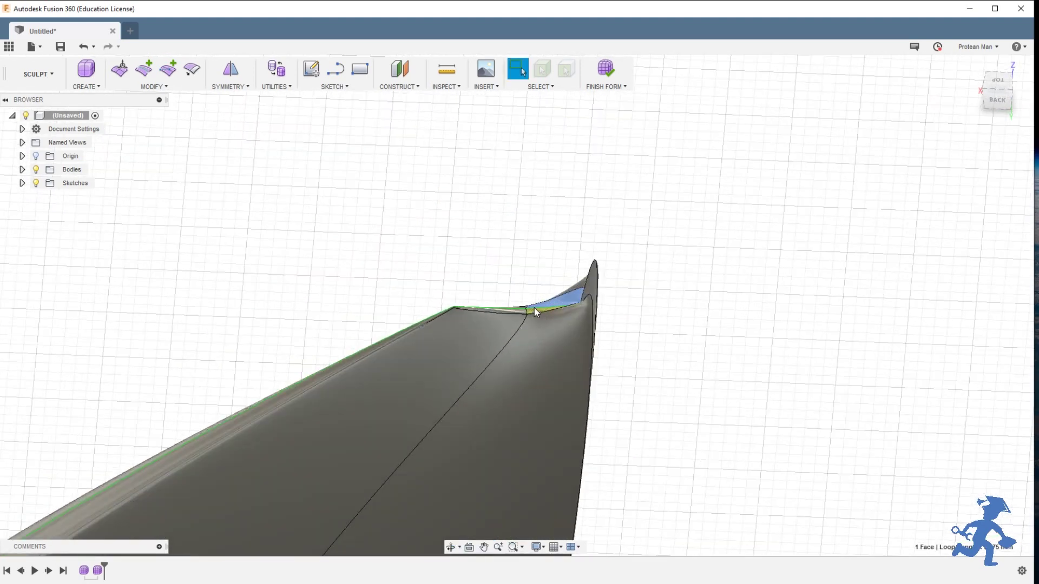
pyautogui.click(119, 68)
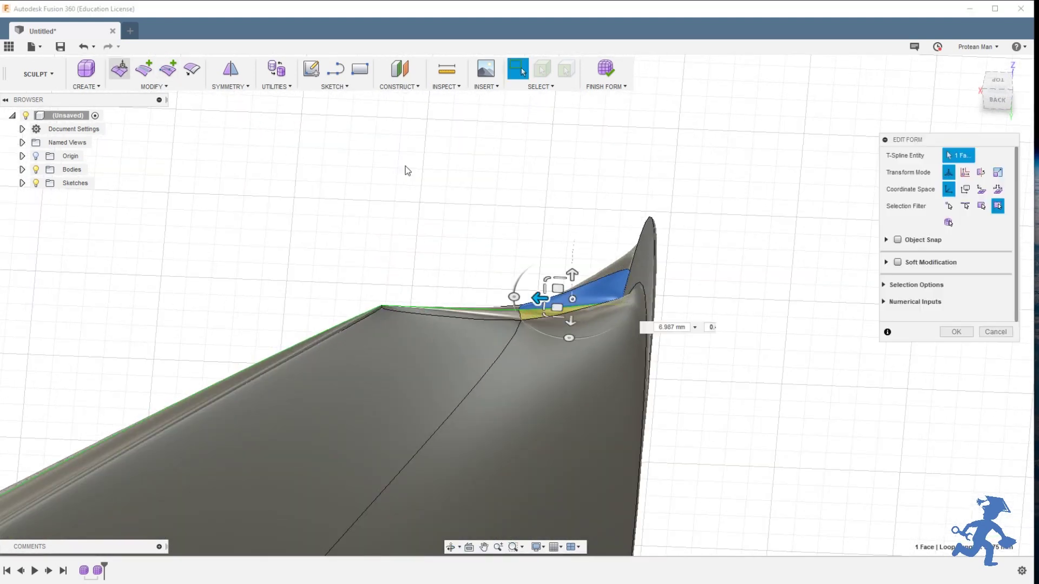
pyautogui.click(502, 314)
pyautogui.keyDown('shift'); pyautogui.click(529, 311); pyautogui.keyUp('shift')
pyautogui.keyDown('shift'); pyautogui.click(524, 315); pyautogui.keyUp('shift')
pyautogui.keyDown('shift'); pyautogui.moveTo(523, 315); pyautogui.dragTo(497, 309, button='middle'); pyautogui.keyUp('shift')
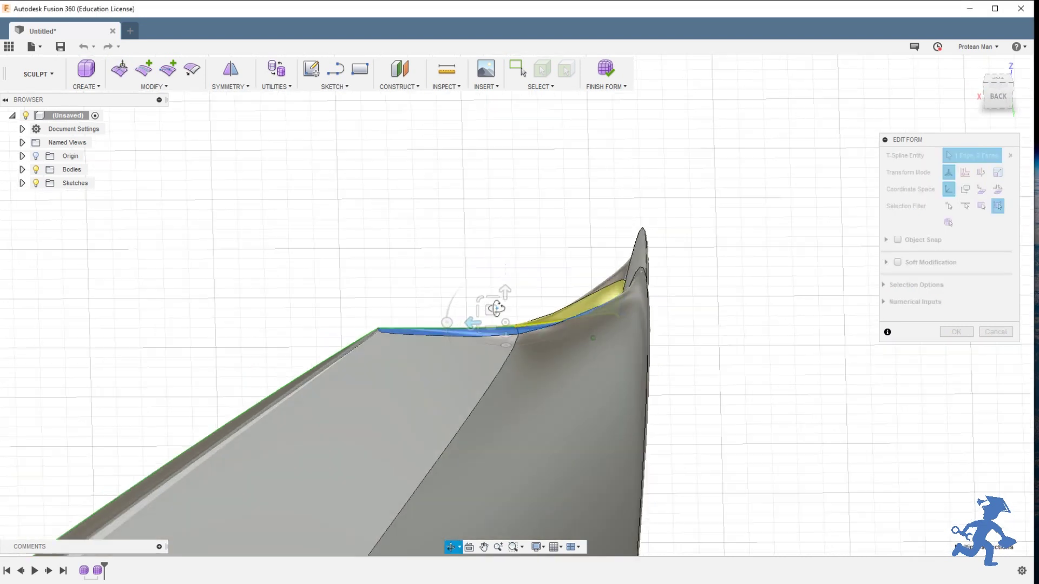
pyautogui.moveTo(496, 309); pyautogui.dragTo(491, 277)
pyautogui.moveTo(530, 224); pyautogui.dragTo(529, 311, button='middle')
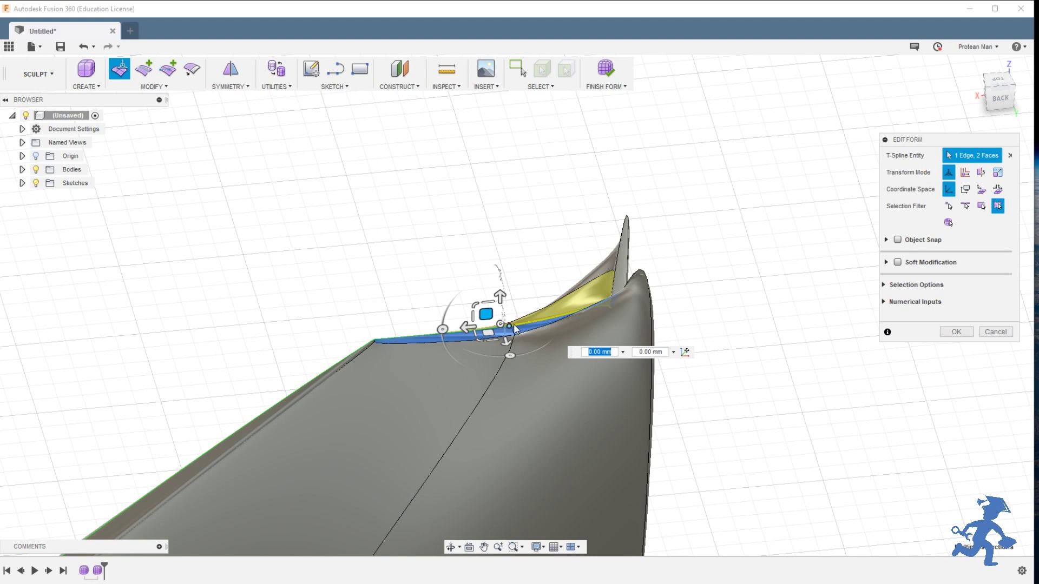
# Raise the centre-line vertex midway along the fin's top edge and finish the form edit
pyautogui.click(512, 325)
pyautogui.moveTo(495, 314); pyautogui.dragTo(489, 250)
pyautogui.click(971, 335)
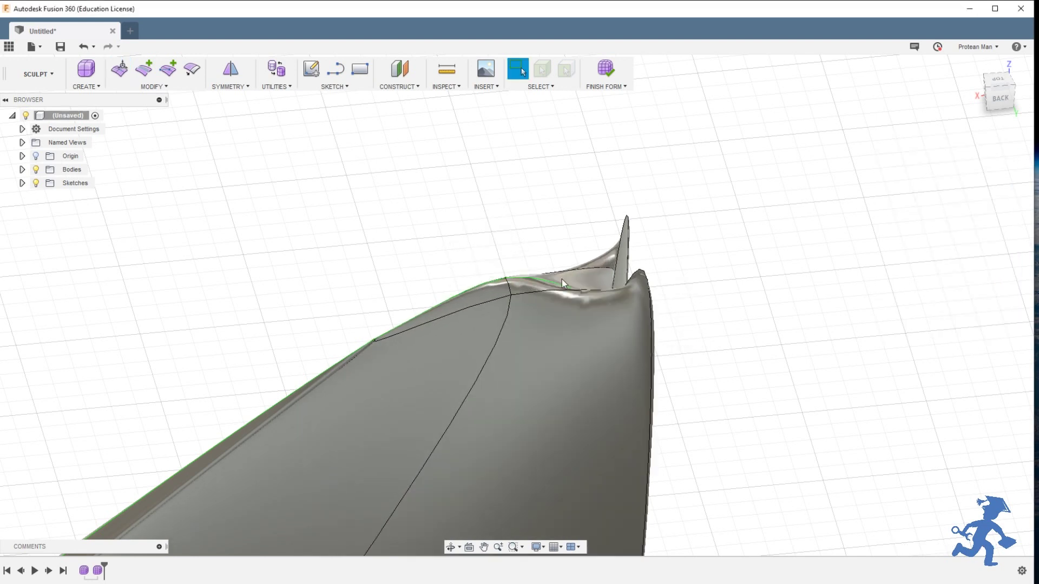
# Raise the centre-line vertex at the rear of the fin tip about 4.7 mm to fill the notch
pyautogui.click(548, 293)
pyautogui.keyDown('shift'); pyautogui.moveTo(587, 276); pyautogui.dragTo(493, 296, button='middle'); pyautogui.keyUp('shift')
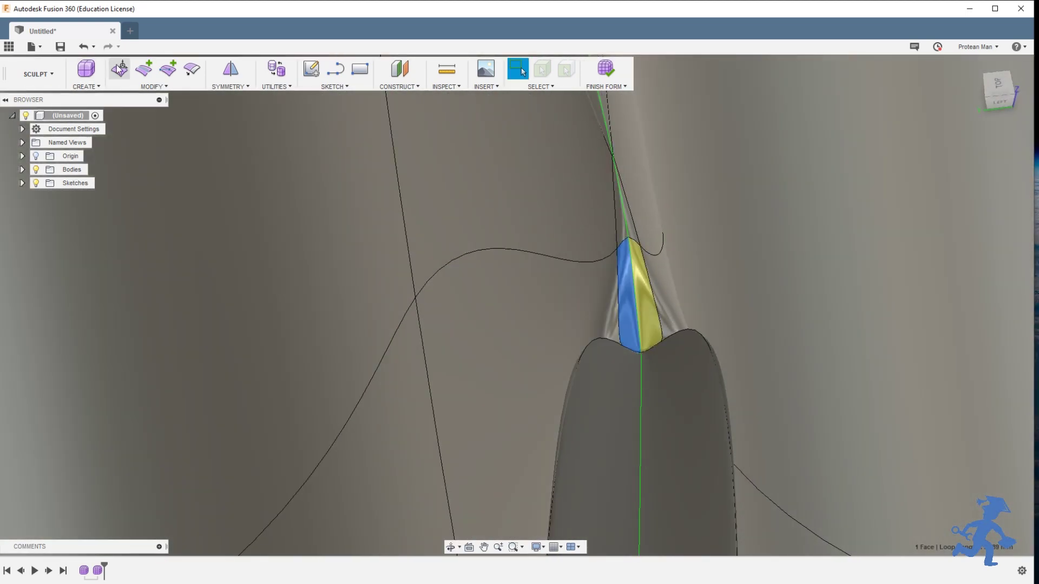
pyautogui.click(119, 69)
pyautogui.click(639, 351)
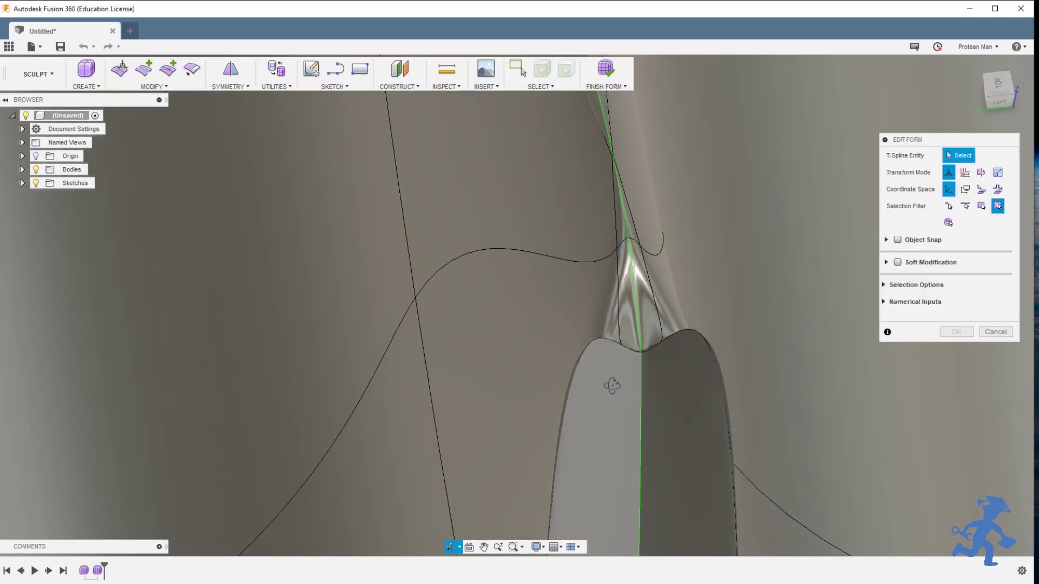
pyautogui.keyDown('shift'); pyautogui.moveTo(612, 385); pyautogui.dragTo(615, 350, button='middle'); pyautogui.keyUp('shift')
pyautogui.click(641, 339)
pyautogui.moveTo(629, 326); pyautogui.dragTo(617, 91)
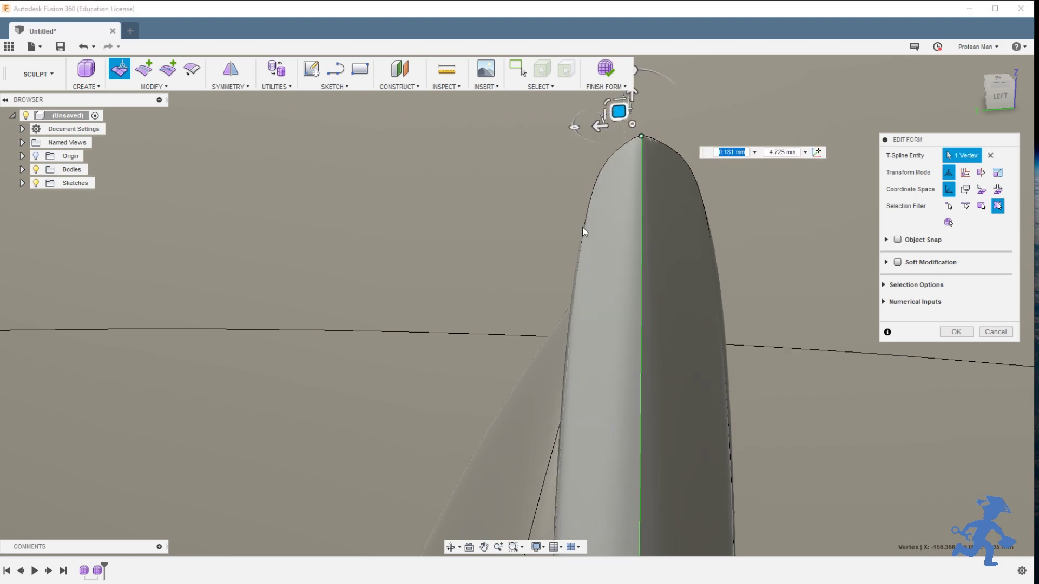
pyautogui.keyDown('shift'); pyautogui.moveTo(584, 231); pyautogui.dragTo(680, 225, button='middle'); pyautogui.keyUp('shift')
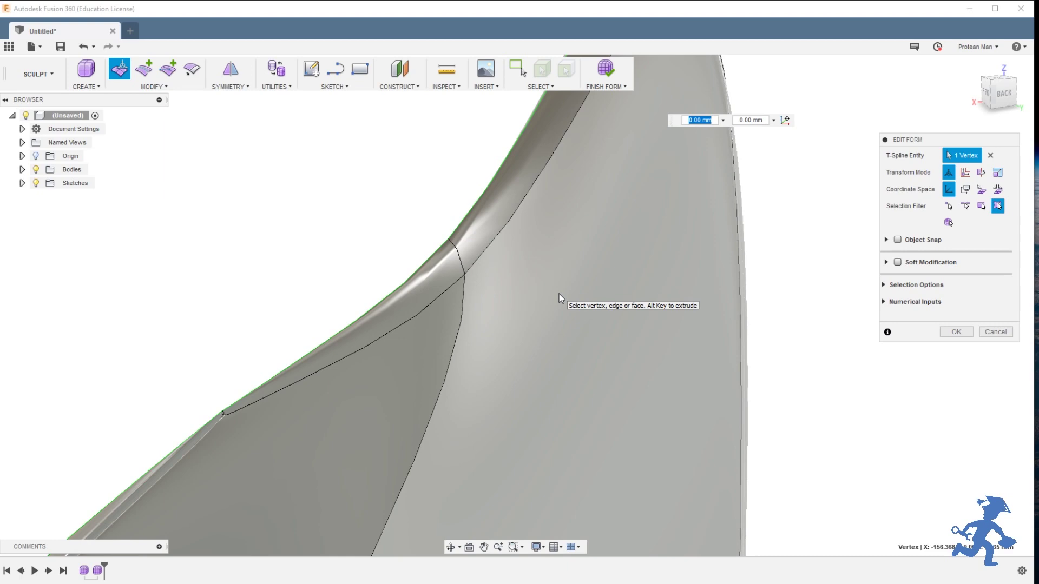
pyautogui.scroll(-8, 562, 303)
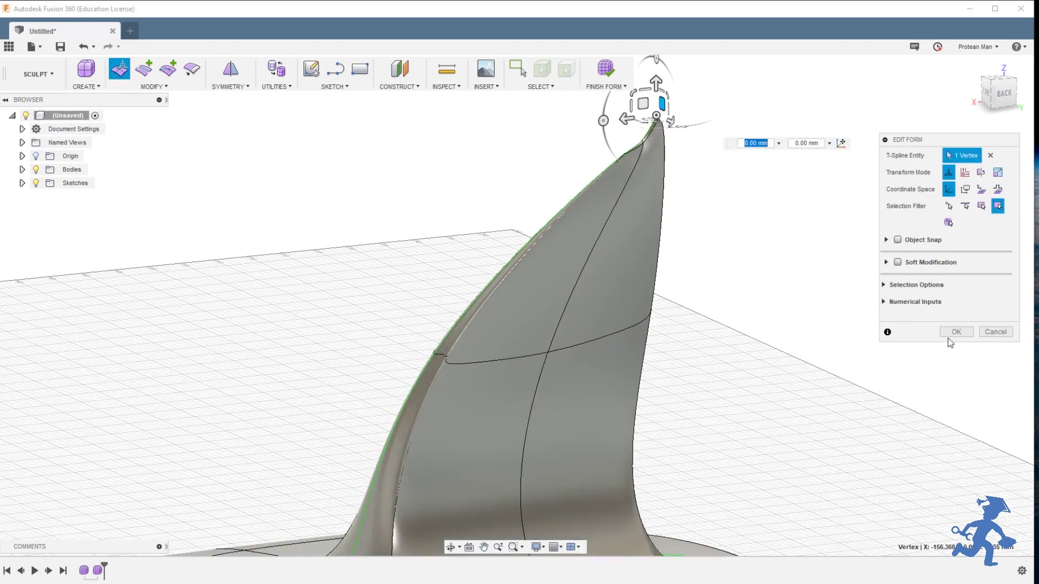
pyautogui.click(950, 332)
# Examine the fin's leading-edge seam and the blended joint between fin and board from close up and from afar
pyautogui.scroll(5, 668, 242)
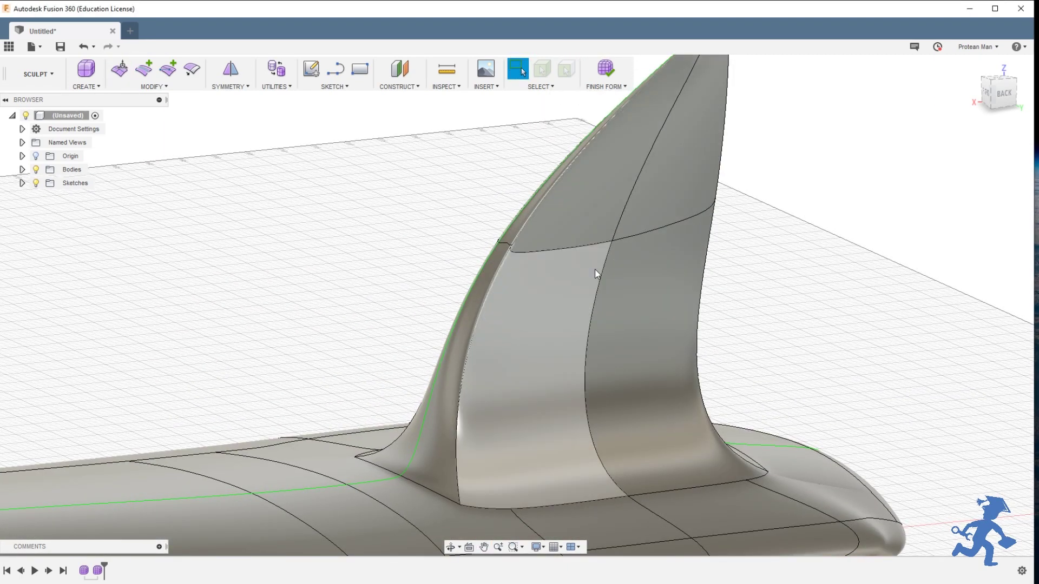
pyautogui.scroll(6, 596, 273)
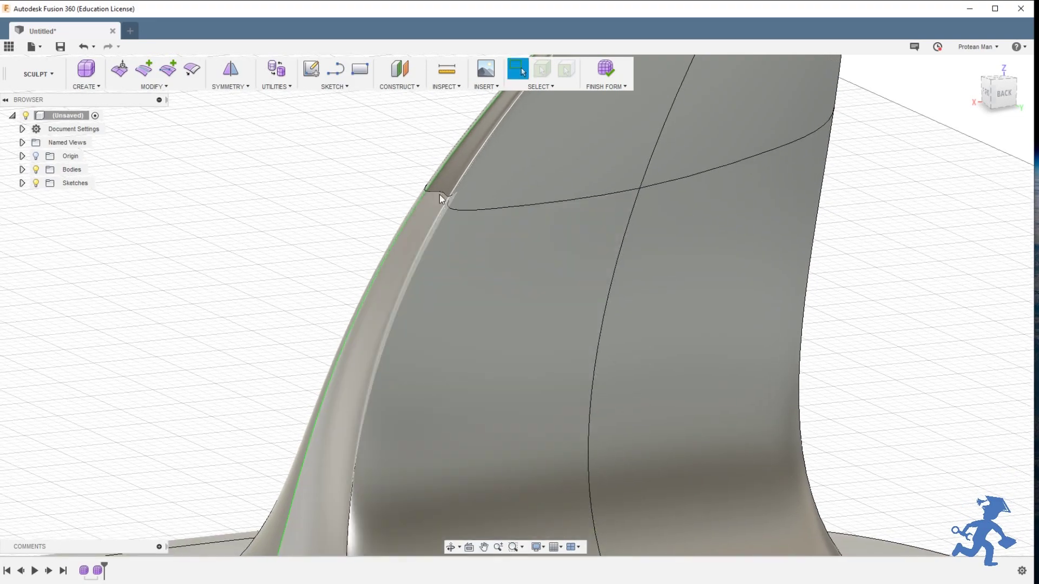
pyautogui.scroll(5, 441, 197)
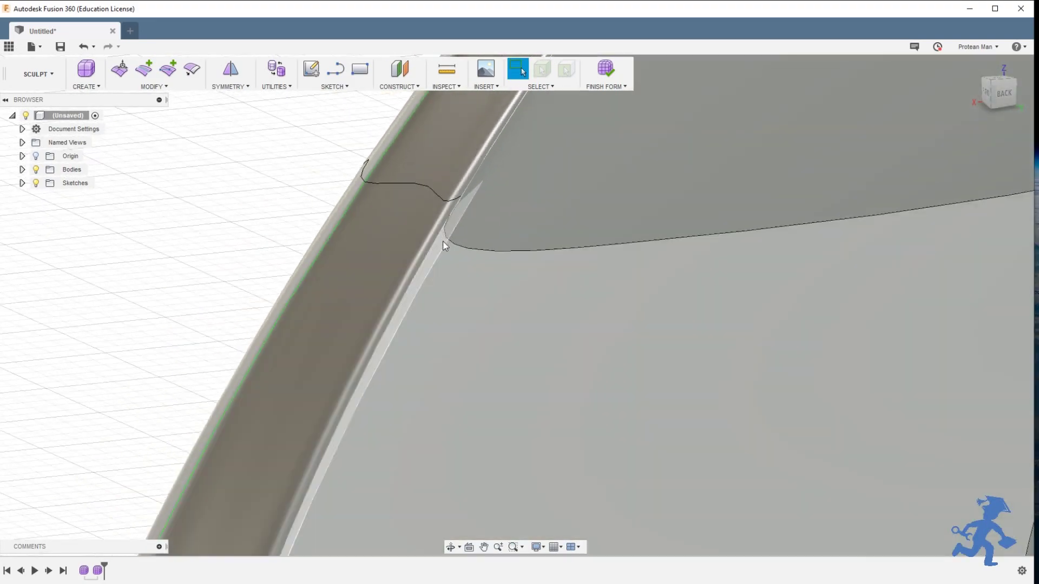
pyautogui.scroll(-10, 444, 247)
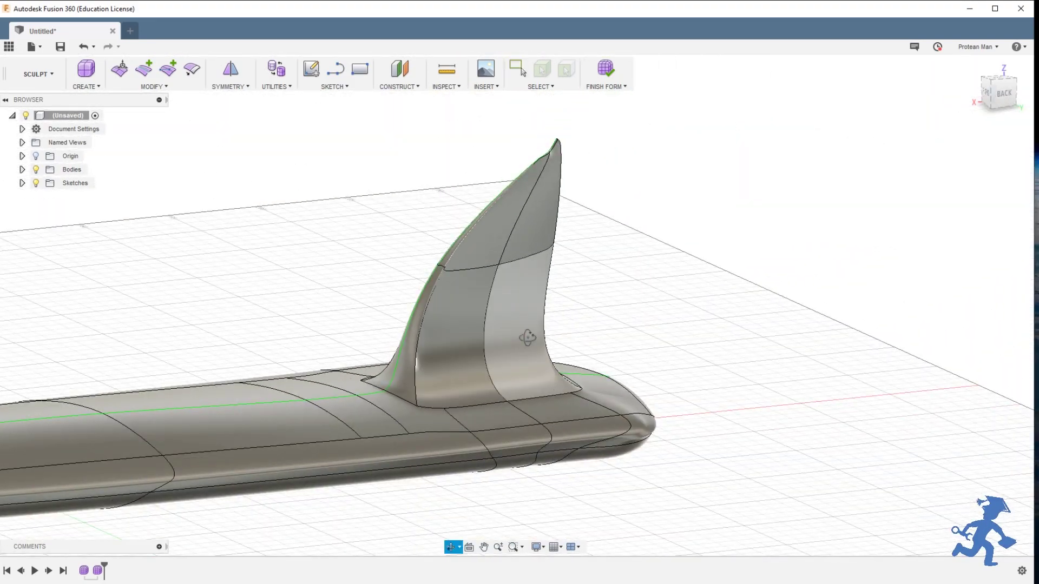
pyautogui.keyDown('shift'); pyautogui.moveTo(529, 336); pyautogui.dragTo(453, 326, button='middle'); pyautogui.keyUp('shift')
pyautogui.scroll(4, 505, 329)
pyautogui.scroll(-10, 508, 329)
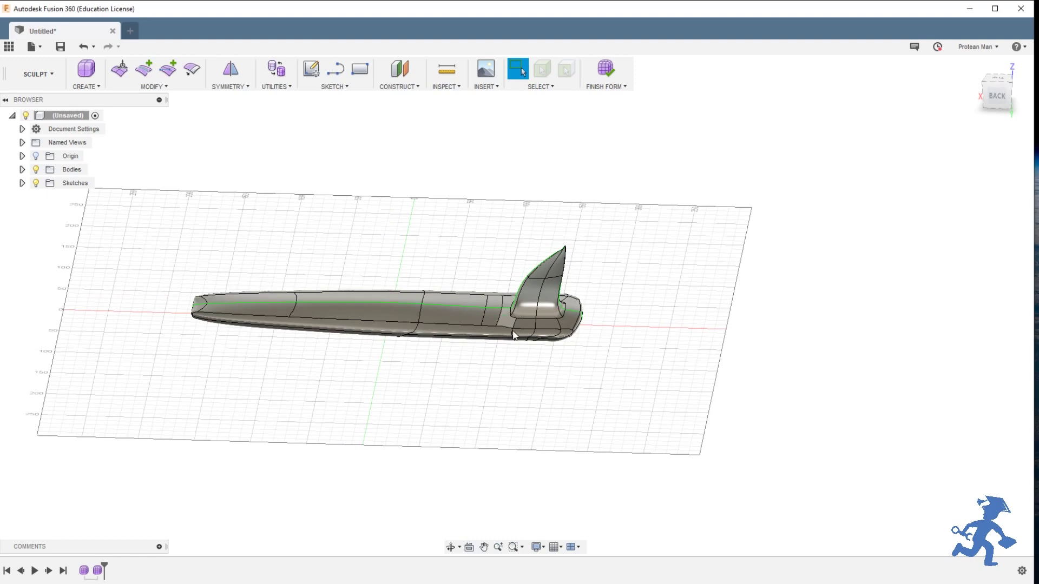
pyautogui.scroll(10, 553, 340)
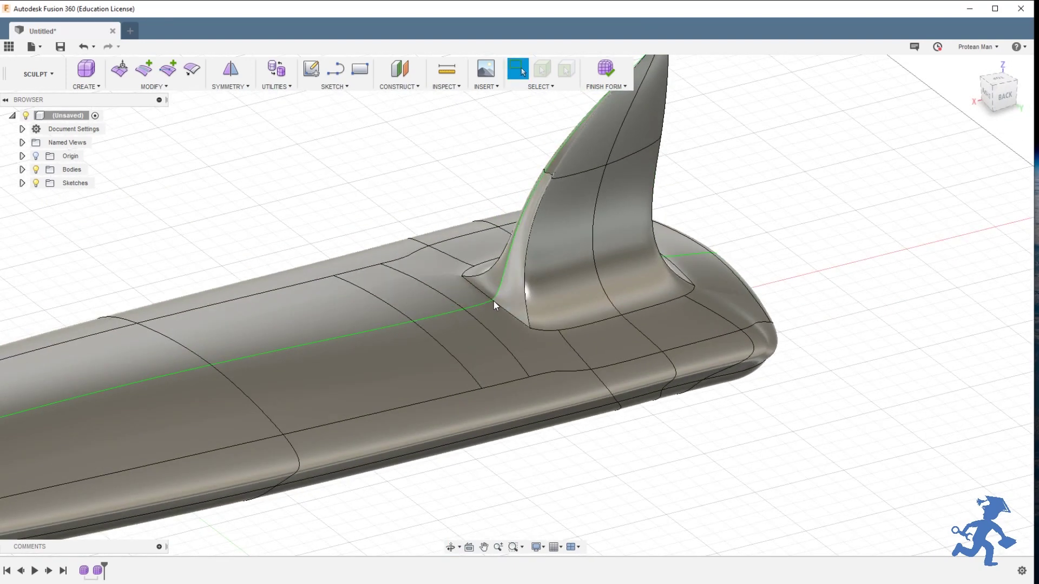
pyautogui.moveTo(494, 305); pyautogui.dragTo(357, 364, button='middle')
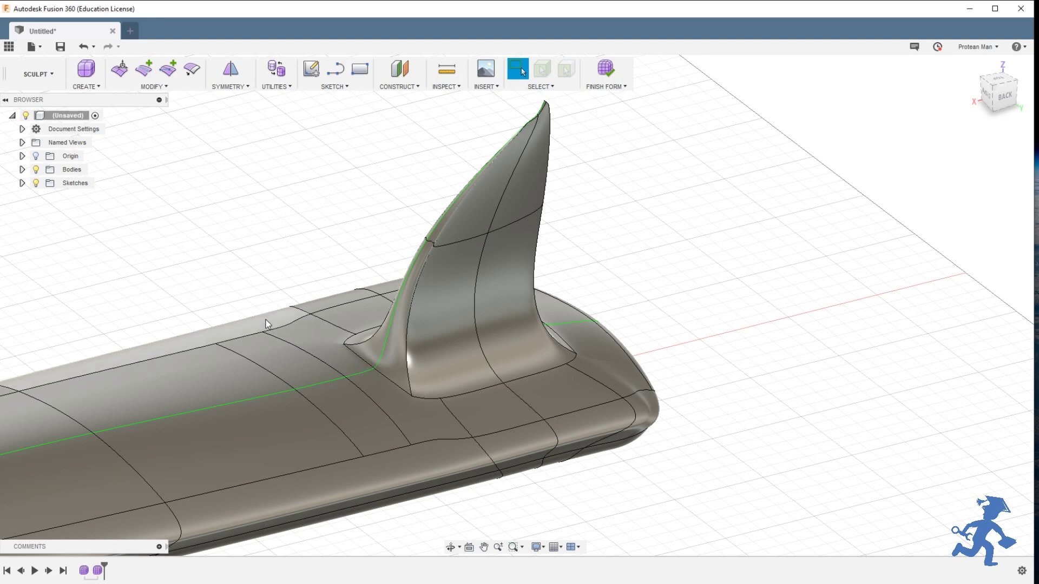